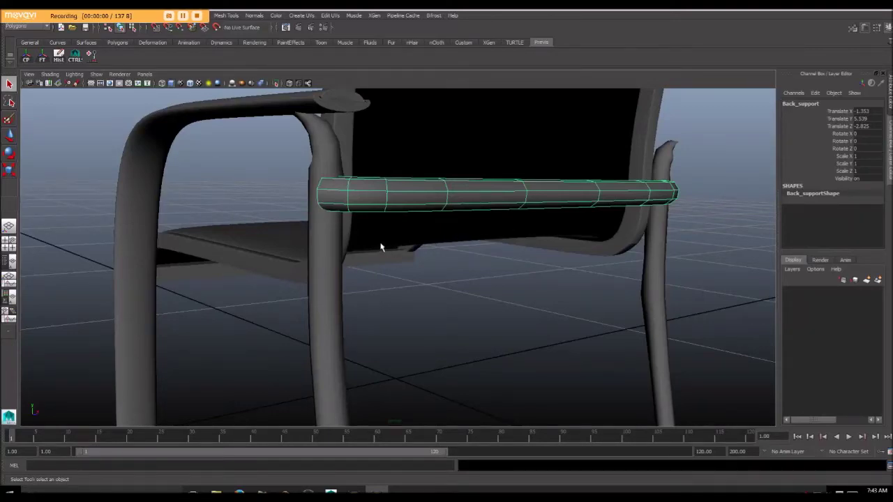
Examine how the back support bar meets the chair's left rear leg, selecting each part in turn
left_click_drag(380, 247, 315, 249, "alt")
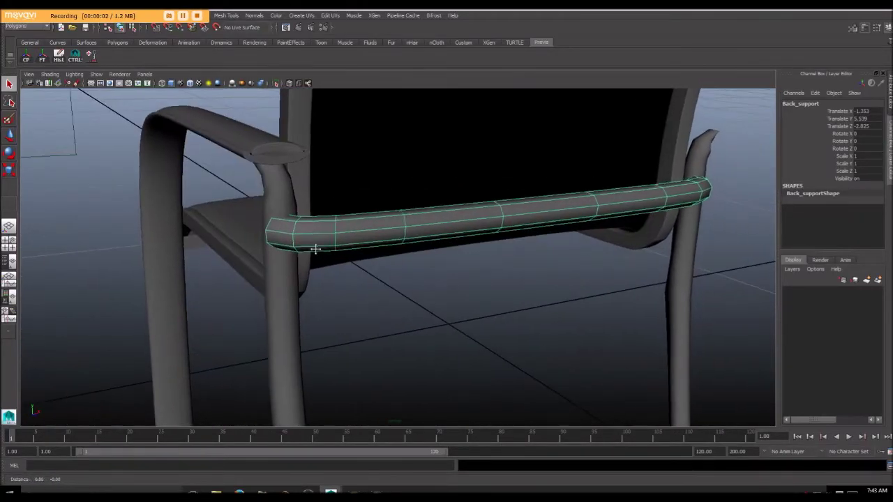
middle_click_drag(315, 249, 271, 234, "alt")
left_click_drag(252, 234, 311, 237, "alt")
scroll(311, 239, "up", 3)
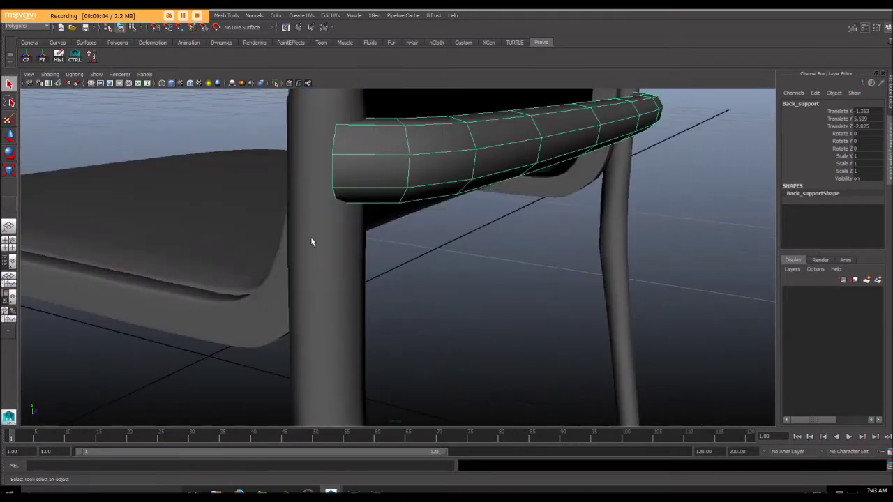
left_click(313, 183)
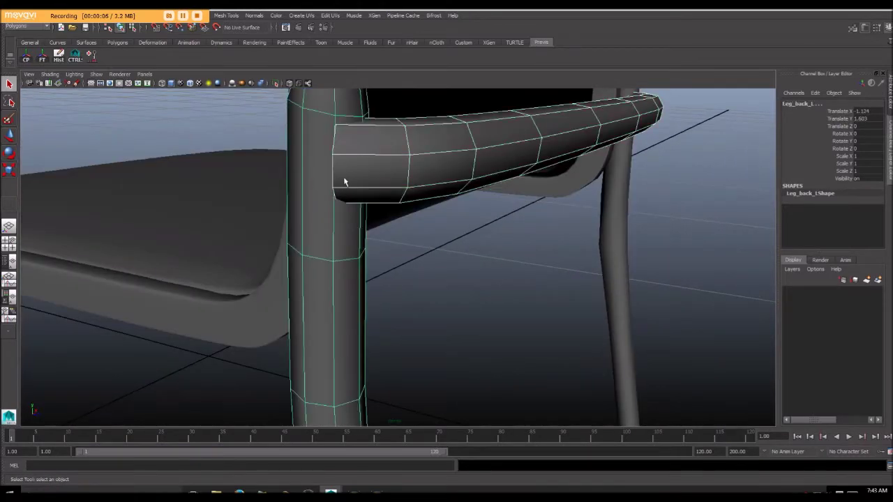
right_click_drag(343, 184, 349, 193, "alt")
left_click_drag(350, 194, 303, 203, "alt")
scroll(322, 207, "up", 5)
middle_click_drag(302, 202, 308, 203, "alt")
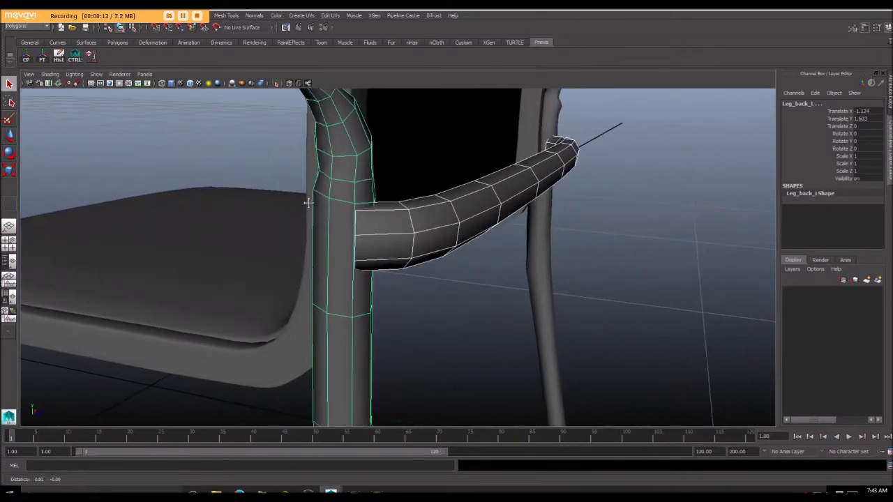
mouse_move(308, 203)
left_mouse_down("alt")
mouse_move(299, 200)
mouse_move(313, 209)
left_mouse_up("alt")
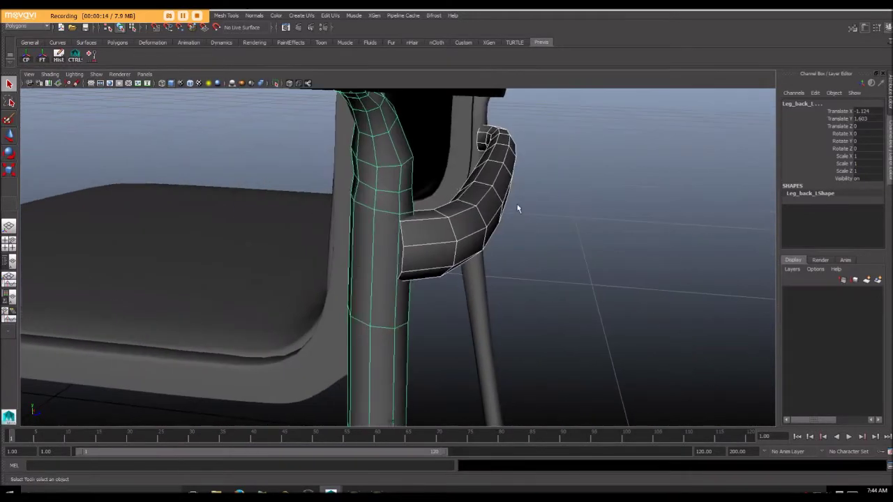
left_click(518, 208)
left_click_drag(517, 208, 340, 224, "alt")
left_click(335, 221)
left_click(370, 228)
left_click_drag(442, 249, 402, 248, "alt")
left_click(311, 260)
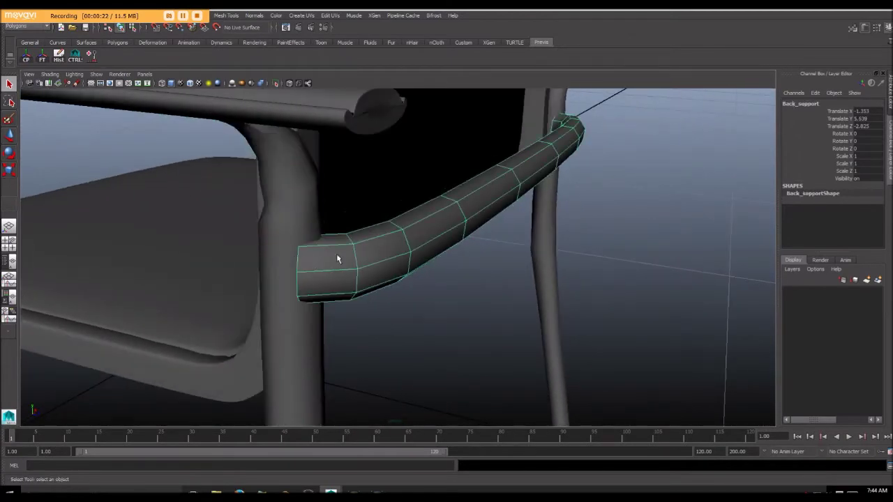
left_click(289, 254, "shift")
left_click_drag(337, 246, 396, 269, "alt")
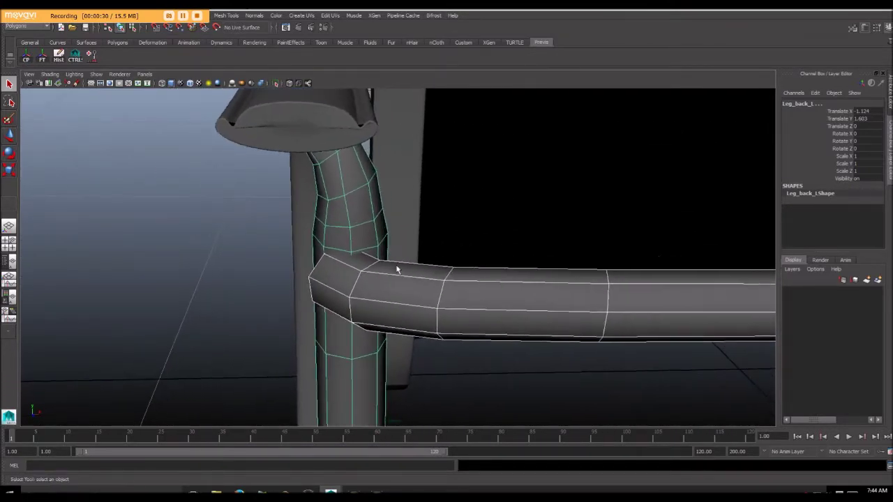
Highlight the faces at the left end of the back support and compare them with the left rear leg
left_click(322, 287)
left_click(352, 277)
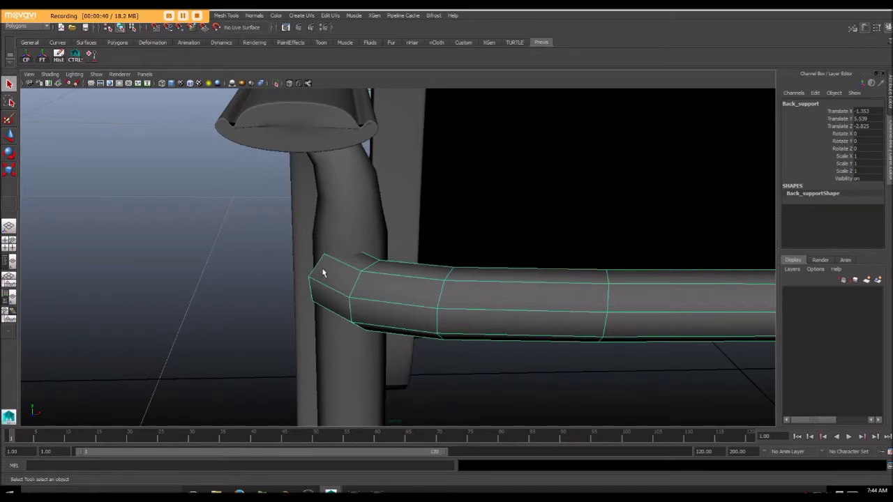
right_click_drag(322, 271, 320, 283)
left_click_drag(310, 279, 359, 277, "alt")
left_click(435, 267)
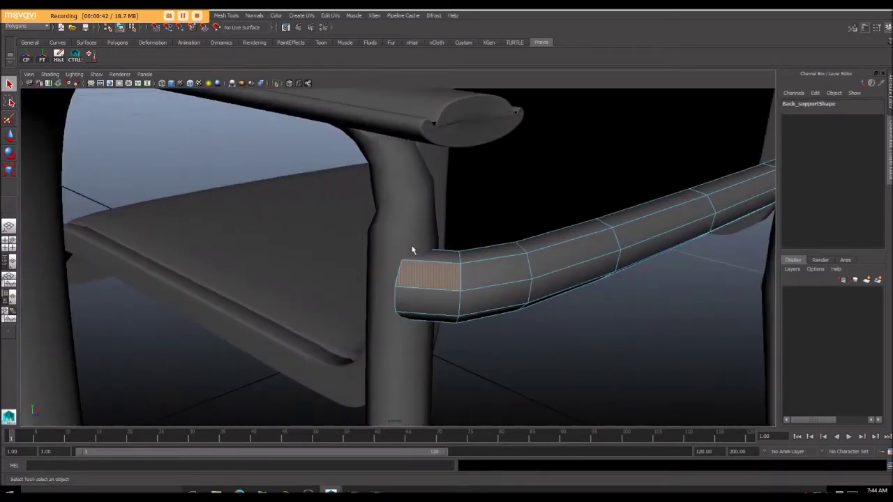
left_click_drag(498, 349, 448, 339, "alt")
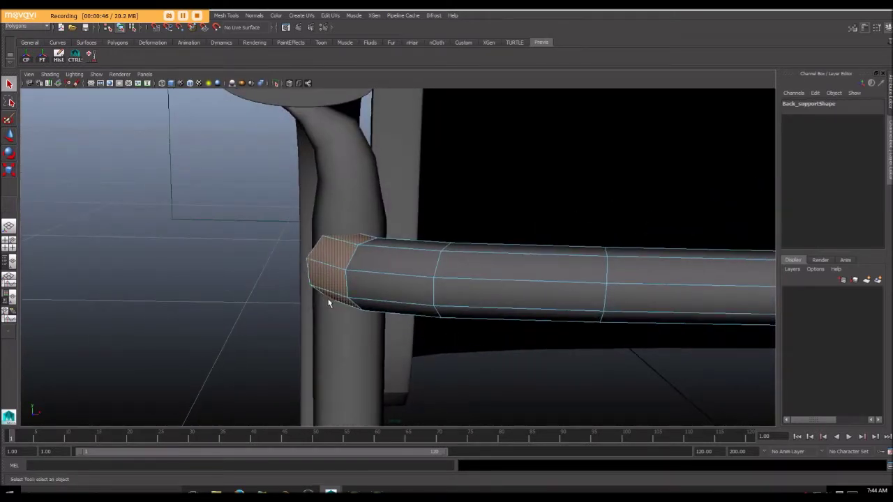
left_click(347, 217)
left_click_drag(329, 243, 303, 245, "alt")
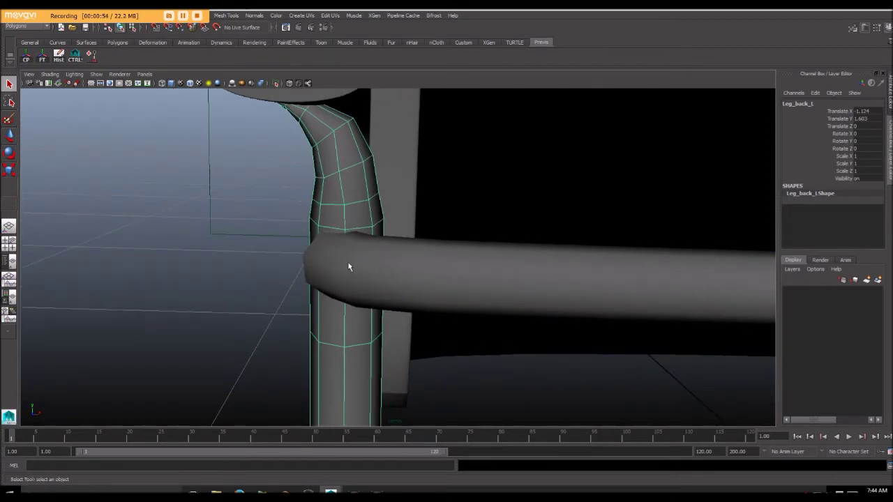
Shift the back support to Translate X -1.303 and scale it to about 0.993 along X
left_click_drag(348, 267, 571, 283, "alt")
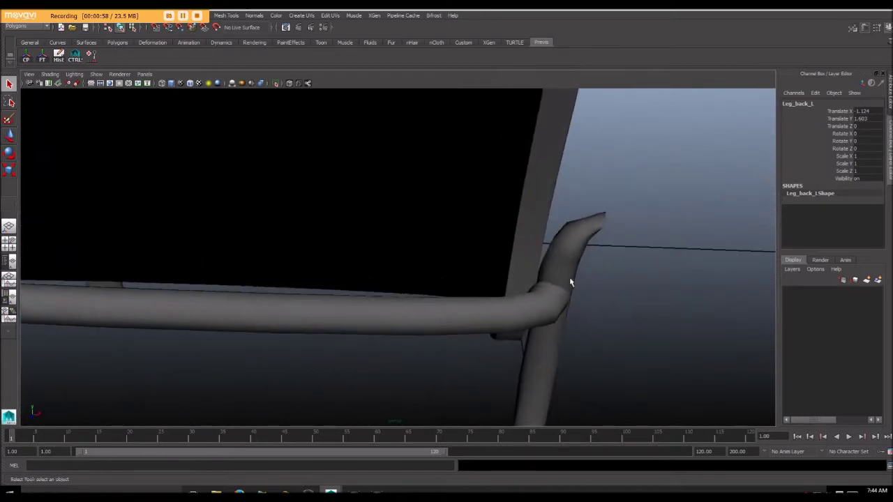
middle_click_drag(570, 283, 456, 302, "alt")
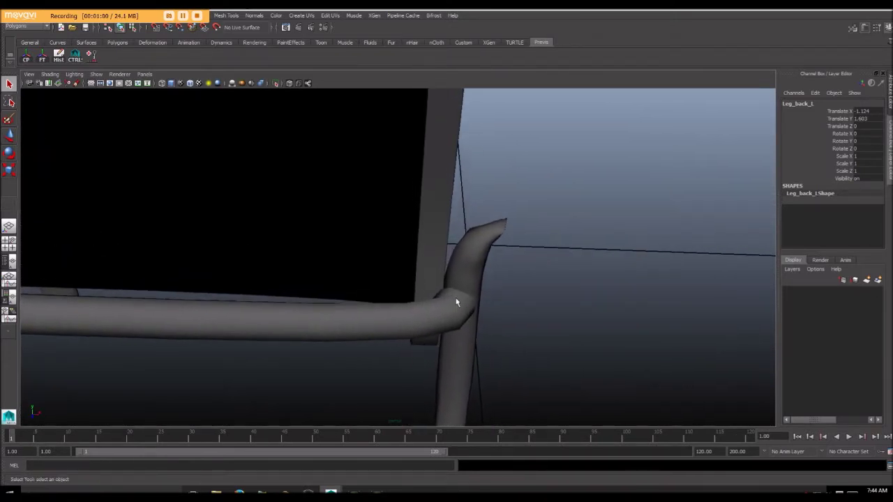
left_click_drag(456, 301, 414, 313, "alt")
scroll(462, 316, "up", 3)
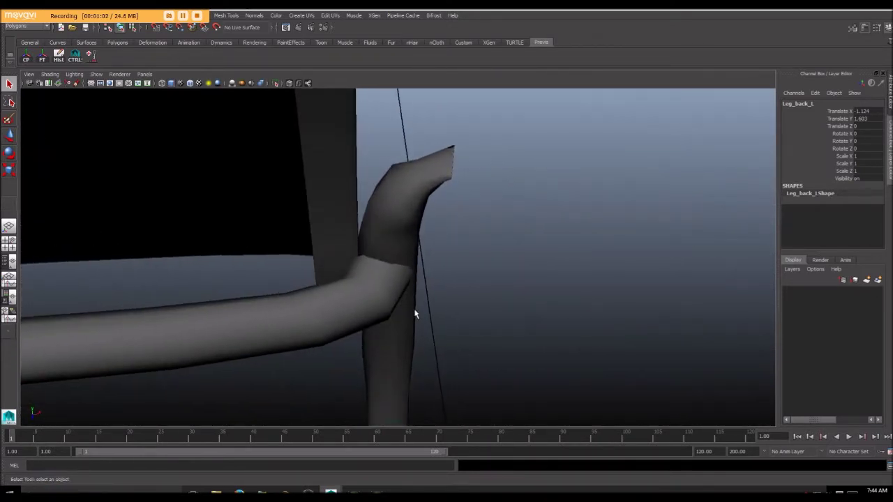
left_click(365, 304)
key("w")
scroll(372, 295, "down", 5)
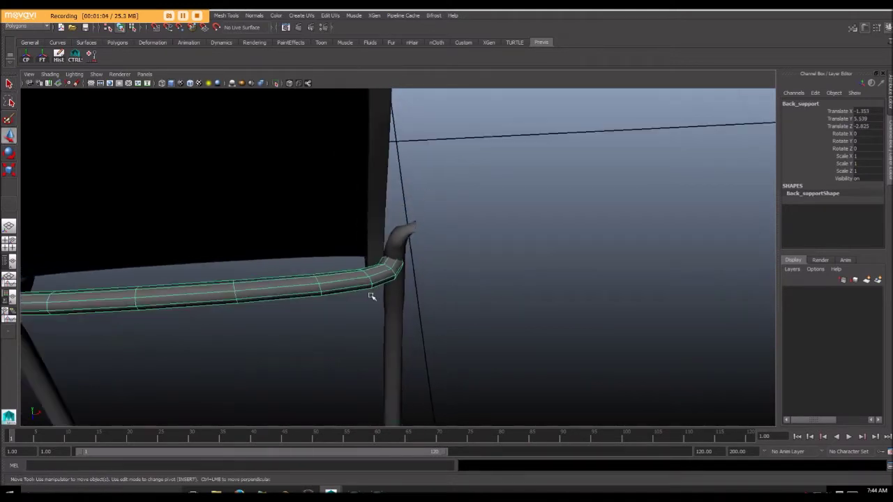
middle_click_drag(263, 279, 399, 267, "alt")
left_click_drag(399, 267, 300, 259, "alt")
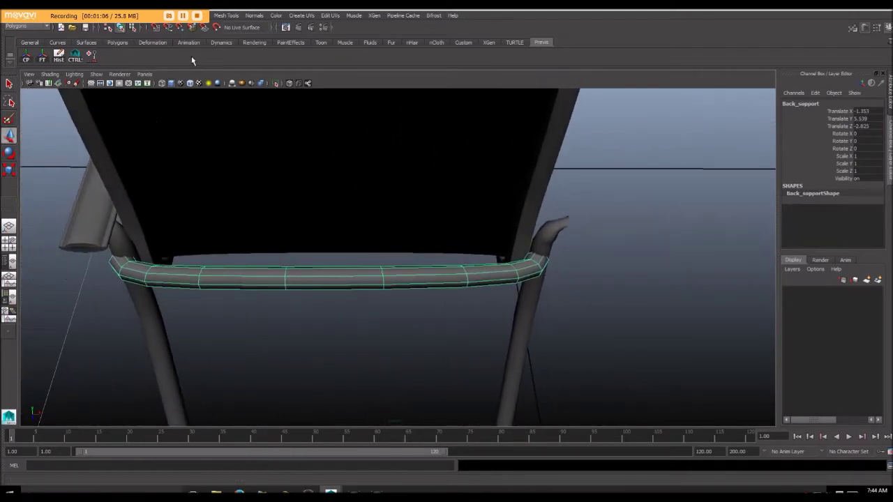
key("w")
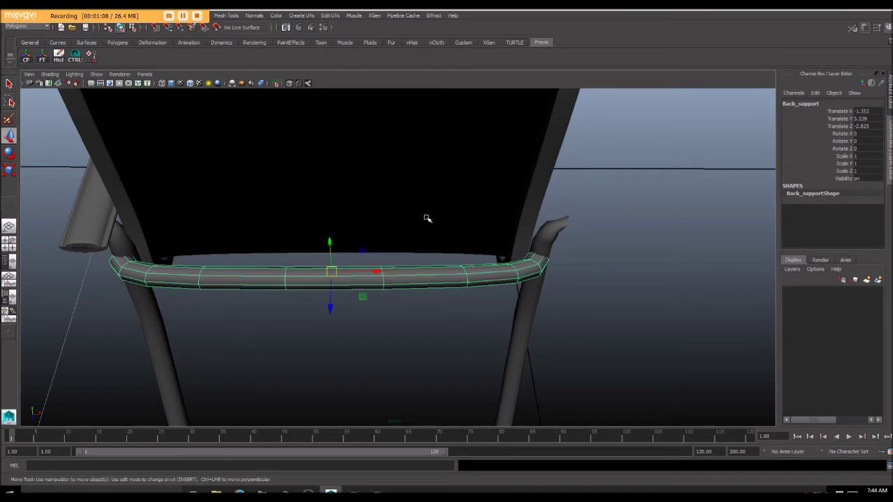
key("r")
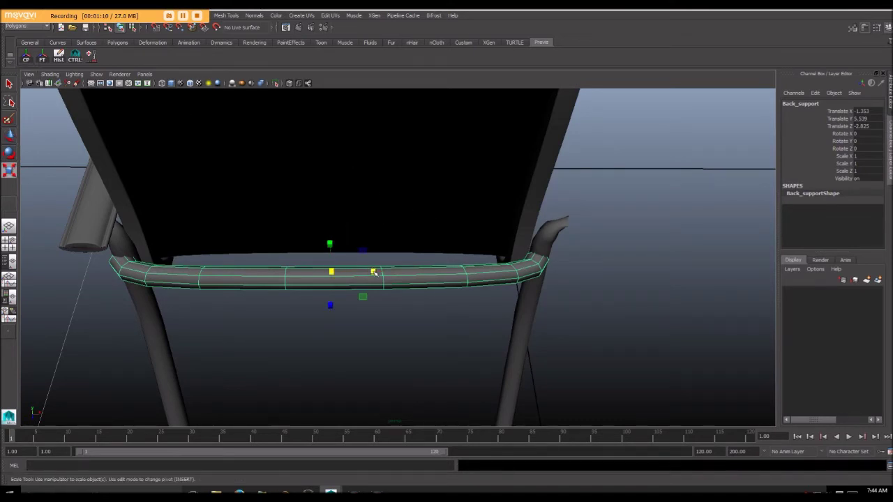
left_click_drag(374, 272, 378, 272)
key("w")
key("r")
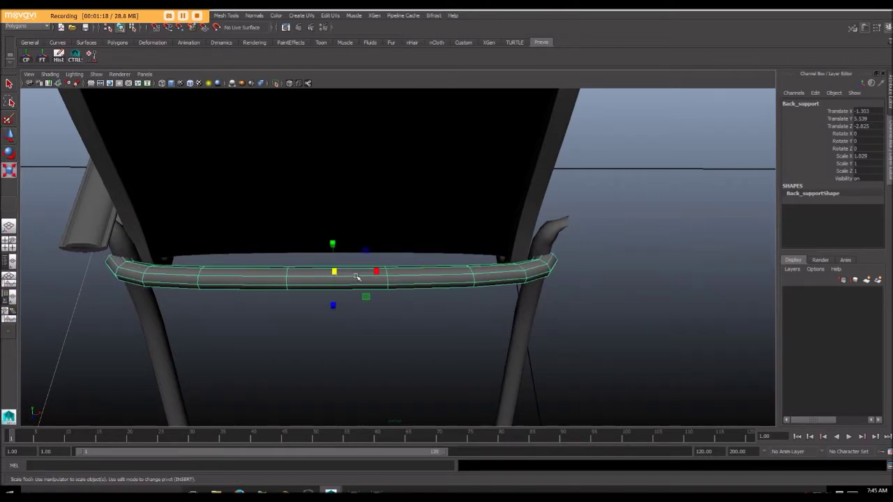
left_click_drag(374, 272, 350, 253)
Select the vertices at the end of the back support where it meets the right rear leg
right_click_drag(350, 253, 331, 238, "alt")
middle_click_drag(331, 238, 307, 191, "alt")
left_click_drag(375, 242, 379, 244, "alt")
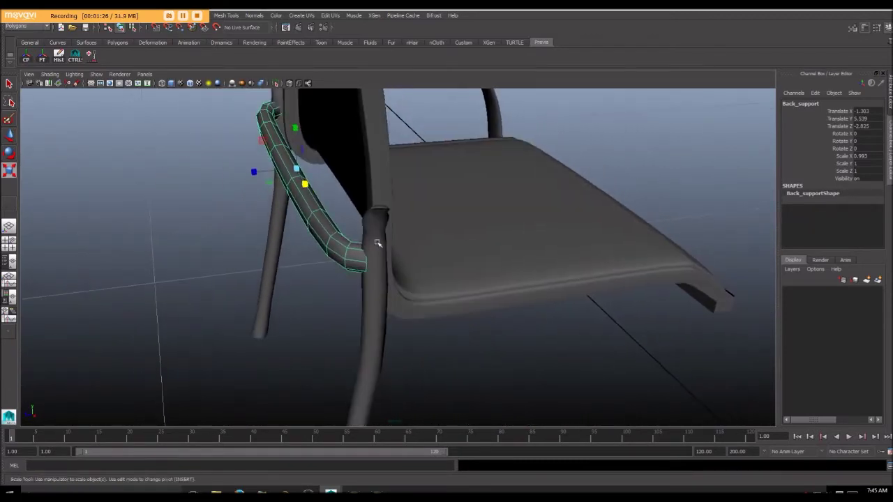
scroll(378, 243, "up", 5)
scroll(319, 240, "down", 5)
left_click_drag(322, 235, 341, 213, "alt")
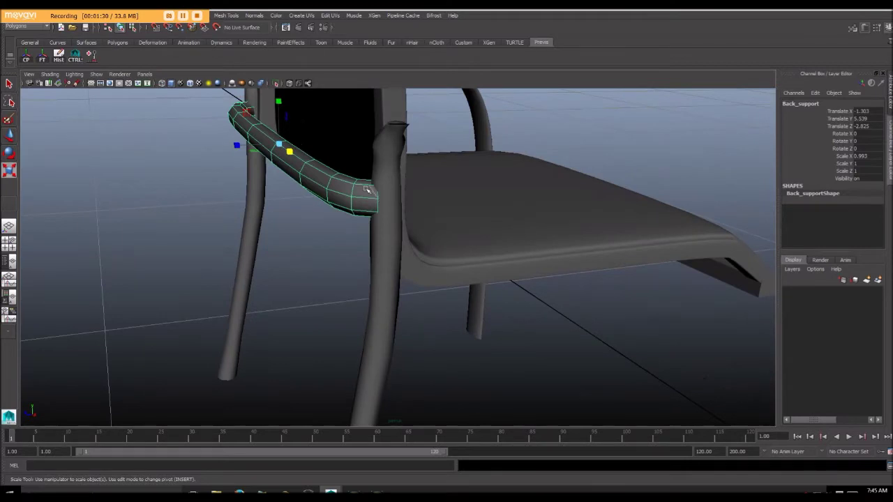
right_click_drag(374, 195, 347, 194)
left_click_drag(369, 174, 410, 235, "alt")
left_click_drag(349, 223, 401, 255, "alt")
left_click_drag(516, 245, 385, 257, "alt")
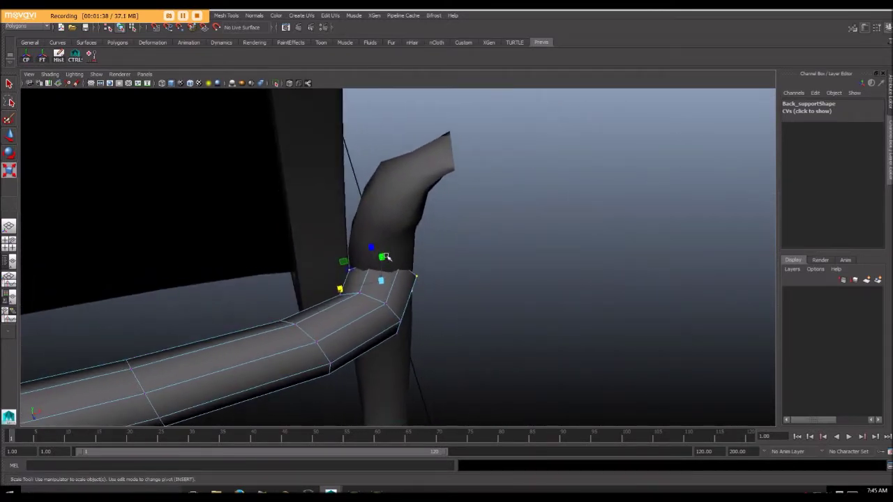
Inspect the overlap of the back support and right rear leg in wireframe, then in shaded display
key("4")
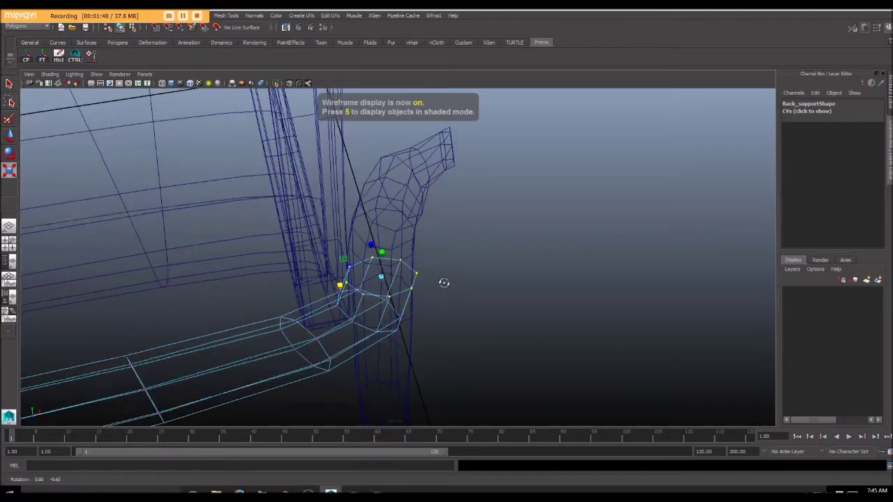
mouse_move(442, 283)
left_mouse_down("alt")
mouse_move(368, 271)
mouse_move(414, 315)
mouse_move(355, 271)
mouse_move(391, 279)
mouse_move(427, 270)
mouse_move(374, 279)
mouse_move(402, 289)
mouse_move(376, 295)
mouse_move(377, 306)
mouse_move(380, 286)
mouse_move(373, 311)
mouse_move(335, 286)
left_mouse_up("alt")
key("5")
left_click_drag(295, 262, 283, 271, "alt")
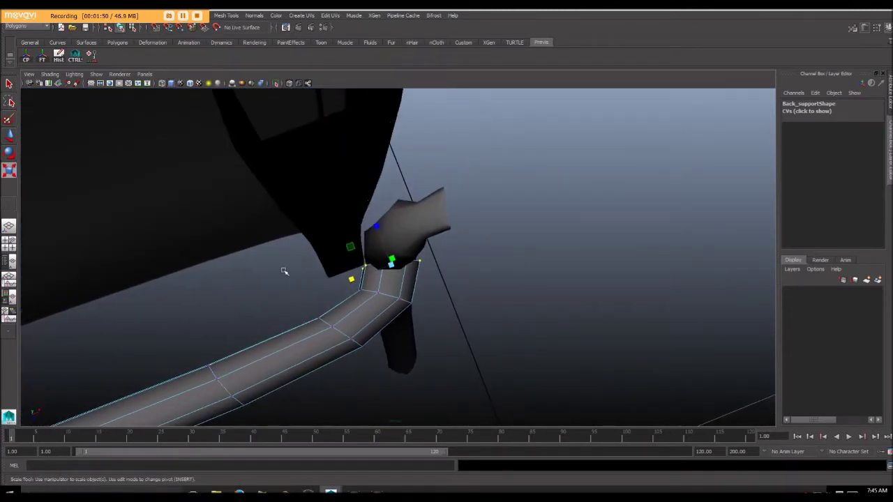
scroll(283, 274, "up", 5)
scroll(285, 276, "down", 4)
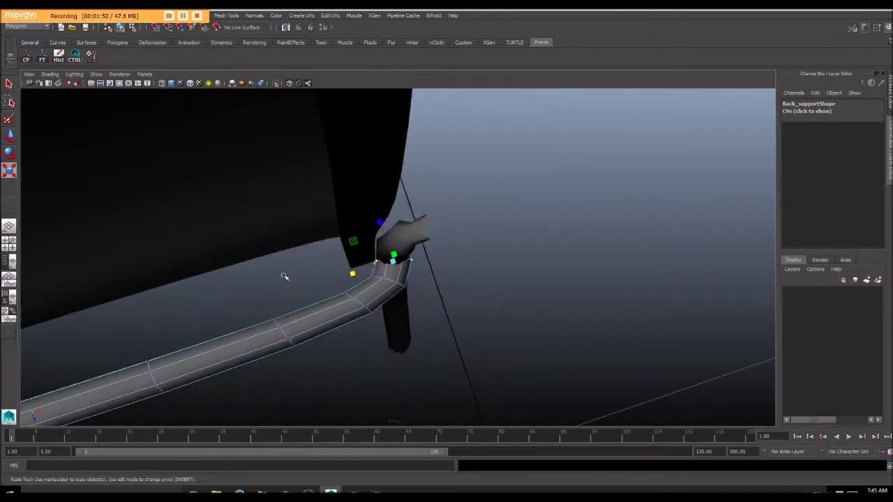
left_click_drag(401, 240, 398, 263, "alt")
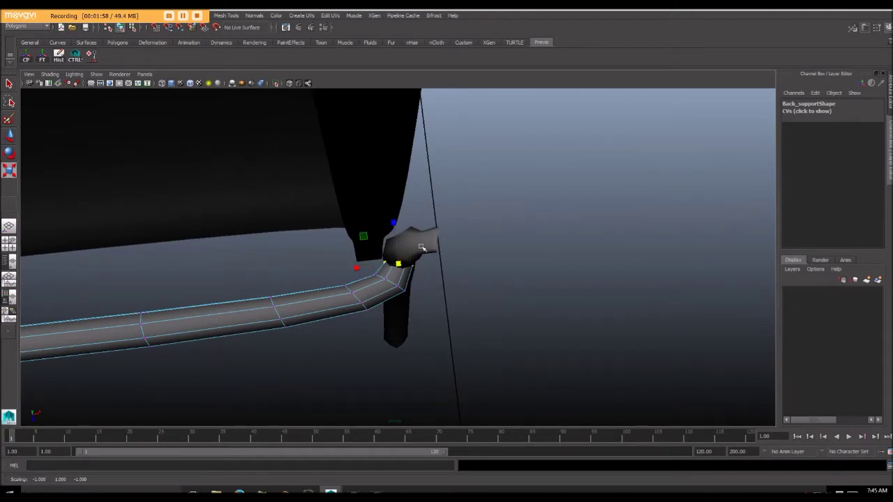
Center the pivot of the right rear leg and undo a trial scaling of it
left_click(420, 256)
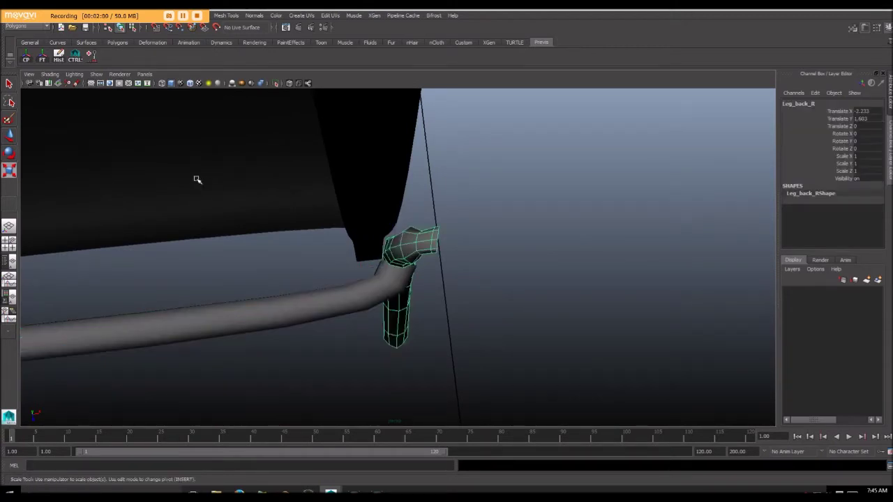
left_click(25, 56)
left_click_drag(403, 303, 430, 307)
left_click_drag(430, 307, 387, 246, "alt")
key("ctrl+z")
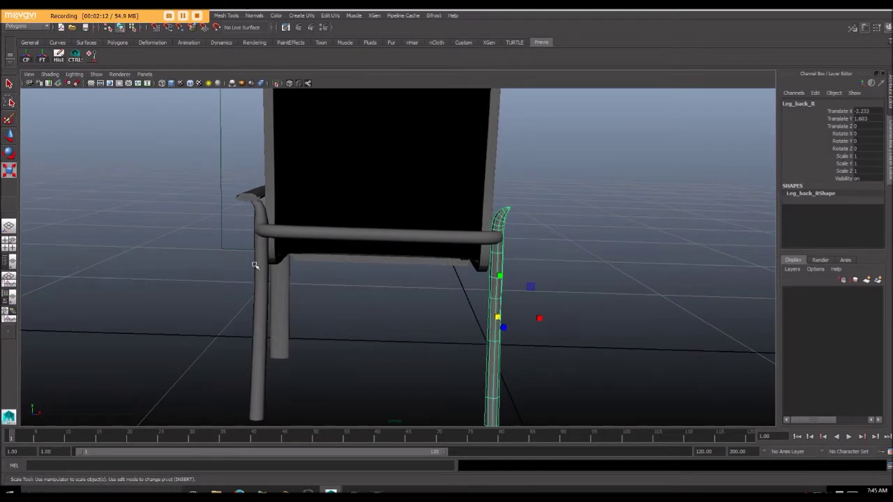
Scale the right rear leg uniformly to 1.08 so it is thicker around the back support's end
left_click(259, 264)
left_click(503, 296)
left_click_drag(498, 317, 501, 317)
left_click_drag(501, 317, 500, 349, "alt")
scroll(500, 349, "up", 5)
middle_click_drag(500, 349, 351, 336, "alt")
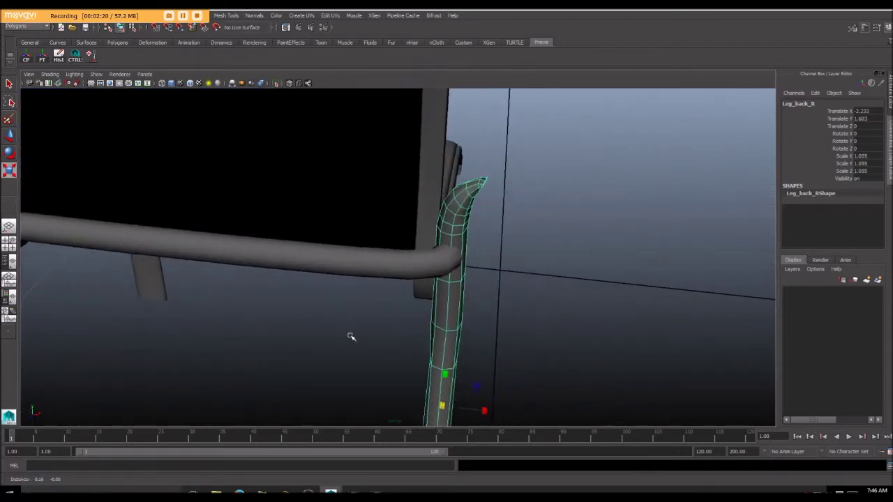
left_click_drag(351, 337, 644, 379, "alt")
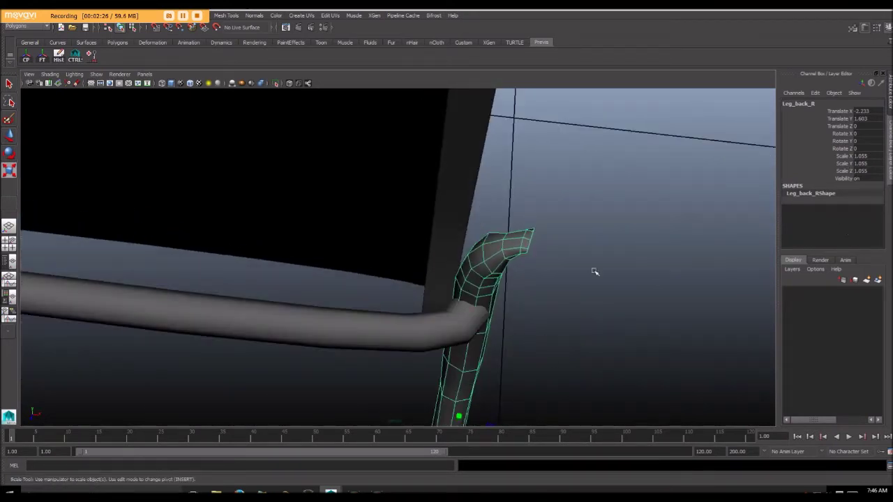
left_click_drag(594, 272, 571, 217, "alt")
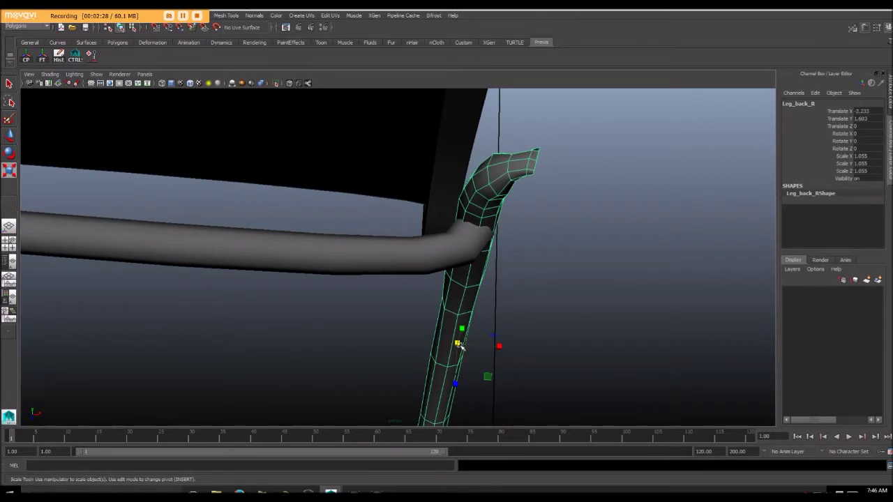
left_click_drag(459, 345, 435, 315)
left_click(439, 290)
left_click(502, 252)
left_click_drag(488, 258, 457, 281, "alt")
left_click_drag(453, 327, 458, 334)
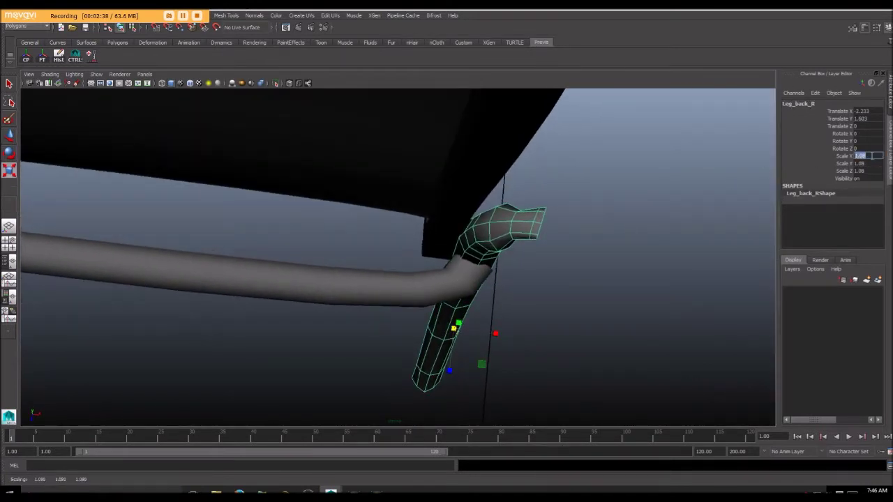
Set Scale X, Y and Z of the left rear leg to 1.08
left_click_drag(725, 210, 283, 240, "alt")
left_click(258, 260)
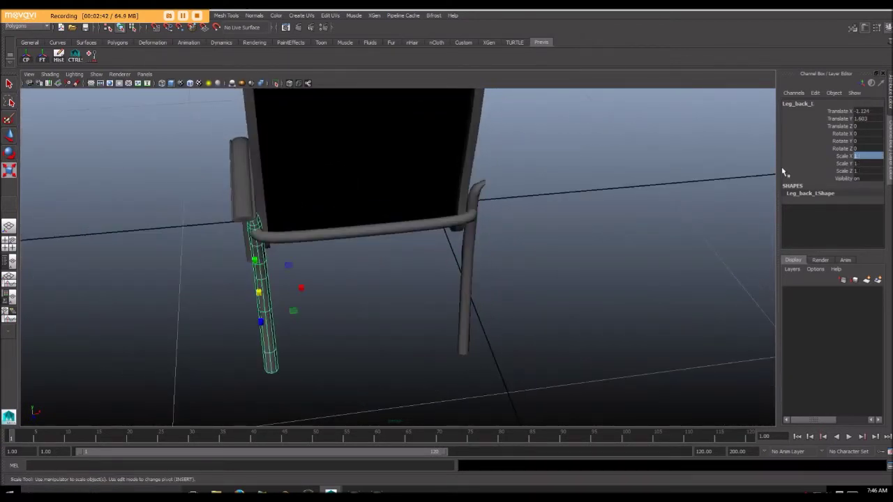
left_click_drag(871, 157, 872, 178)
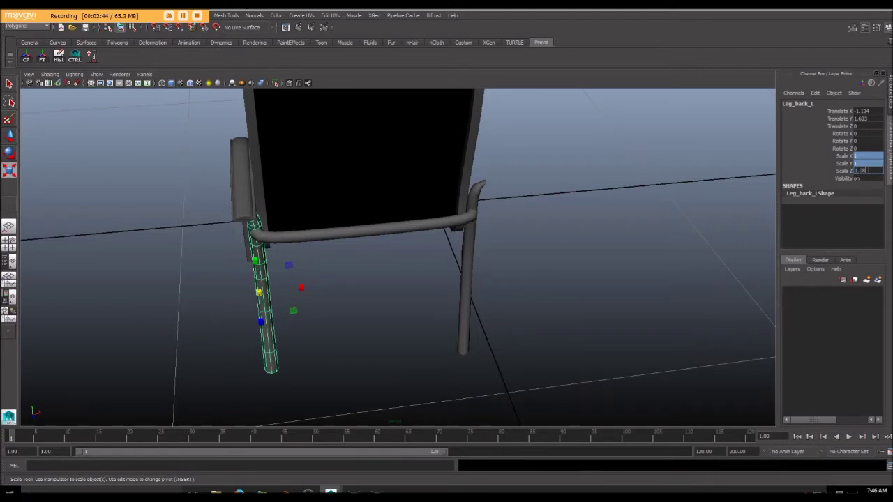
type("1.08")
key("Return")
left_click_drag(306, 186, 331, 142, "alt")
scroll(331, 141, "up", 3)
middle_click_drag(331, 142, 323, 150, "alt")
right_click_drag(323, 150, 312, 177, "alt")
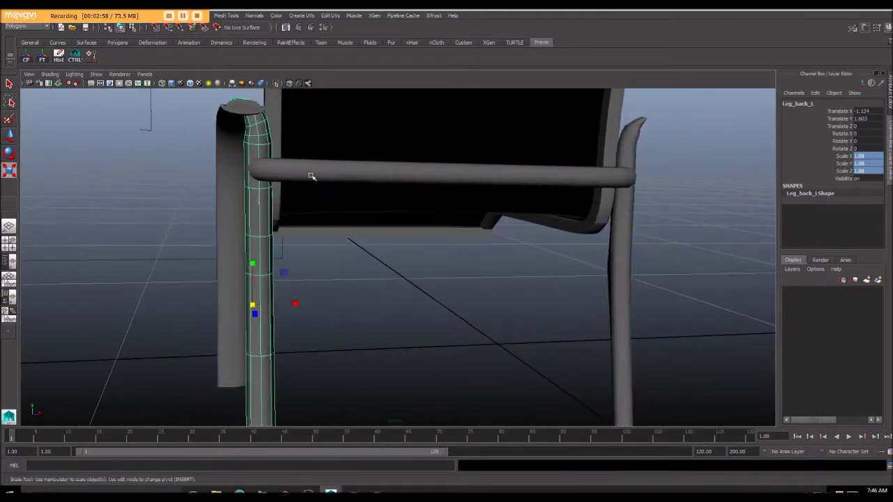
Set Scale Y of both rear legs to 1.02, shortening them while keeping their thickness
left_click_drag(254, 265, 458, 251)
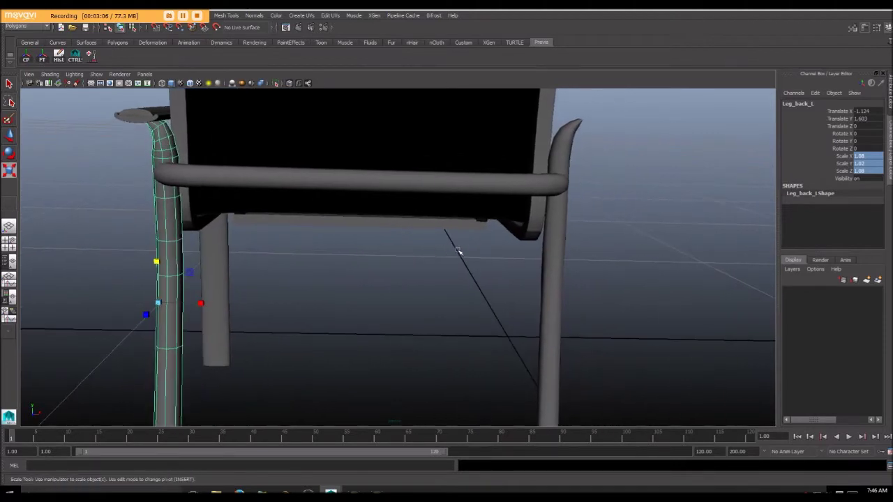
double_click(868, 163)
key("ctrl+c")
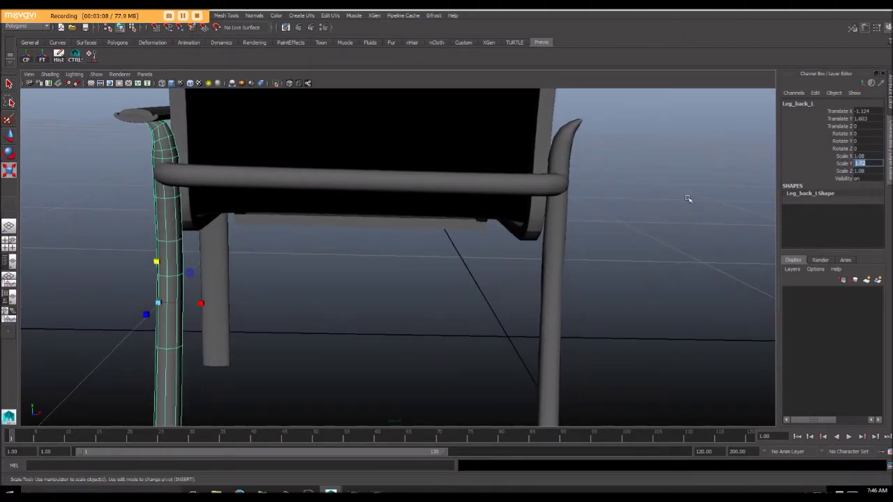
left_click(566, 159)
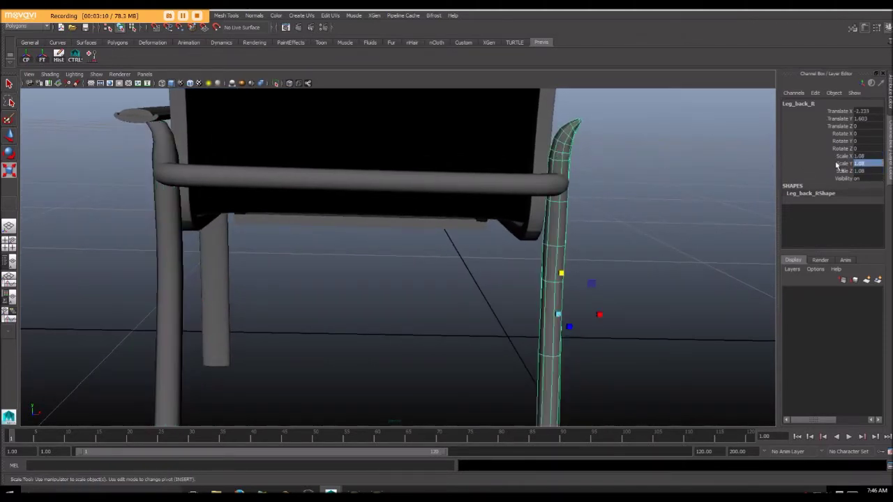
key("ctrl+v")
key("Return")
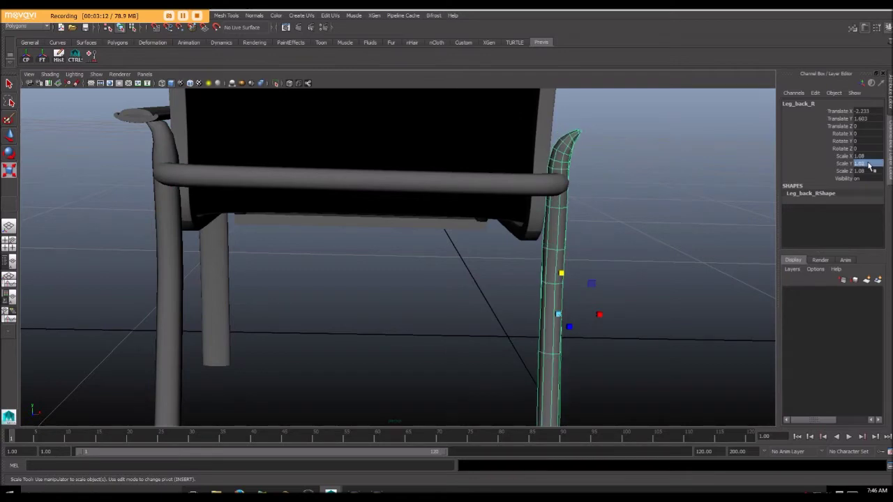
Inspect the joint between the back support and the right rear leg from behind, above and close up
left_click_drag(346, 185, 313, 184, "alt")
right_click_drag(313, 184, 328, 187, "alt")
middle_click_drag(319, 182, 254, 199, "alt")
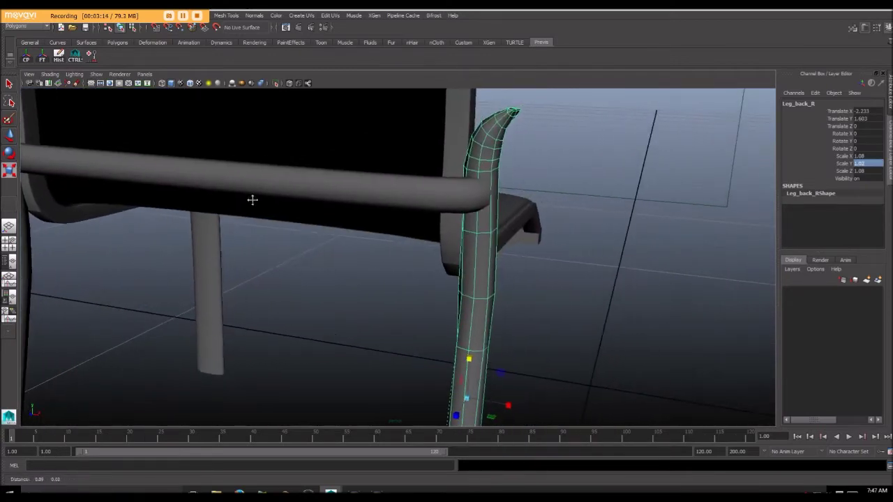
right_click_drag(253, 199, 279, 204, "alt")
left_click_drag(279, 203, 498, 277, "alt")
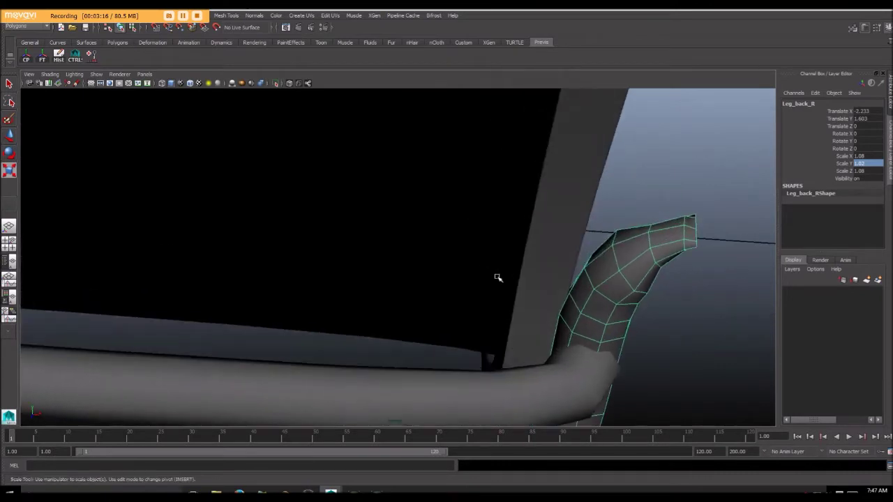
left_click(597, 356)
key("f")
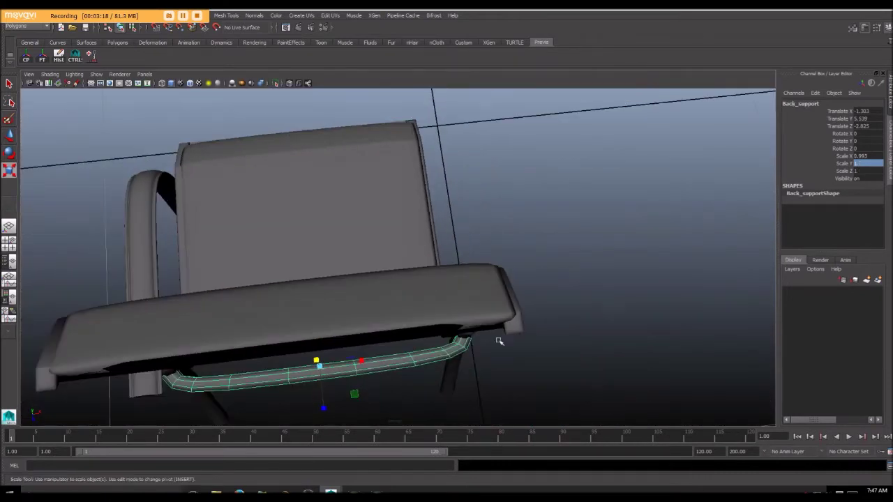
left_click_drag(498, 340, 289, 290, "alt")
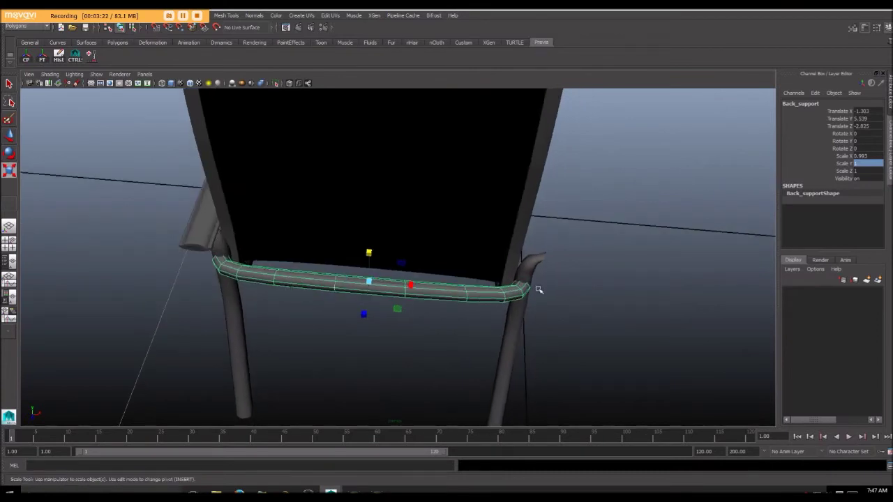
middle_click_drag(538, 290, 457, 286, "alt")
scroll(454, 286, "up", 5)
left_click_drag(449, 293, 442, 301, "alt")
middle_click_drag(442, 301, 359, 226, "alt")
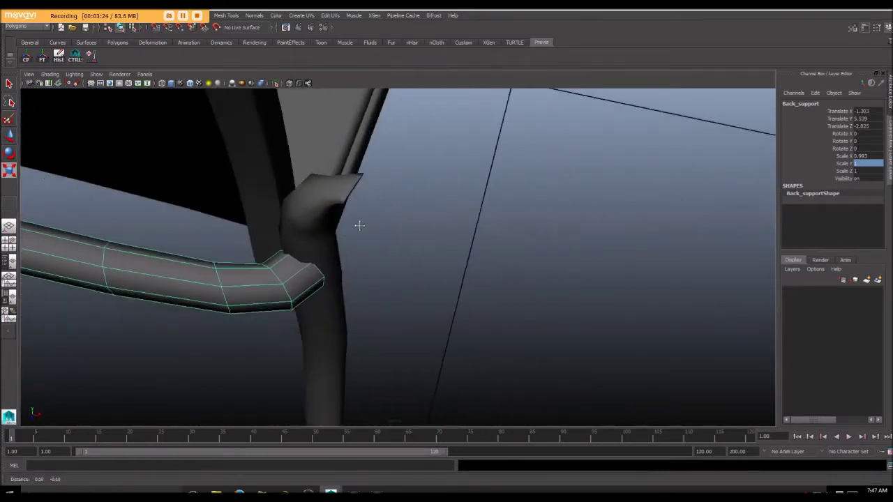
left_click_drag(359, 225, 408, 321, "alt")
left_click(411, 346)
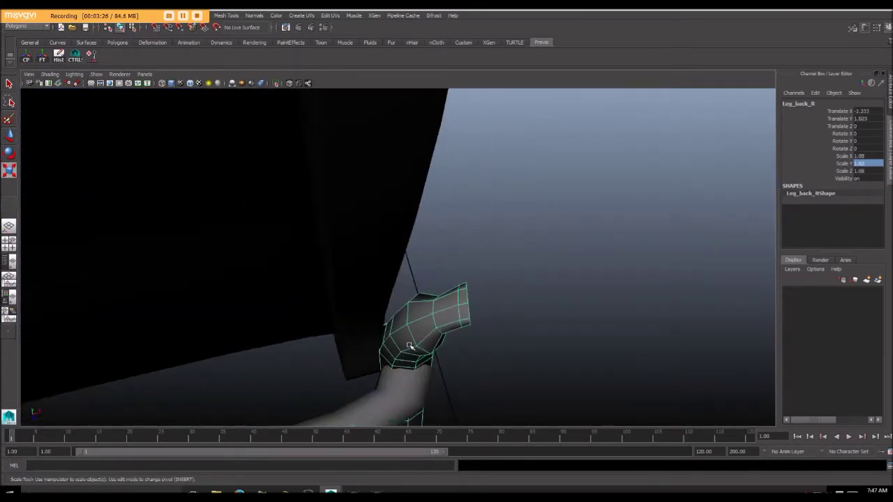
mouse_move(397, 361)
left_mouse_down("alt")
mouse_move(394, 334)
mouse_move(419, 284)
mouse_move(401, 282)
mouse_move(387, 331)
mouse_move(395, 343)
left_mouse_up("alt")
left_click(413, 339)
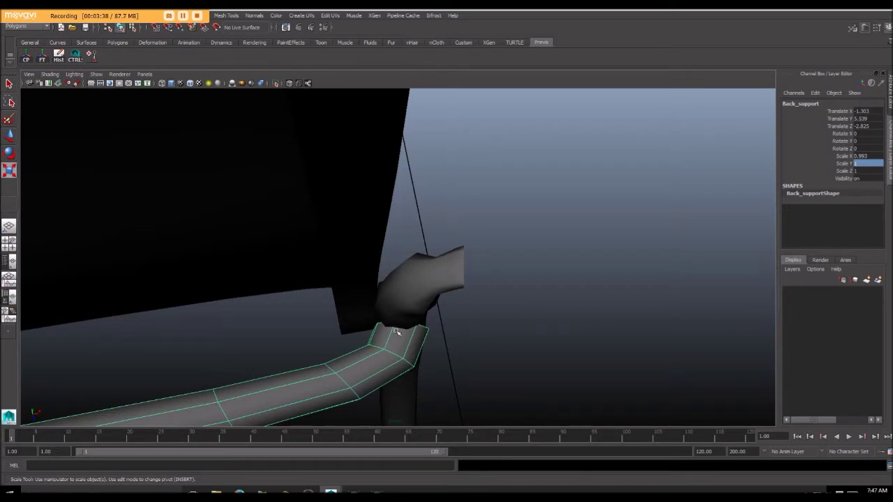
right_click_drag(417, 332, 398, 318)
left_click(403, 330)
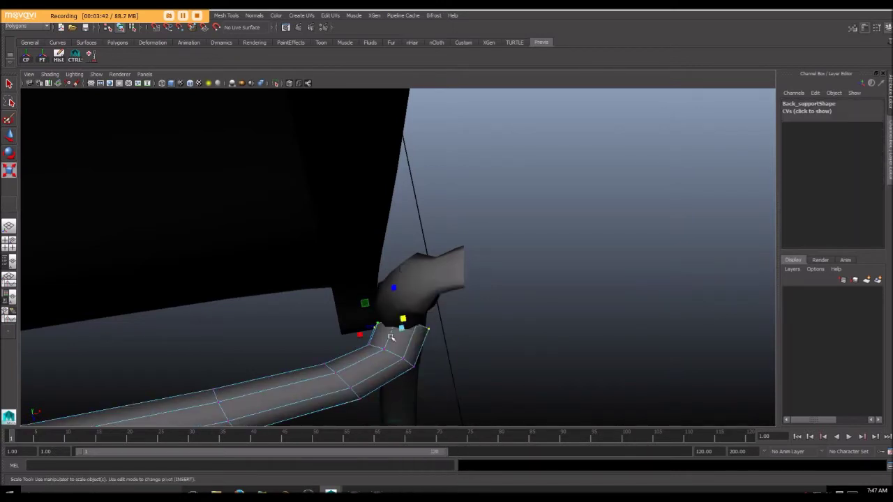
left_click_drag(410, 325, 381, 302, "alt")
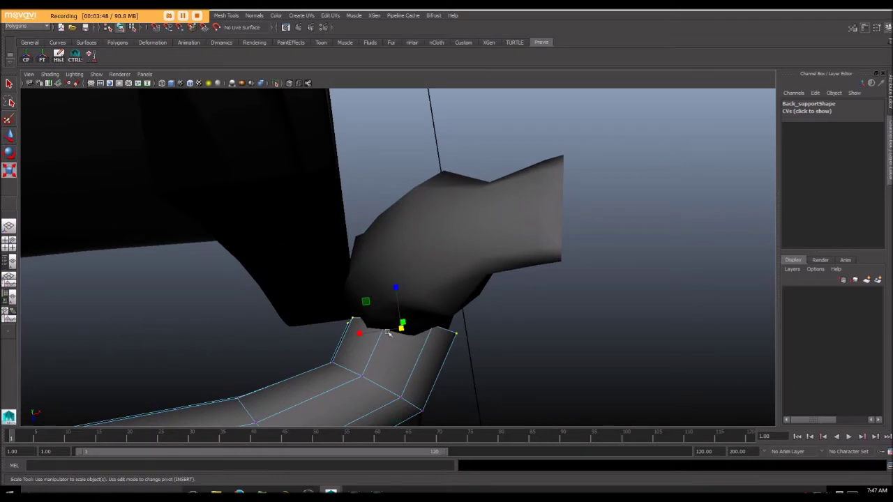
key("e")
left_click_drag(421, 366, 417, 364)
key("q")
key("w")
left_click_drag(440, 328, 366, 271)
right_click_drag(359, 231, 387, 215)
left_click(362, 196)
left_click(349, 150)
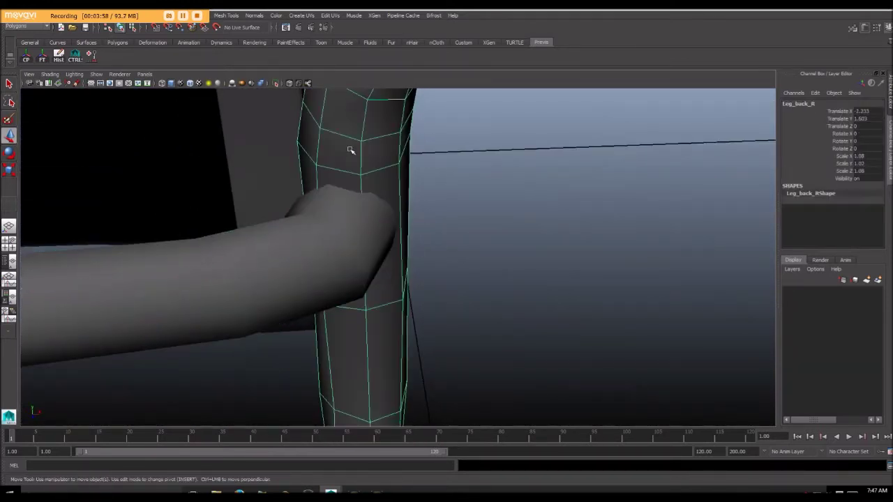
Turn on wireframe on shaded to show the mesh edges where the back support meets the right rear leg
scroll(350, 150, "down", 5)
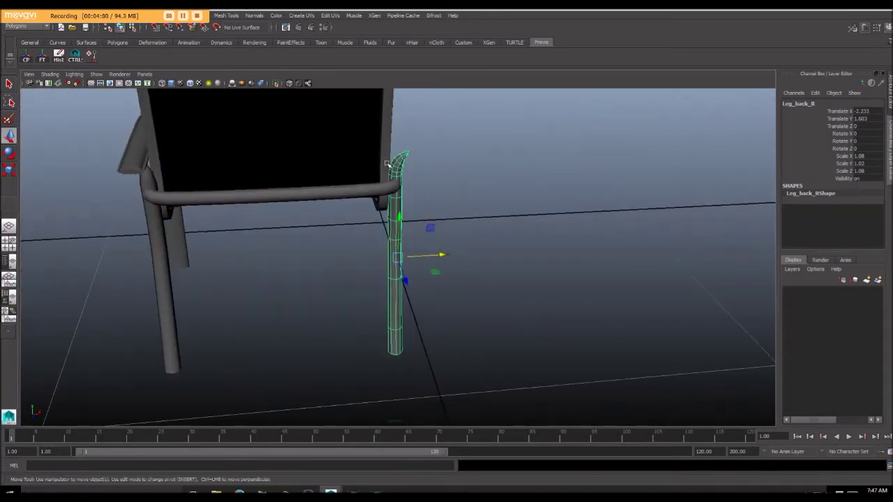
scroll(387, 163, "up", 6)
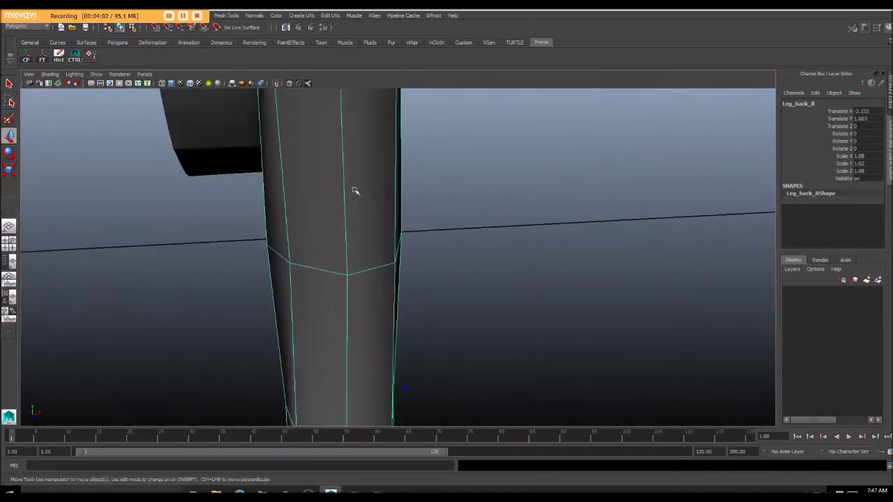
scroll(355, 190, "down", 5)
left_click_drag(371, 209, 354, 225, "alt")
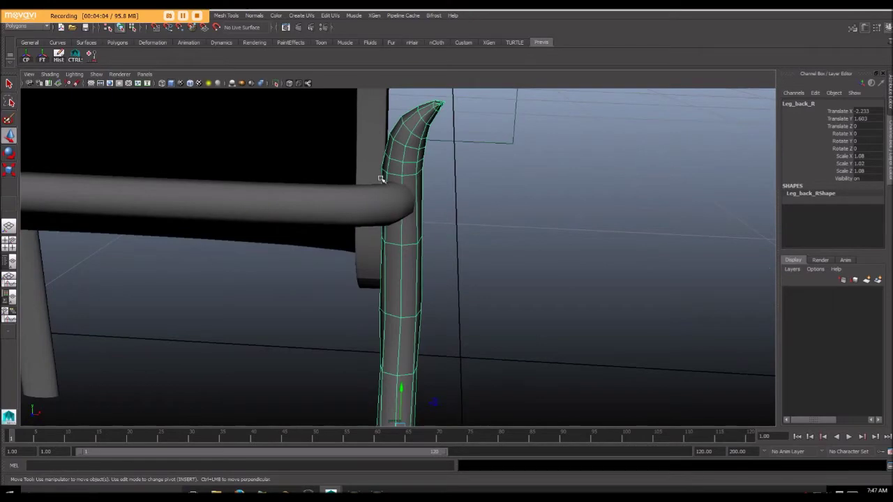
left_click(408, 191, "shift")
mouse_move(419, 198)
left_mouse_down("alt")
mouse_move(433, 178)
mouse_move(412, 184)
left_mouse_up("alt")
left_click(412, 183)
scroll(435, 171, "up", 3)
middle_click_drag(436, 171, 414, 223, "alt")
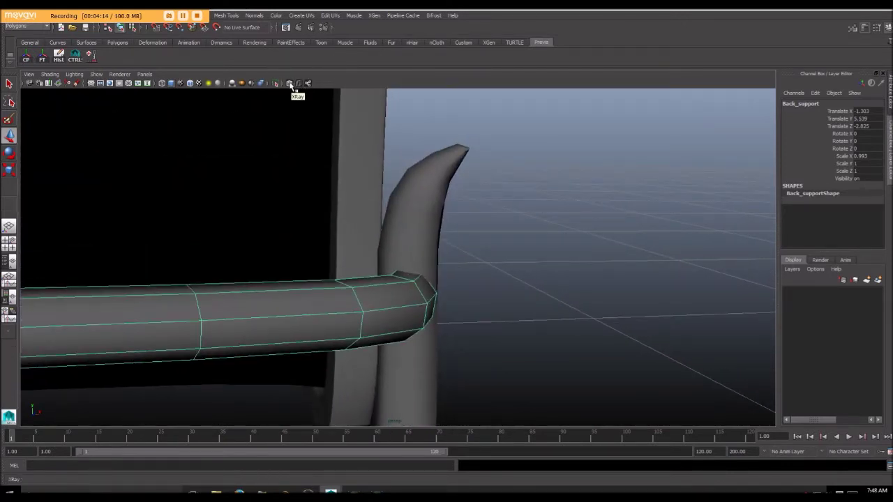
left_click(191, 84)
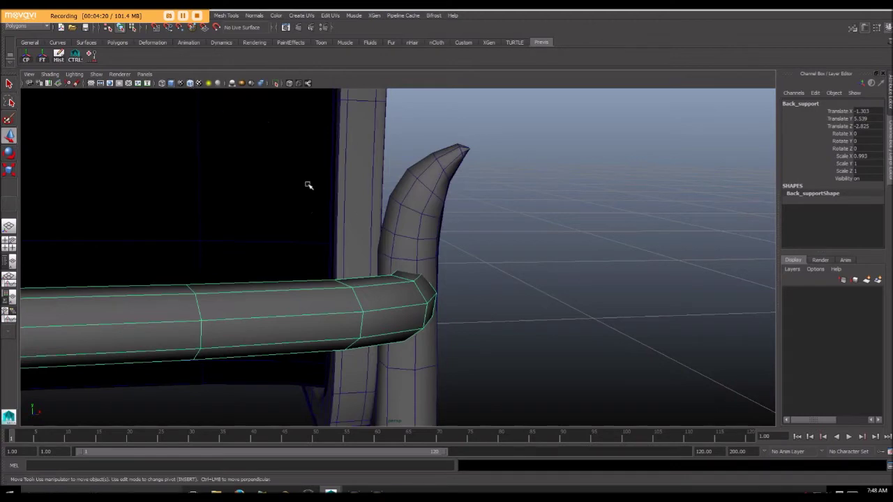
left_click_drag(410, 265, 428, 286, "alt")
scroll(440, 295, "up", 5)
scroll(440, 294, "down", 3)
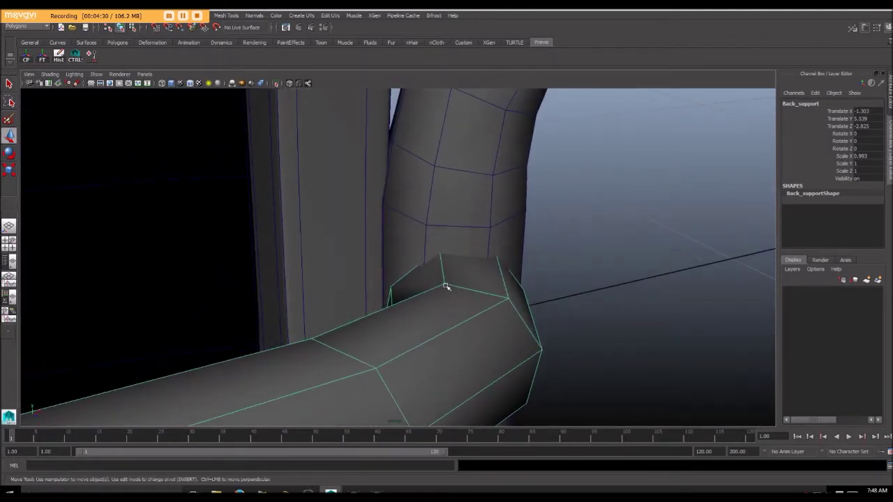
right_click_drag(441, 269, 438, 232)
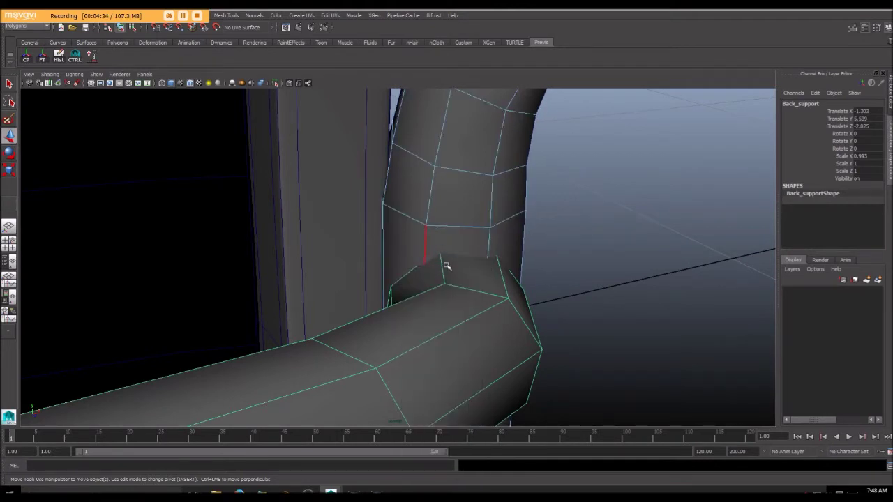
left_click(426, 241)
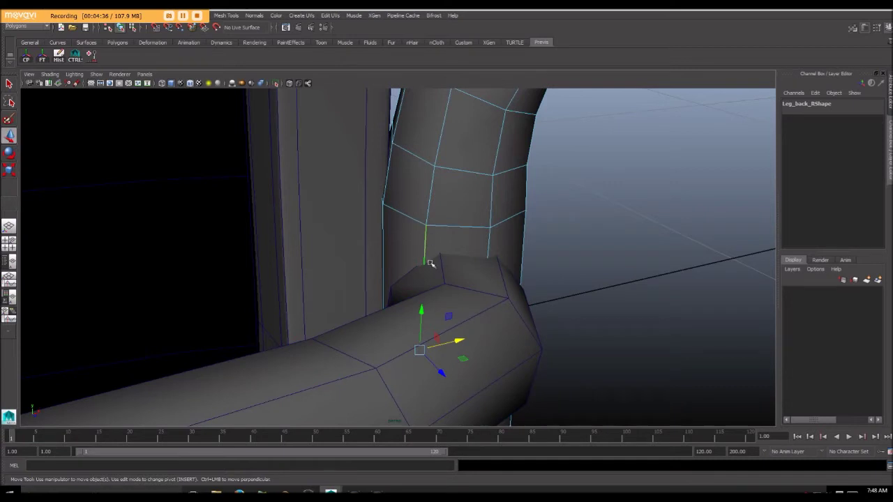
left_click(458, 278)
left_click(440, 300)
left_click(448, 318)
left_click(634, 313)
left_click_drag(424, 337, 426, 337, "alt")
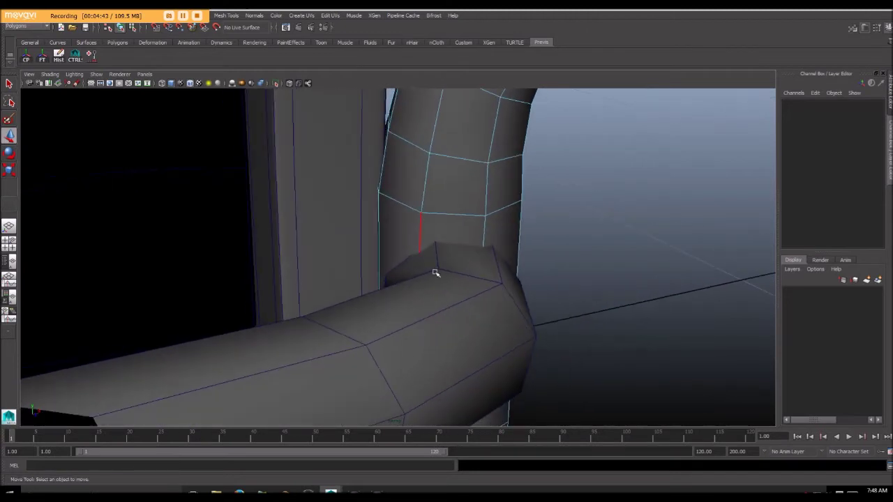
Start a Multi-Cut on the right rear leg with two points across its back face just above the back support
right_click_drag(435, 272, 476, 260)
left_click(447, 207)
right_click_drag(469, 147, 509, 134)
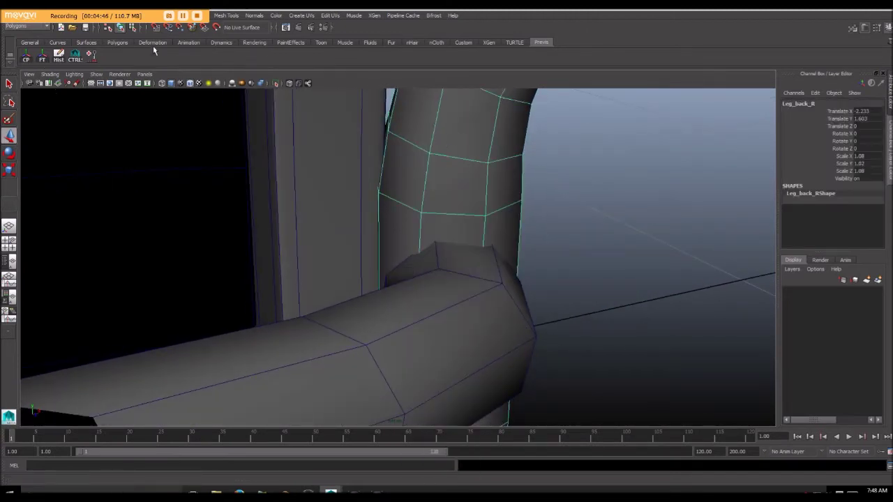
left_click(226, 16)
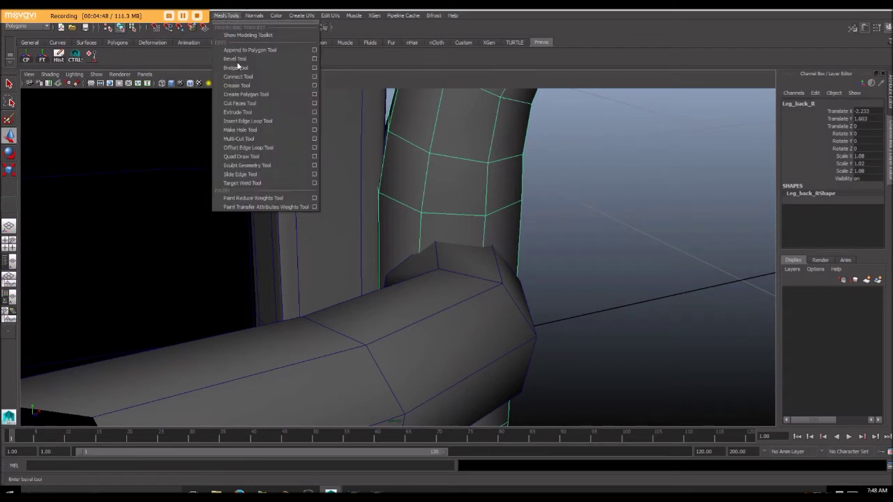
left_click(240, 138)
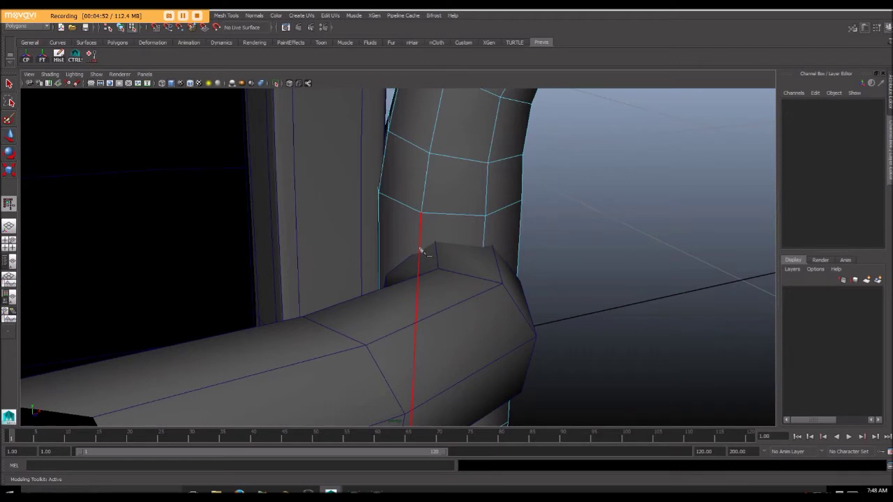
left_click_drag(420, 249, 419, 233, "alt")
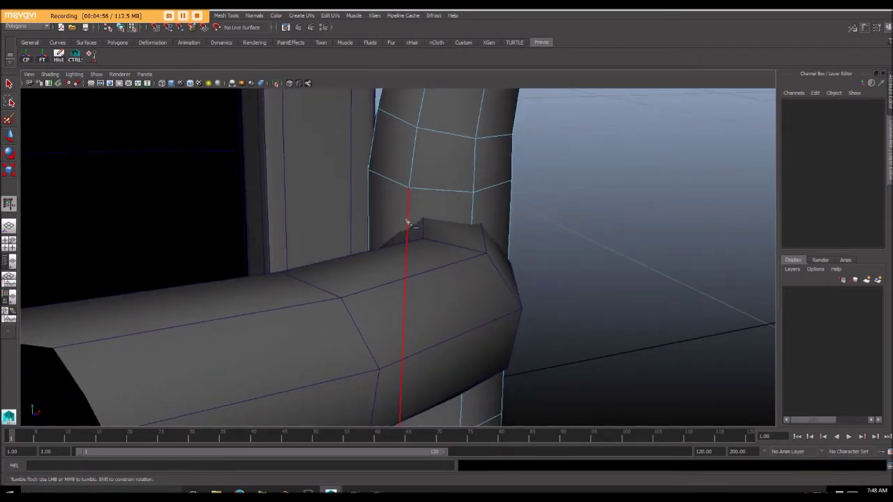
left_click(408, 220)
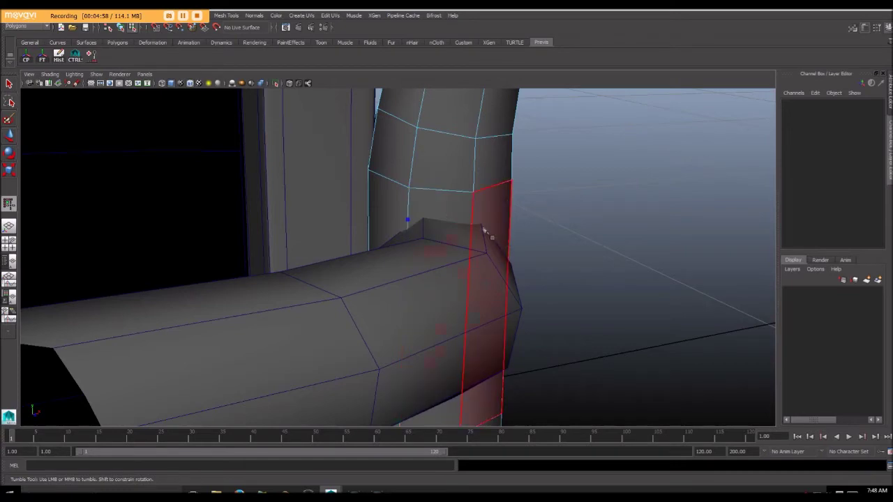
left_click(473, 221)
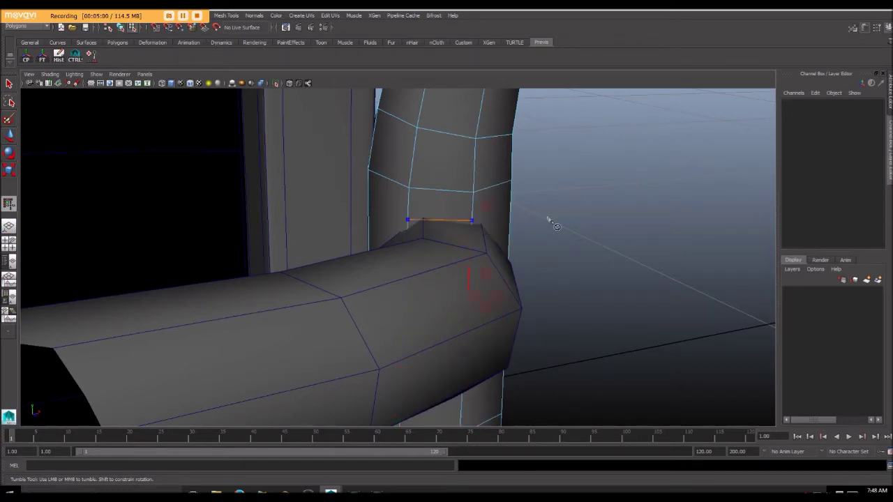
Continue the Multi-Cut down the right rear leg's outer side and beneath the back support, following its end outline
left_click_drag(551, 221, 528, 219, "alt")
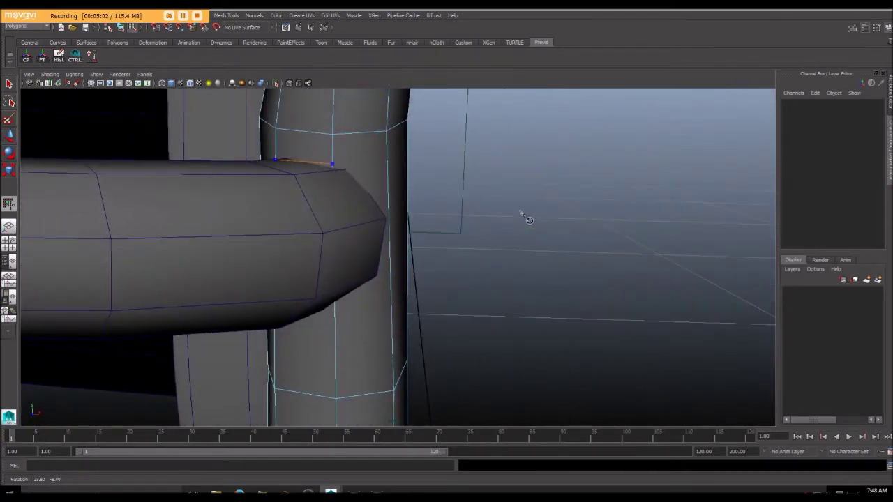
left_click_drag(389, 218, 380, 206, "alt")
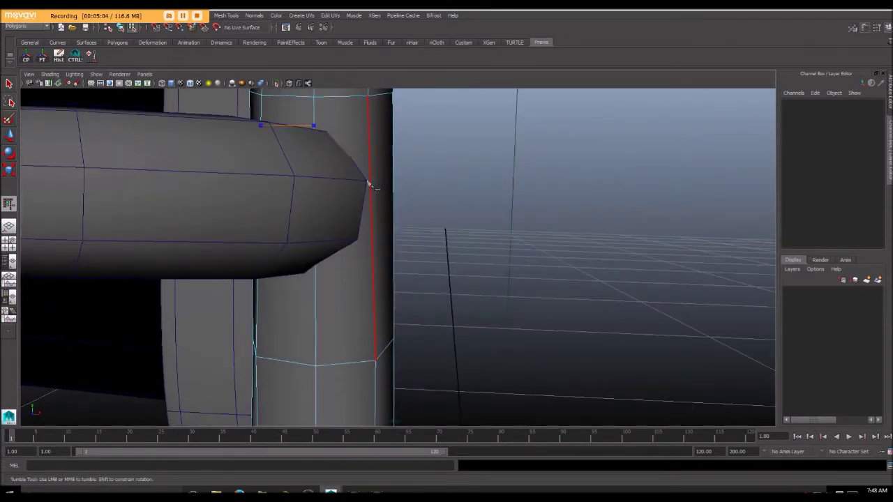
mouse_move(372, 189)
left_mouse_down("alt")
mouse_move(358, 201)
mouse_move(351, 193)
mouse_move(365, 195)
left_mouse_up("alt")
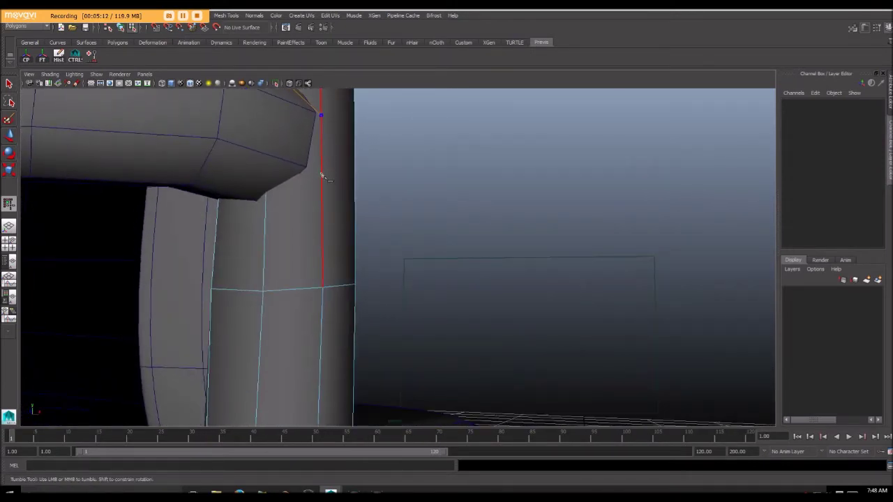
left_click_drag(323, 175, 427, 178, "alt")
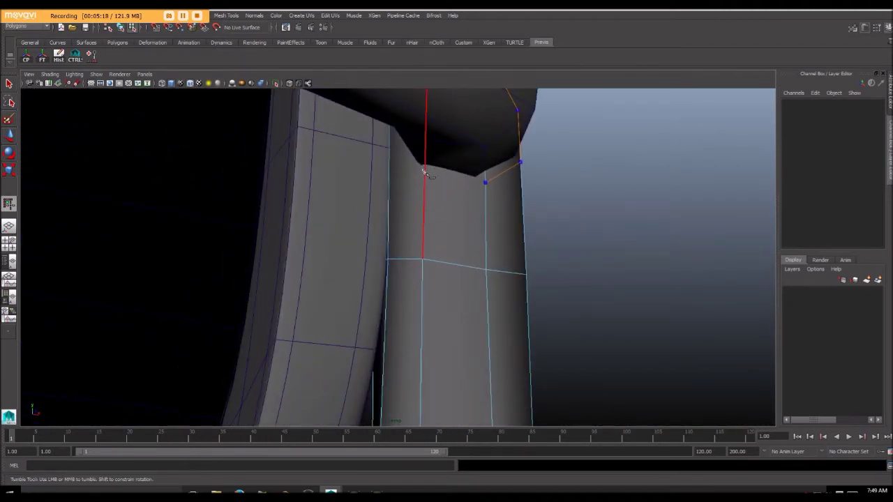
left_click_drag(442, 155, 535, 169, "alt")
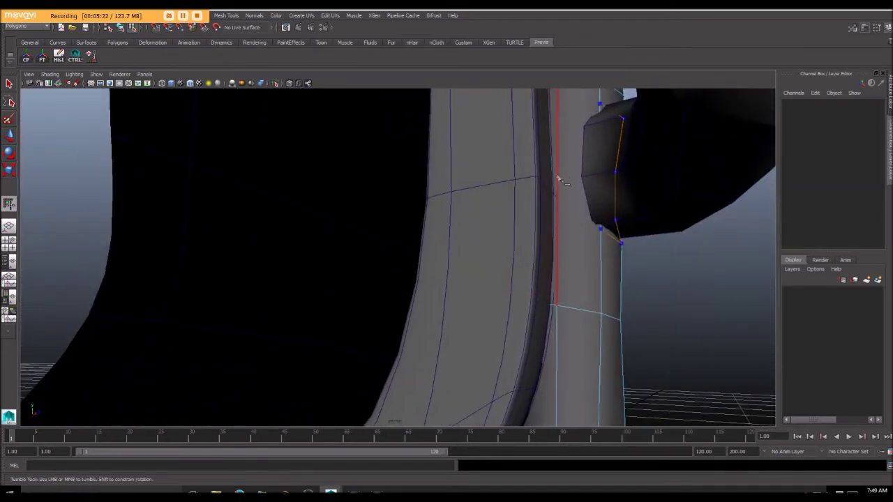
Carry the cut up the right rear leg's inner side, close the loop at its first points and apply it
left_click_drag(557, 179, 576, 185, "alt")
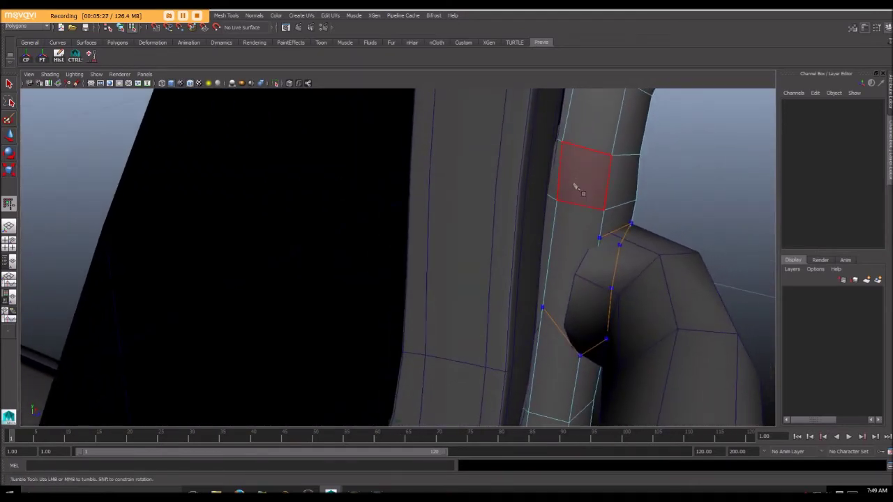
mouse_move(551, 268)
left_mouse_down("alt")
mouse_move(558, 249)
mouse_move(556, 260)
left_mouse_up("alt")
left_click(547, 256)
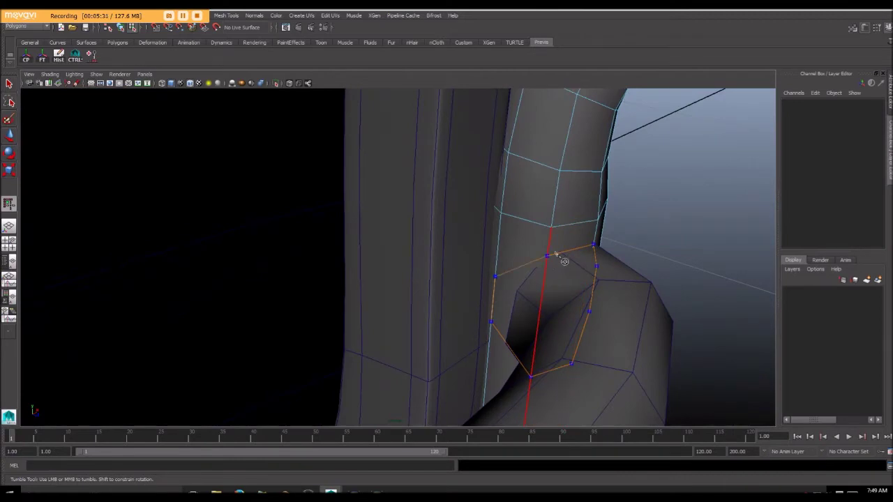
left_click_drag(576, 227, 557, 229, "alt")
key("Return")
left_click_drag(483, 226, 516, 222, "alt")
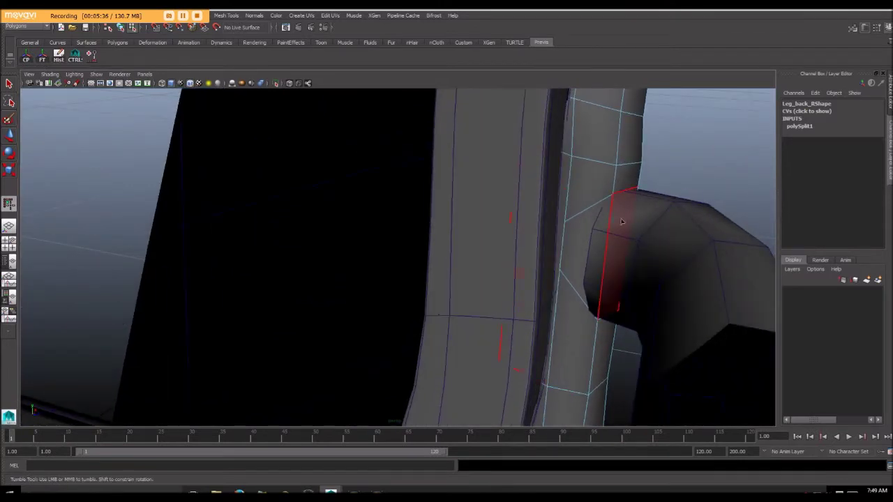
left_click_drag(632, 204, 446, 209, "alt")
key("q")
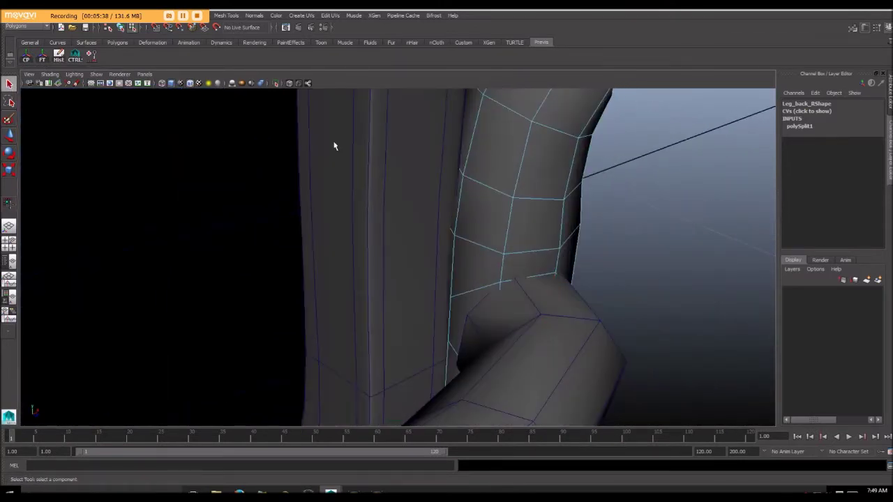
Inspect the new cut above the back support and return the right rear leg to object mode
left_click_drag(514, 269, 395, 269, "alt")
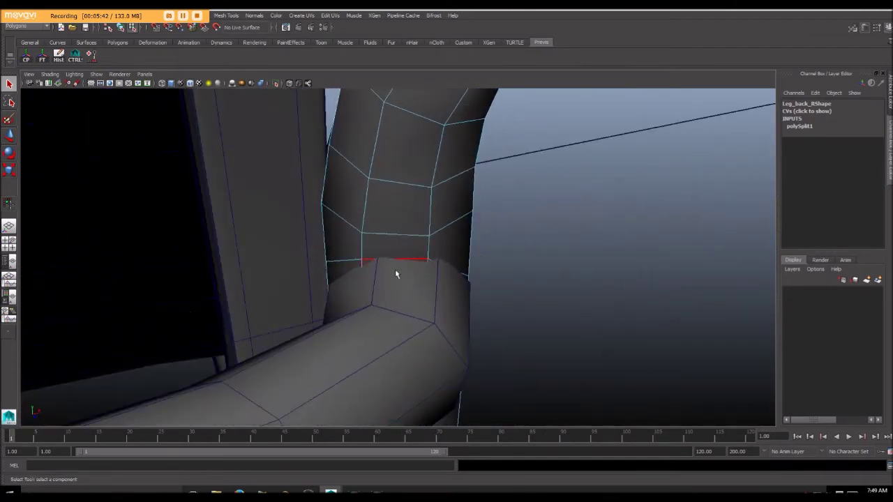
left_click(395, 265)
right_click_drag(427, 293, 401, 199)
left_click(398, 193)
left_click_drag(436, 266, 398, 217, "alt")
left_click_drag(442, 250, 360, 200, "alt")
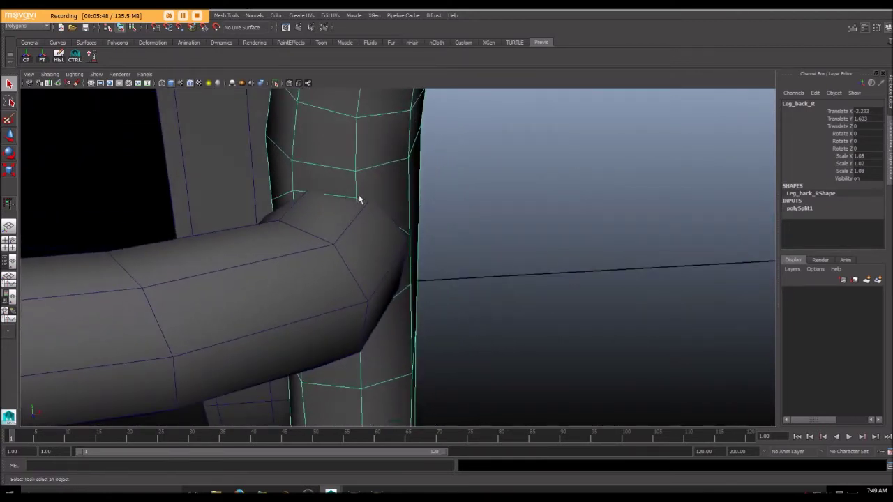
Switch the back support to vertex editing and snap its upper end vertex onto the cut's upper corner on the right rear leg
left_click(340, 230)
right_click_drag(339, 230, 296, 230)
left_click_drag(351, 207, 352, 215, "alt")
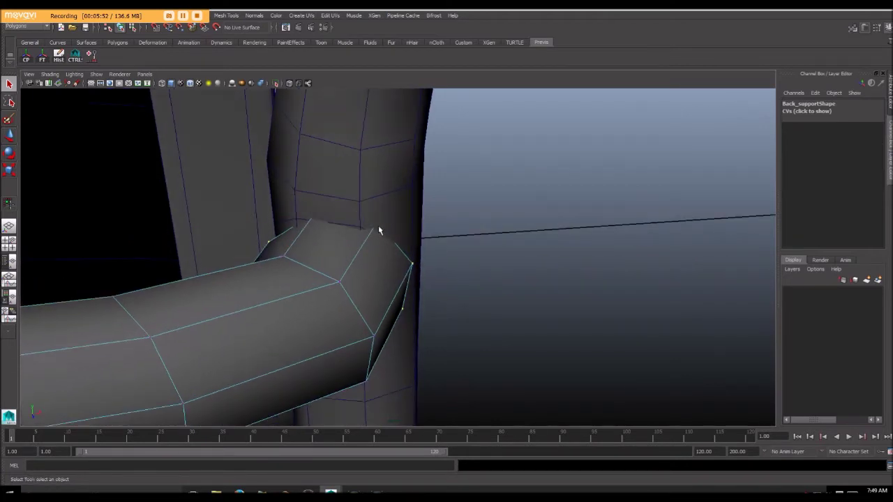
key("4")
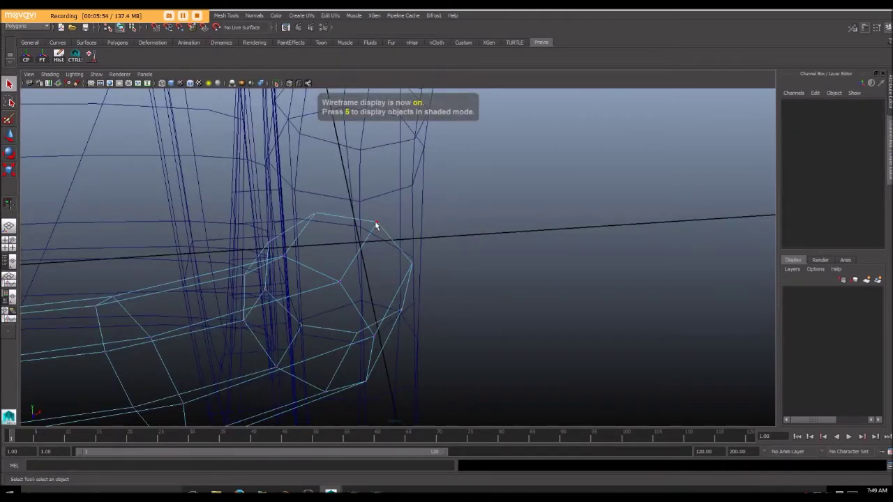
left_click(376, 224)
key("5")
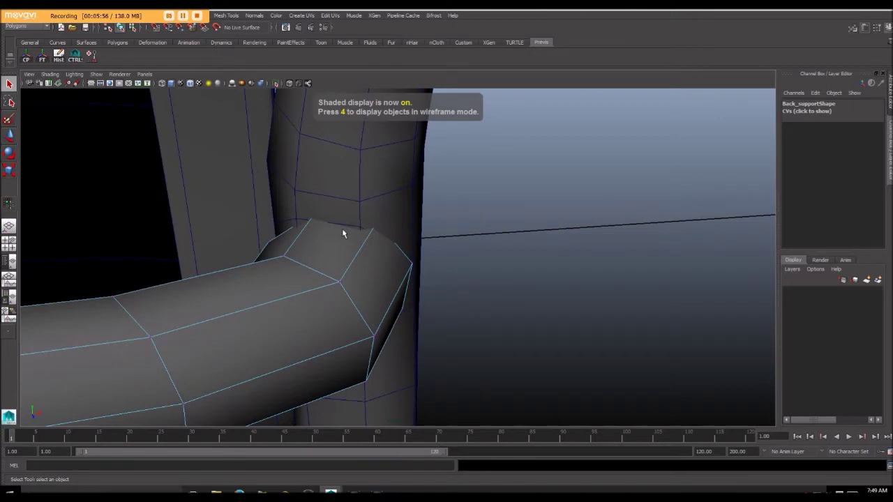
key("w")
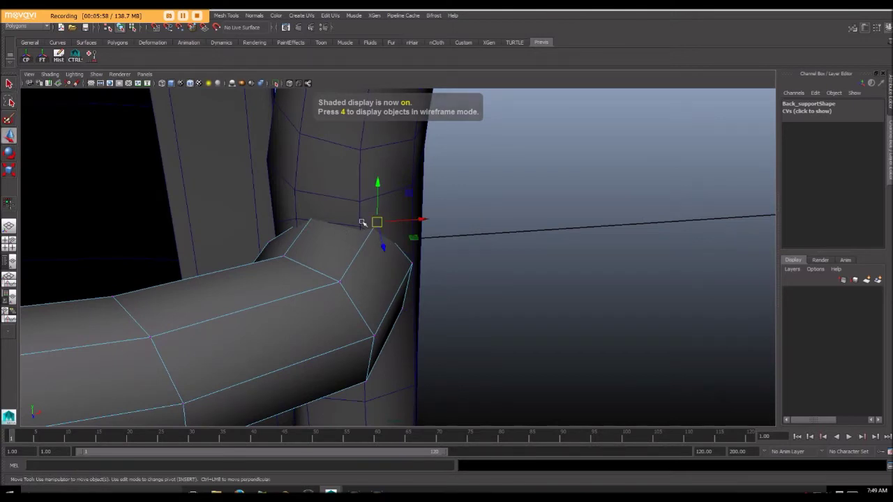
left_click_drag(377, 222, 360, 230)
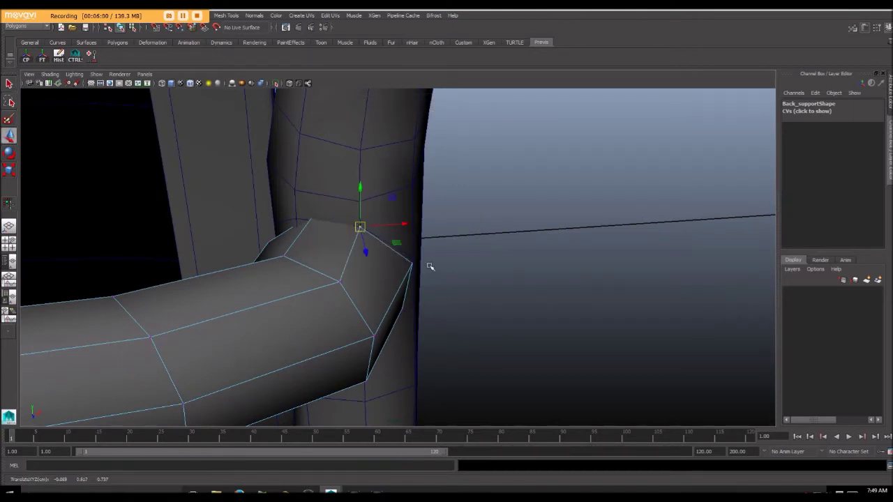
Snap the back support's two outer end vertices onto the matching cut vertices on the leg's outer side
left_click_drag(430, 268, 361, 266, "alt")
left_click(335, 220)
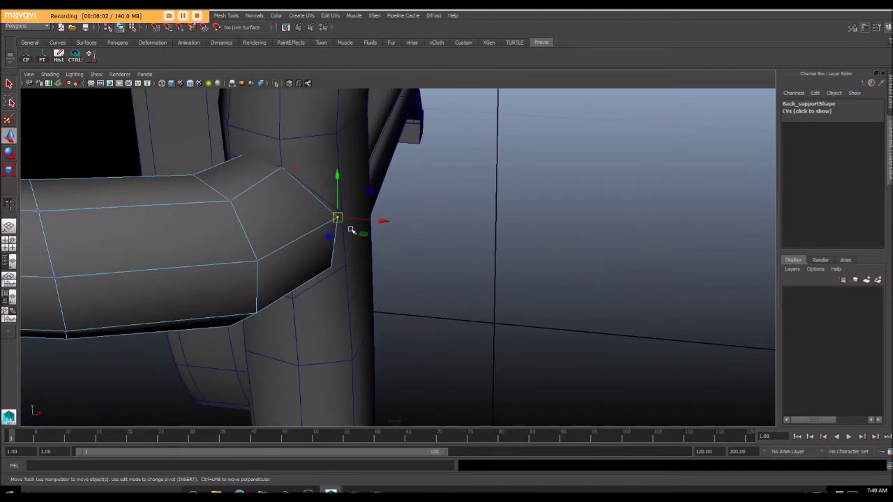
left_click_drag(337, 217, 323, 199)
left_click(312, 169)
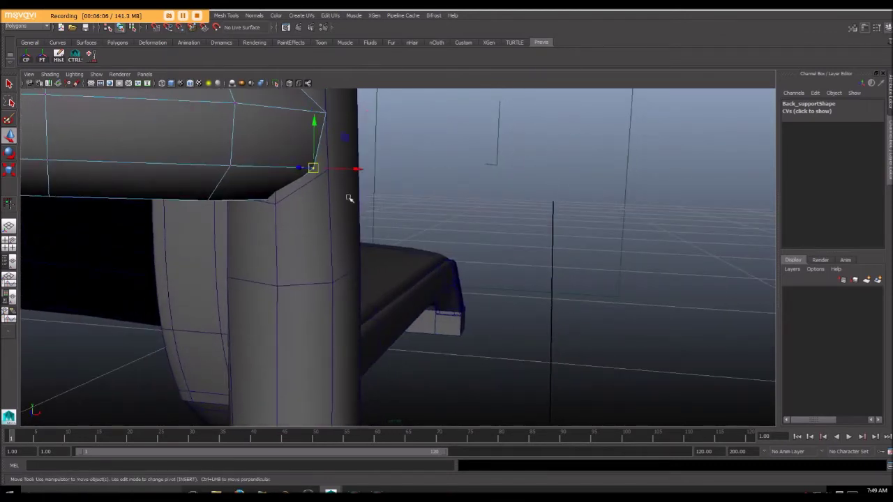
key("v")
left_click_drag(311, 168, 329, 169)
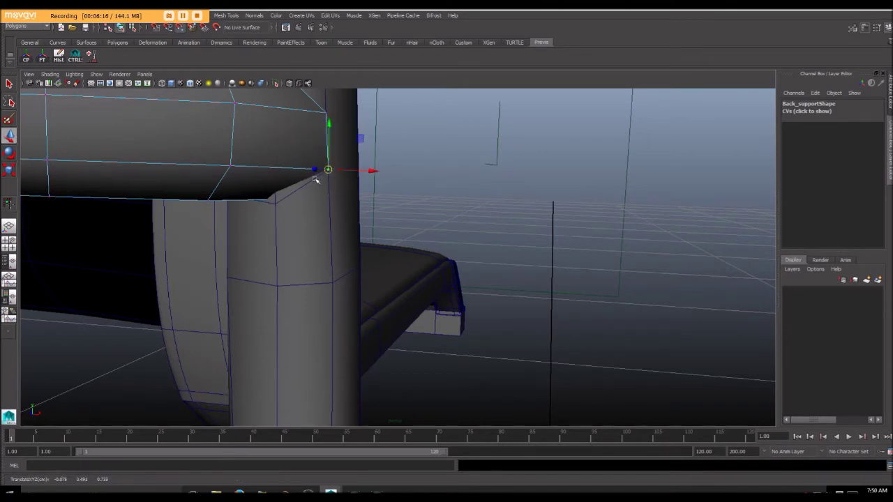
Select the back support's bottom end vertex and snap it onto the leg's lower cut vertex
left_click_drag(307, 191, 352, 130, "alt")
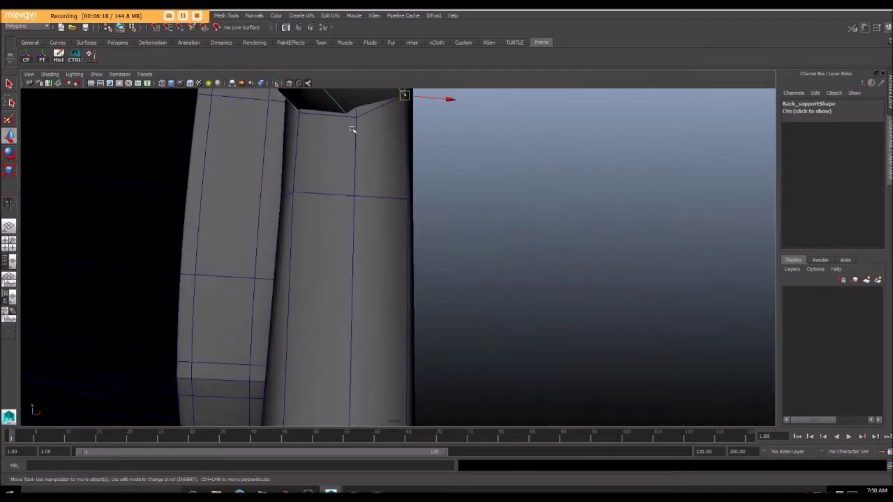
key("4")
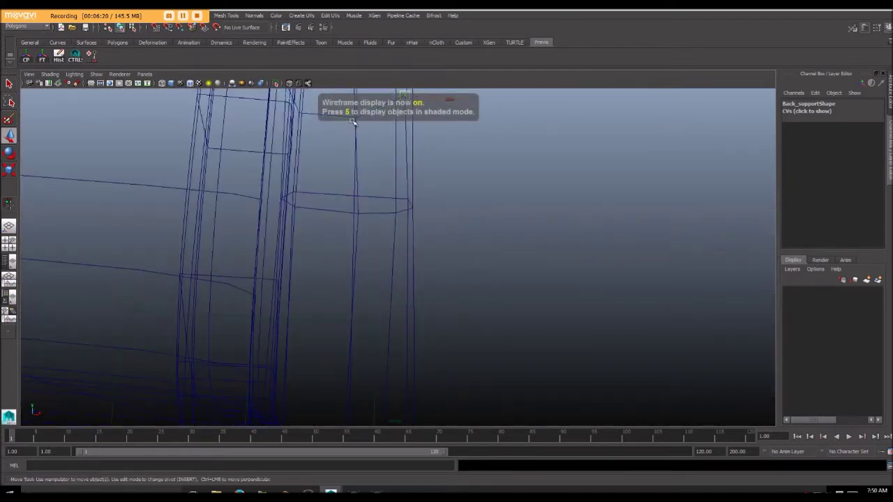
left_click(350, 119)
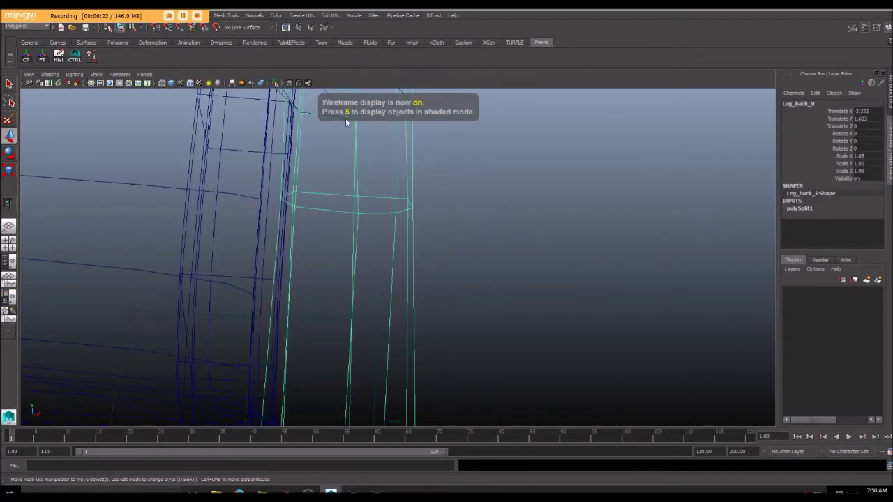
left_click_drag(387, 144, 347, 152, "alt")
left_click(343, 159)
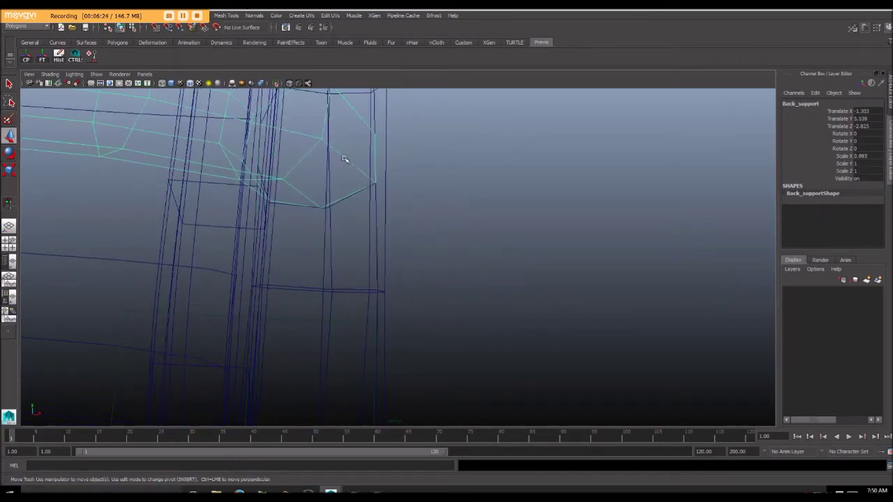
right_click_drag(344, 159, 307, 160)
left_click_drag(310, 200, 340, 228)
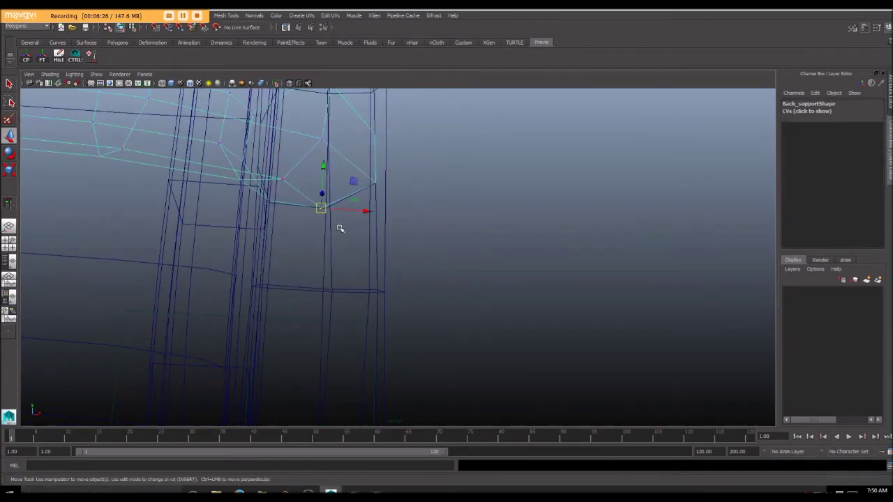
key("5")
mouse_move(324, 206)
left_mouse_down()
mouse_move(377, 219)
mouse_move(303, 209)
left_mouse_up()
Snap the back support's lower inner end vertices onto the cut vertices on the leg's inner side
left_click(318, 205)
key("v")
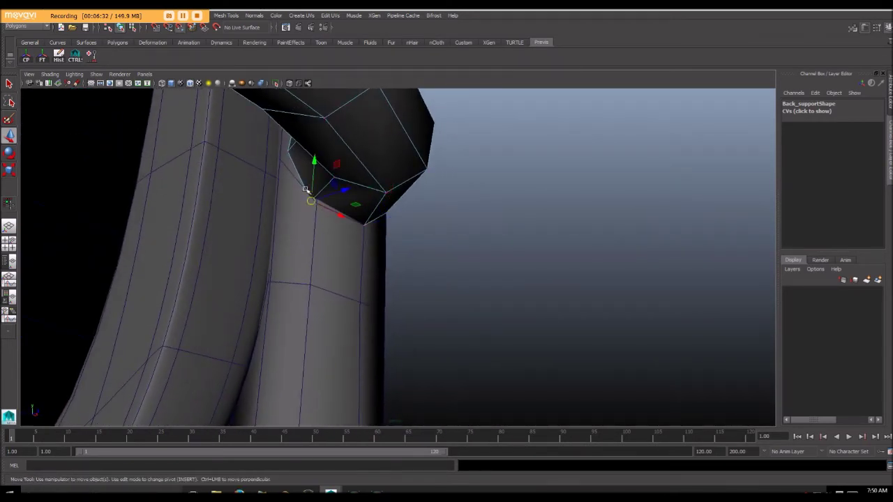
mouse_move(314, 200)
left_mouse_down()
mouse_move(322, 204)
mouse_move(313, 189)
mouse_move(327, 194)
left_mouse_up()
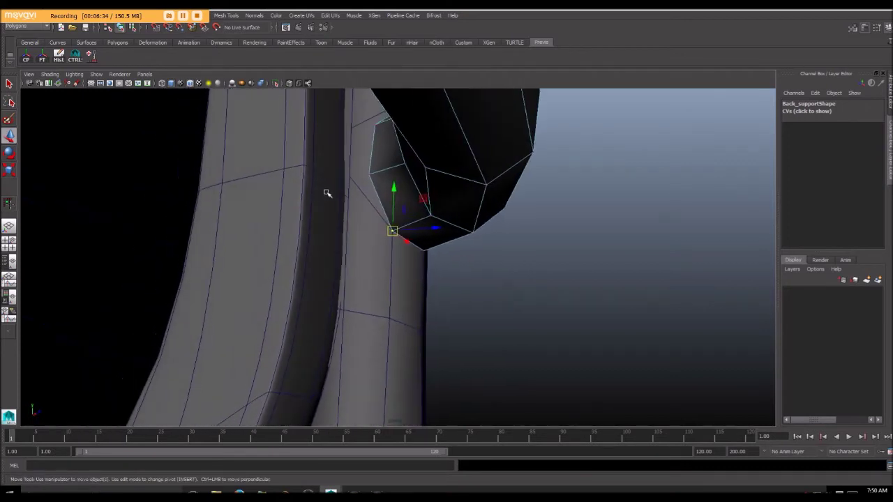
left_click(366, 171)
key("v")
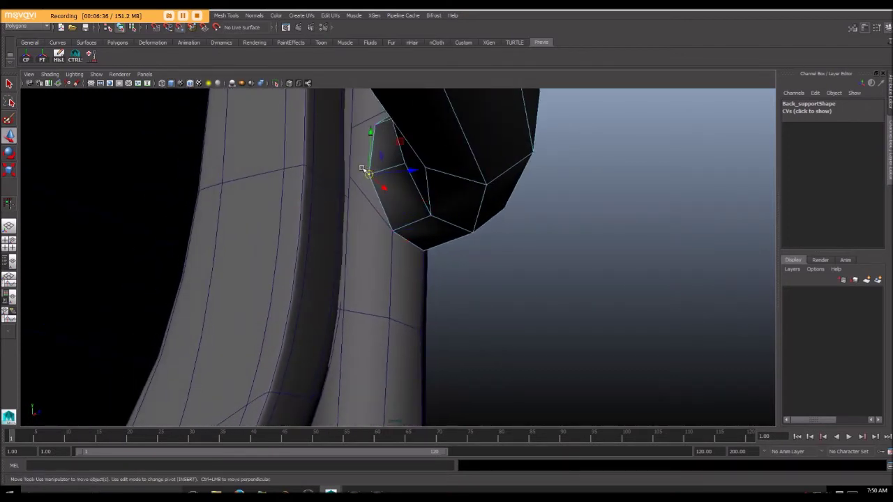
left_click_drag(365, 171, 407, 171)
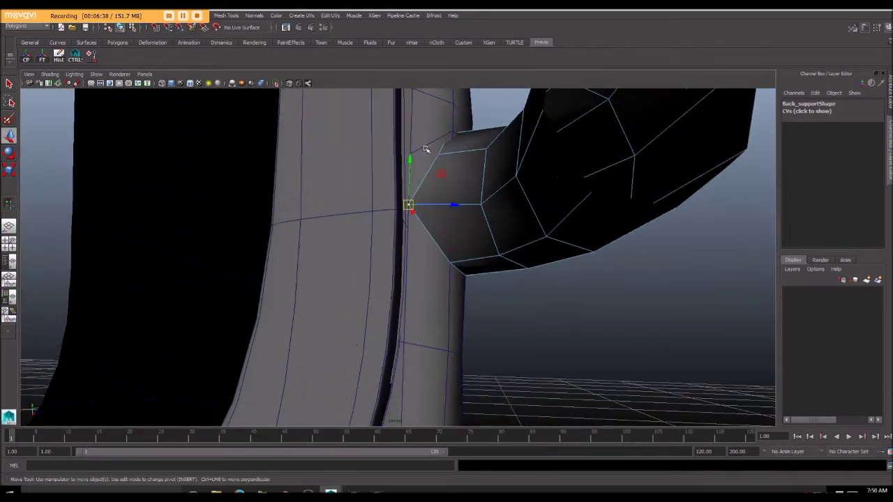
Snap the back support's remaining upper inner end vertices onto the cut vertices above them
left_click_drag(423, 146, 432, 178)
key("v")
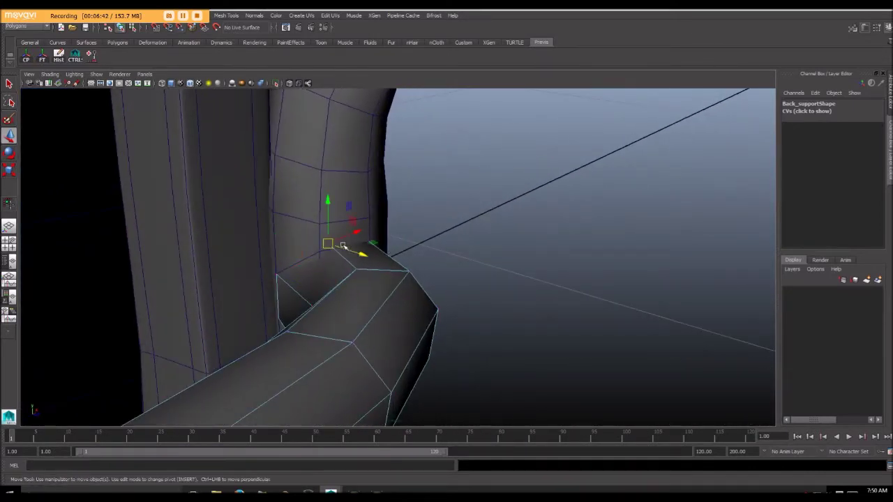
left_click_drag(343, 246, 326, 243)
Try to scale down the vertices at the back support's end beside the right rear leg
scroll(399, 215, "down", 6)
left_click_drag(399, 214, 309, 259, "alt")
scroll(331, 238, "up", 3)
scroll(346, 234, "up", 5)
left_click_drag(341, 316, 267, 177)
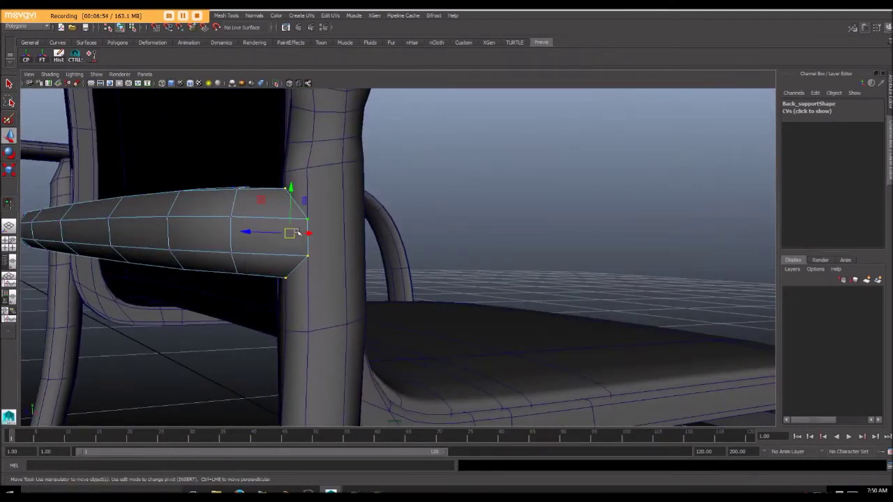
key("f")
key("r")
scroll(288, 239, "down", 5)
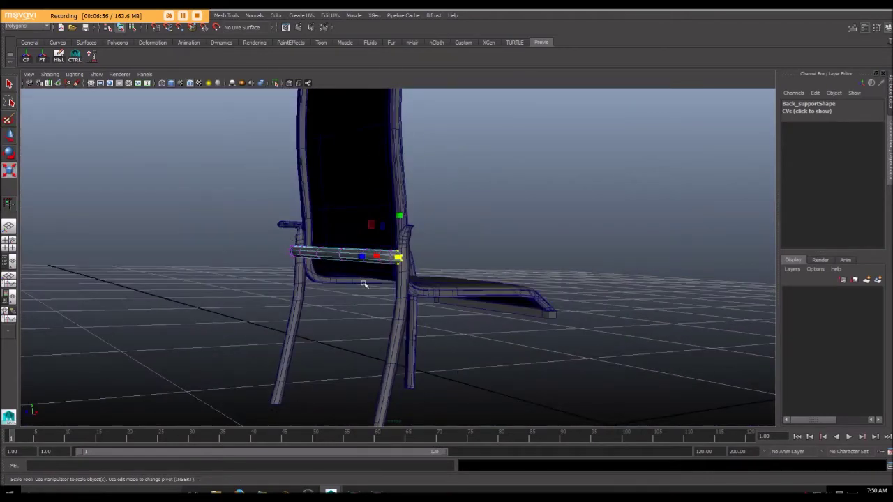
scroll(363, 283, "up", 8)
scroll(526, 294, "down", 4)
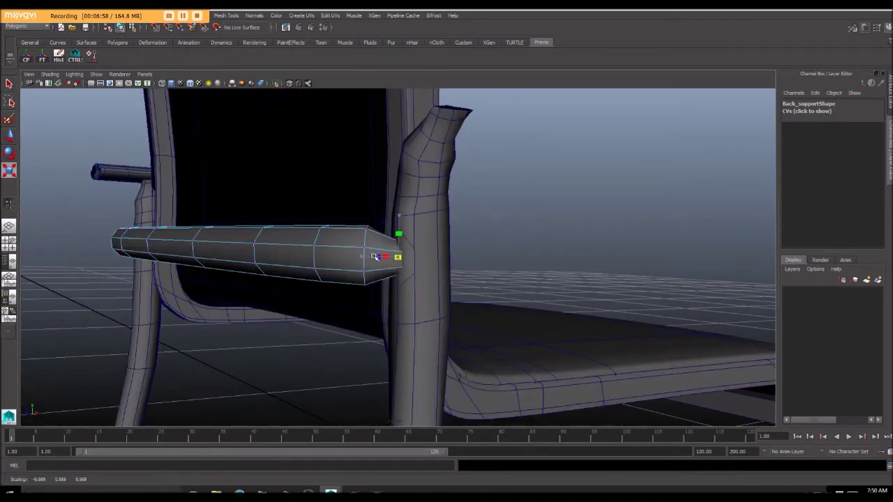
Return to object mode, select the right rear leg and examine its joint with the back support
left_click_drag(537, 283, 387, 277, "alt")
scroll(393, 285, "up", 3)
scroll(392, 286, "down", 4)
scroll(362, 272, "up", 4)
middle_click_drag(341, 269, 347, 270, "alt")
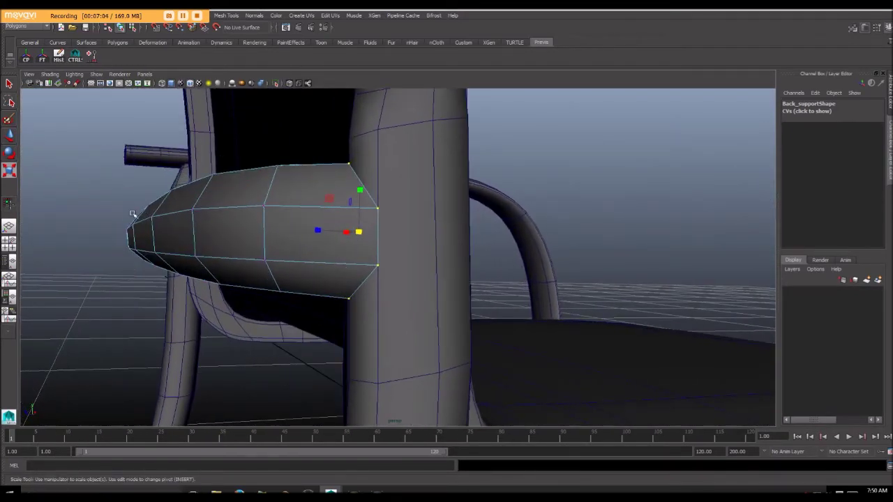
right_click_drag(409, 213, 438, 189)
left_click(410, 193)
mouse_move(410, 193)
left_mouse_down("alt")
mouse_move(384, 191)
mouse_move(401, 191)
left_mouse_up("alt")
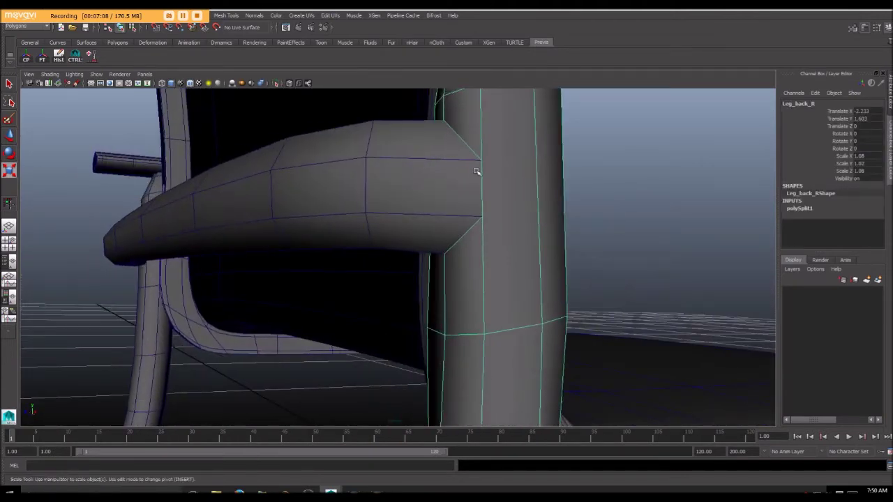
left_click_drag(568, 155, 546, 164, "alt")
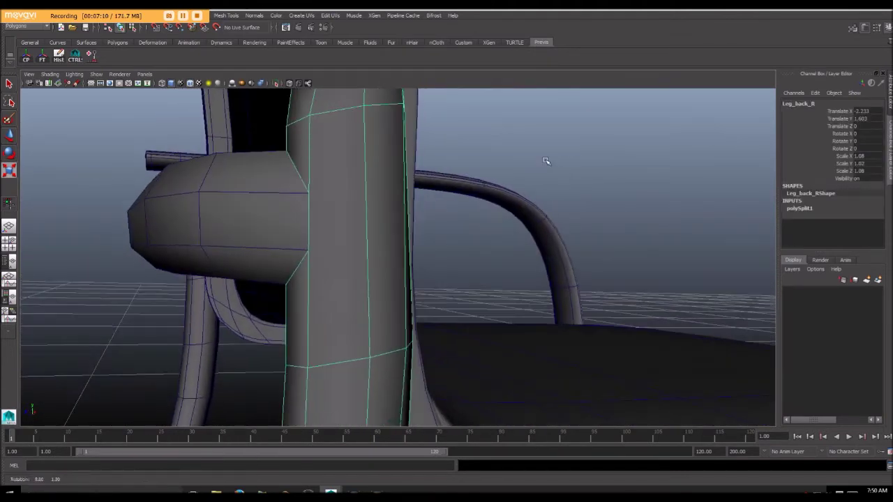
Examine the right rear leg's long face and the surrounding vertices beside the back support joint
right_click_drag(326, 178, 325, 183)
left_click(325, 183)
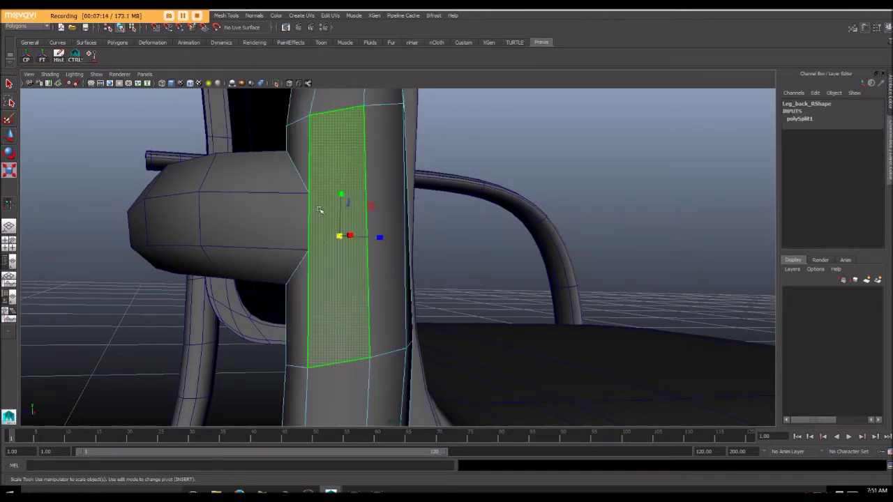
double_click(320, 209)
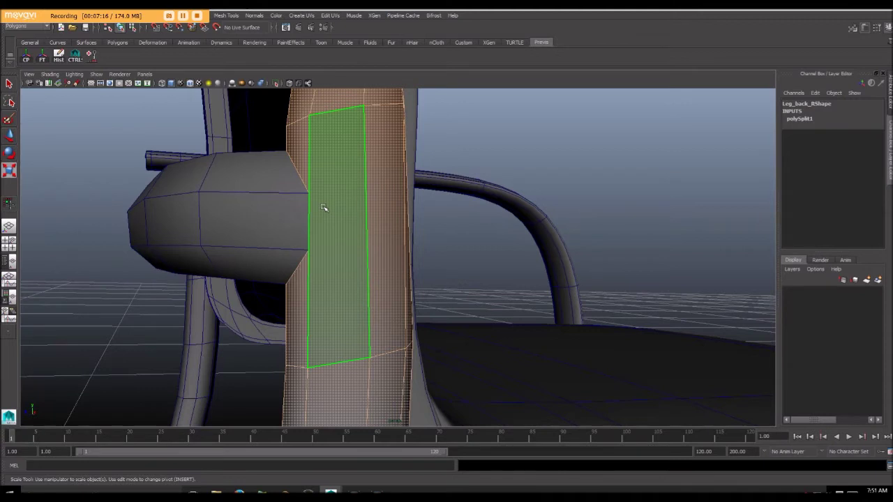
left_click(522, 237)
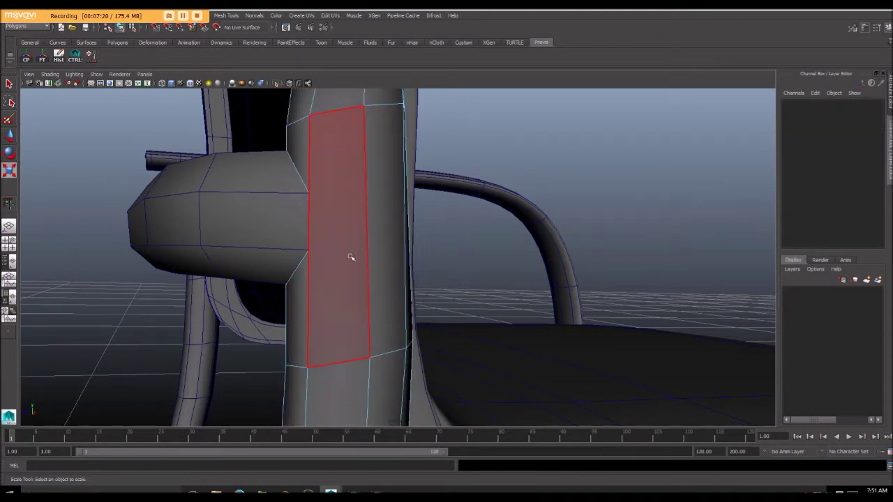
right_click_drag(359, 275, 343, 273)
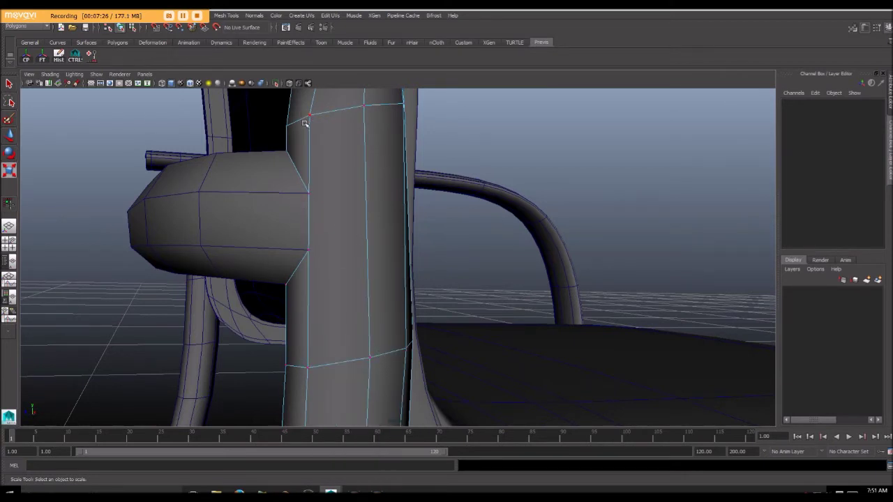
mouse_move(334, 232)
left_mouse_down("alt")
mouse_move(319, 229)
mouse_move(333, 232)
left_mouse_up("alt")
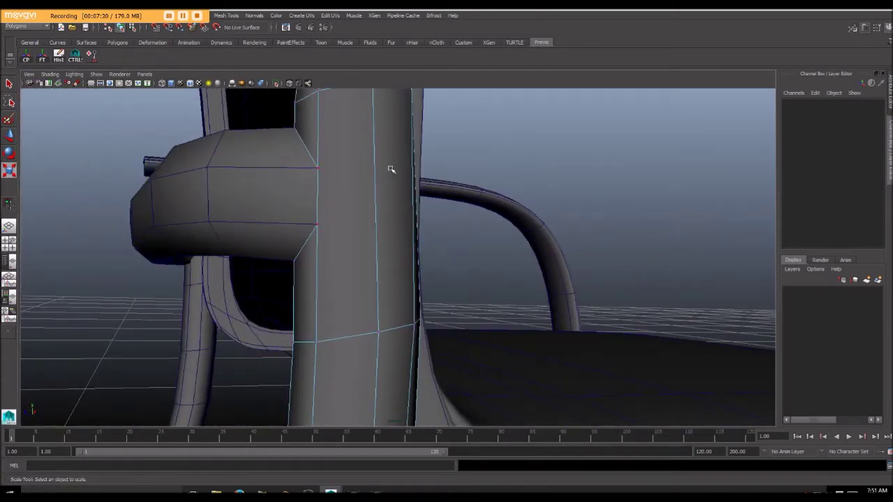
left_click_drag(336, 182, 275, 168, "alt")
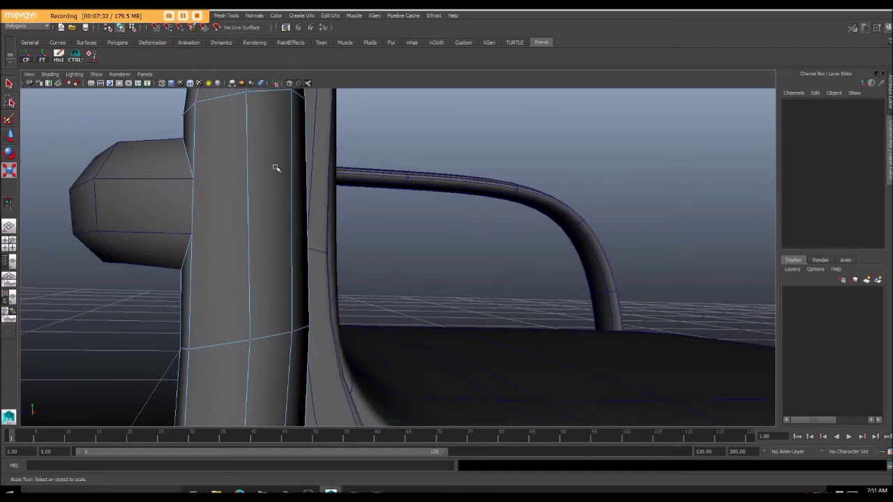
left_click_drag(224, 227, 251, 221, "alt")
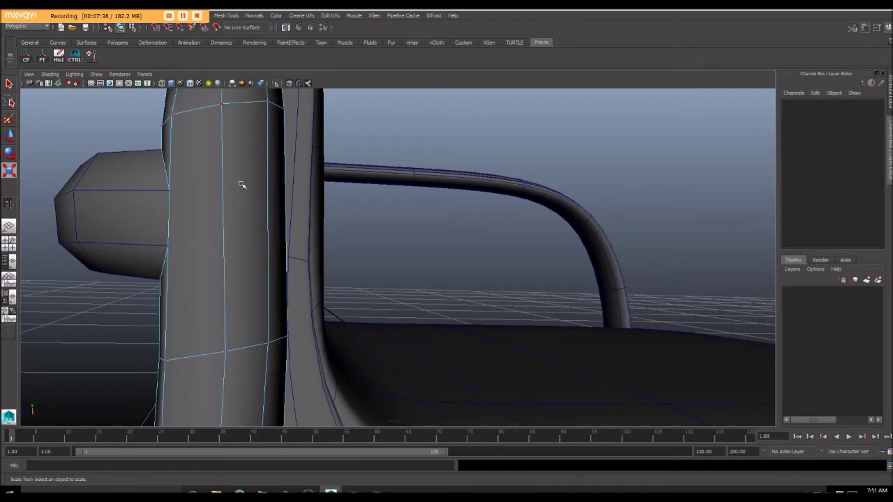
Insert an edge loop across the right rear leg's front-side faces, level with the back support's upper corner vertex
right_click_drag(255, 192, 284, 179)
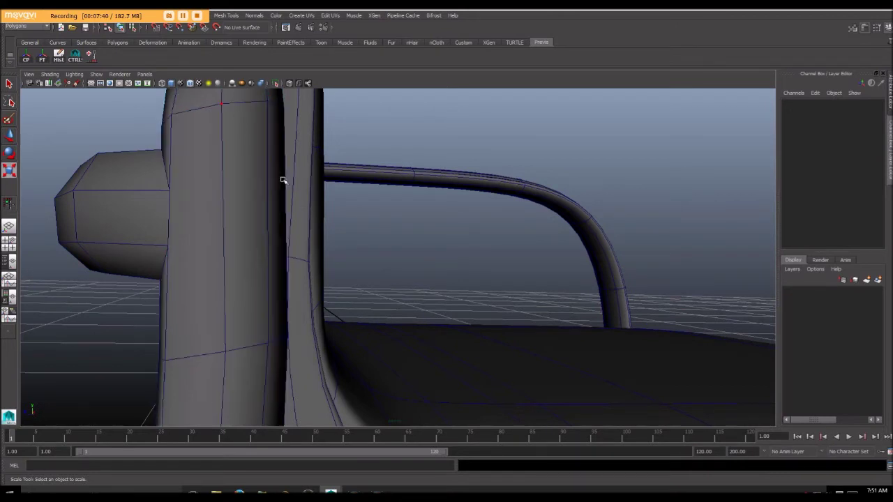
left_click(256, 175)
left_click(235, 15)
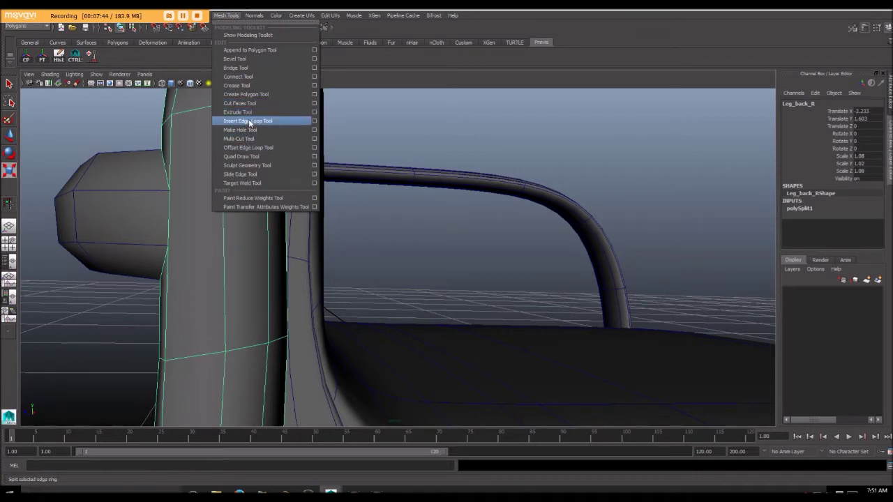
left_click(248, 121)
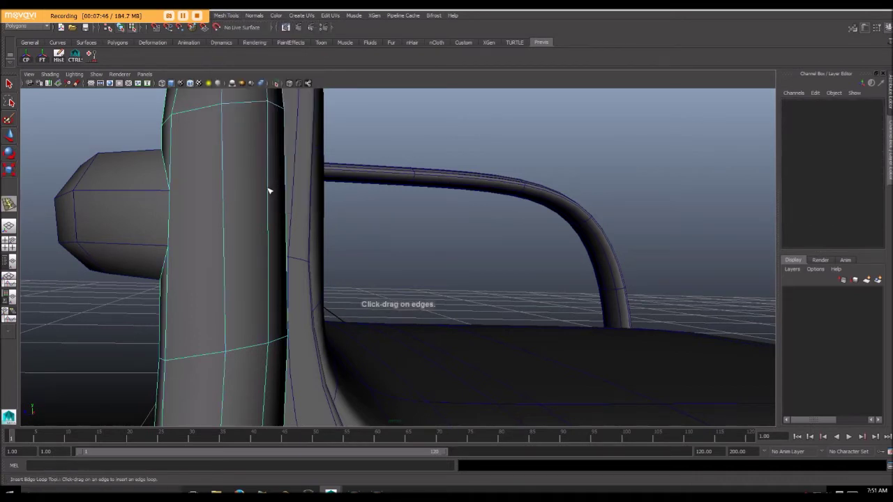
left_click(269, 192)
left_click_drag(269, 188, 269, 184)
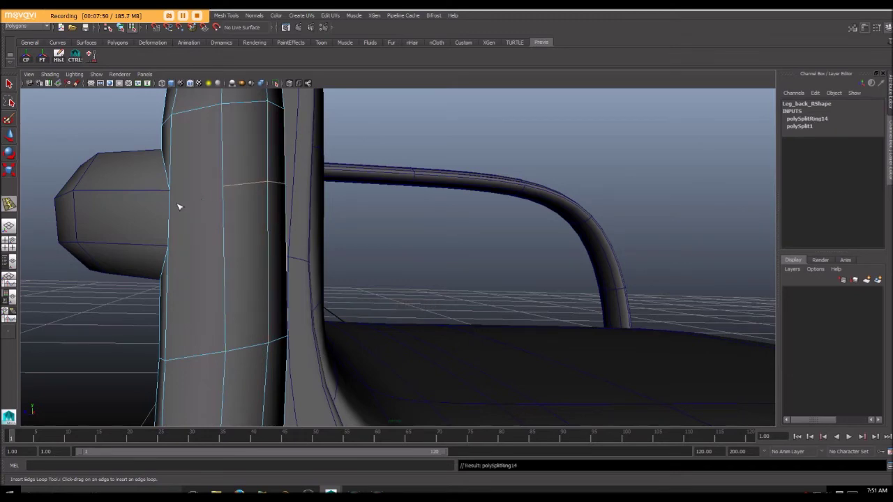
Insert a second edge loop across the same leg faces, level with the back support's lower corner vertex
left_click_drag(179, 205, 115, 220, "alt")
mouse_move(184, 187)
left_mouse_down("alt")
mouse_move(161, 186)
mouse_move(192, 191)
left_mouse_up("alt")
mouse_move(370, 206)
left_mouse_down("alt")
mouse_move(305, 205)
mouse_move(370, 203)
left_mouse_up("alt")
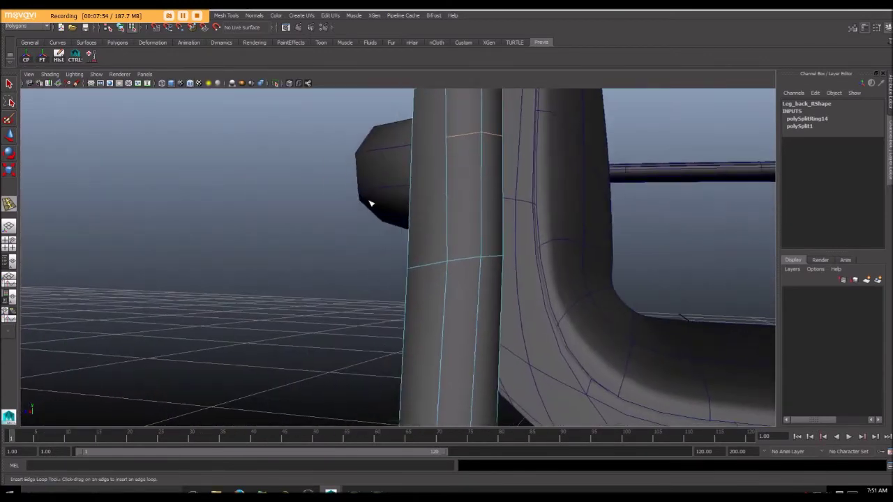
left_click_drag(539, 152, 145, 190, "alt")
left_click(354, 211)
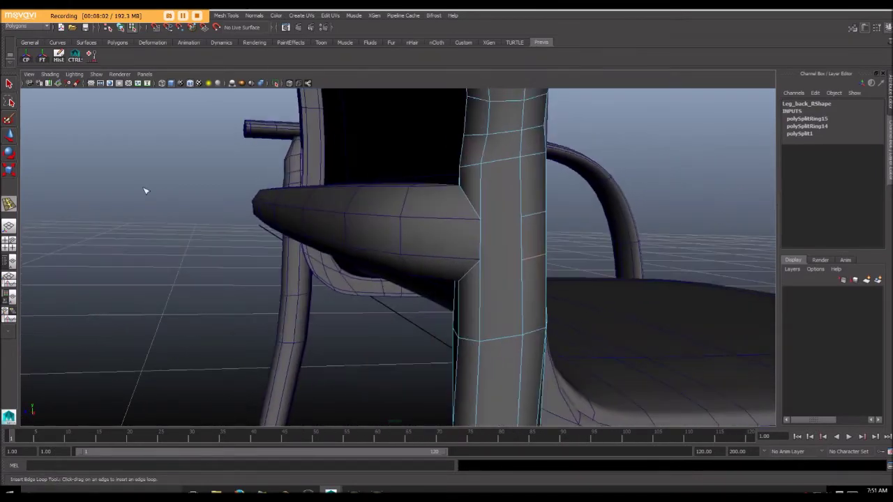
left_click(9, 83)
left_click_drag(422, 189, 331, 205, "alt")
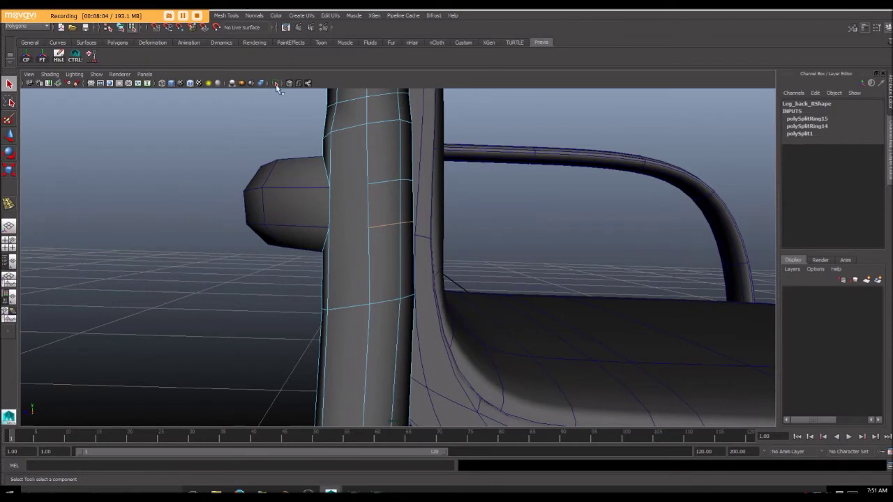
left_click(226, 14)
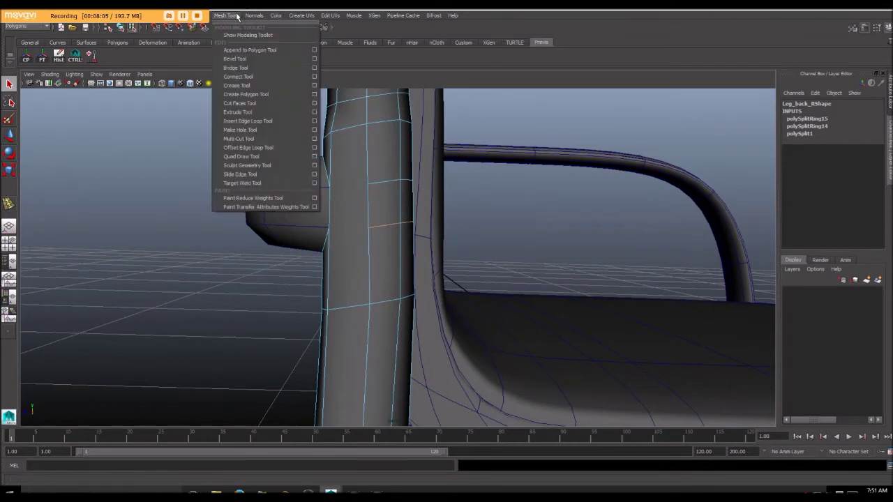
left_click(242, 130)
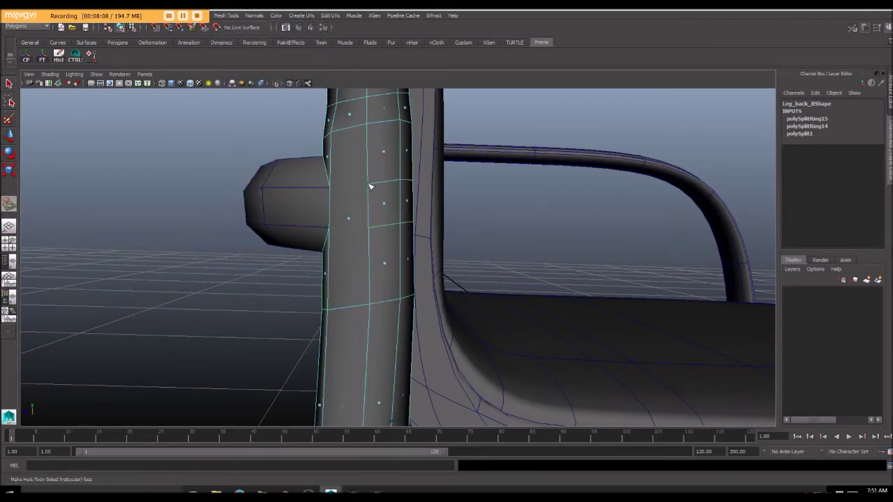
right_click_drag(371, 187, 422, 163)
left_click(8, 86)
key("F8")
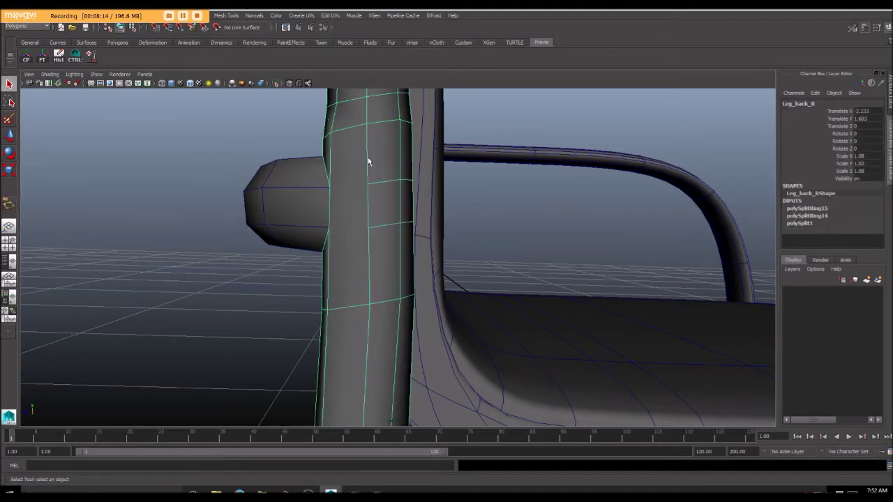
Connect both new edge loops to the back support's upper and lower corner vertices on the leg's outer face with Multi-Cut
left_click(231, 15)
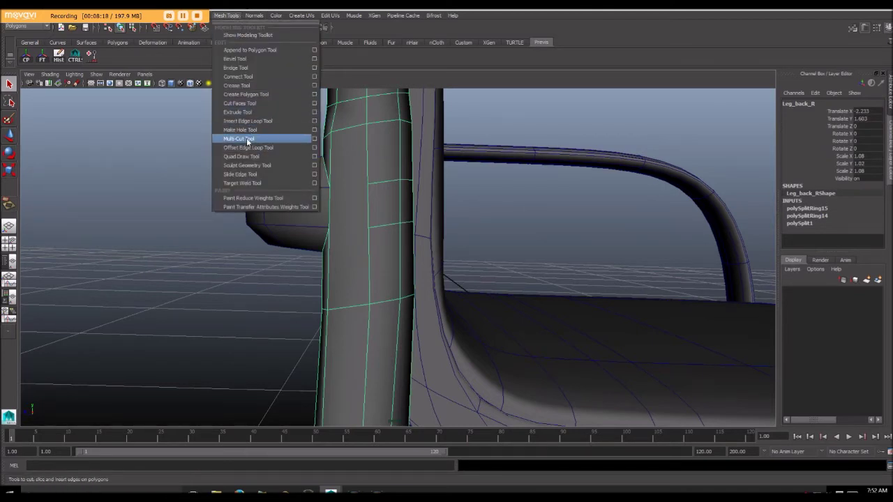
left_click(240, 139)
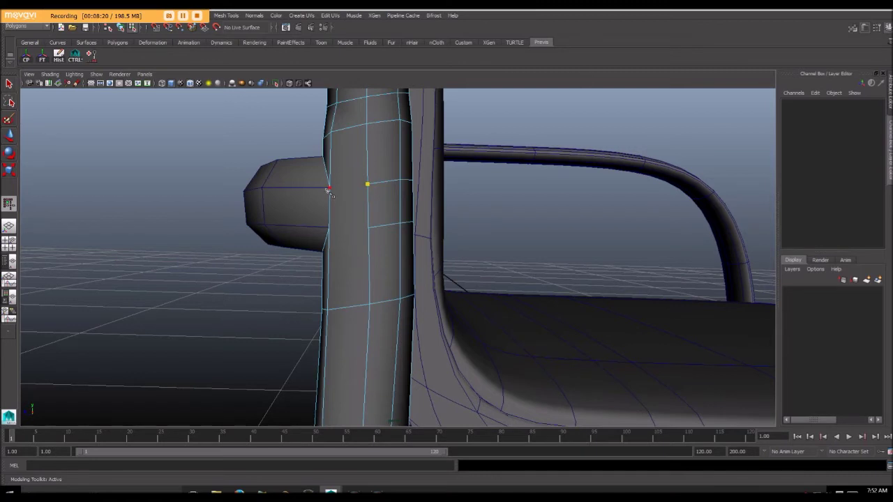
key("Return")
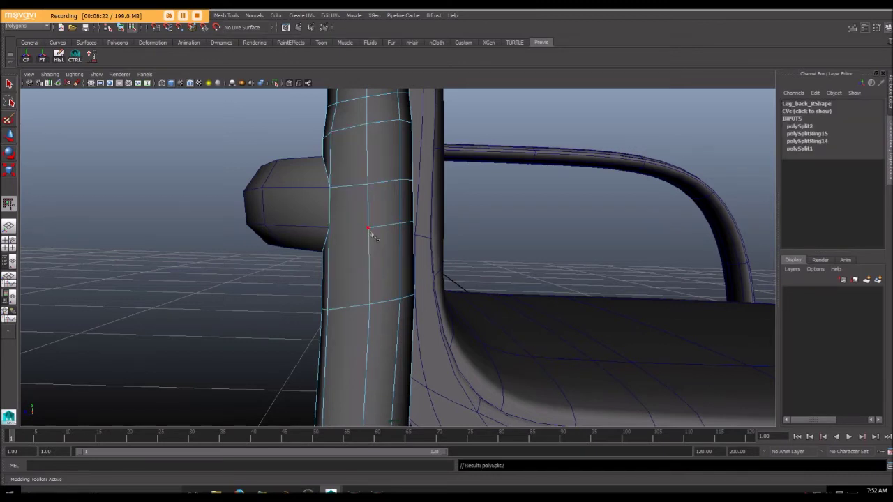
left_click(331, 232)
left_click(398, 224)
key("Return")
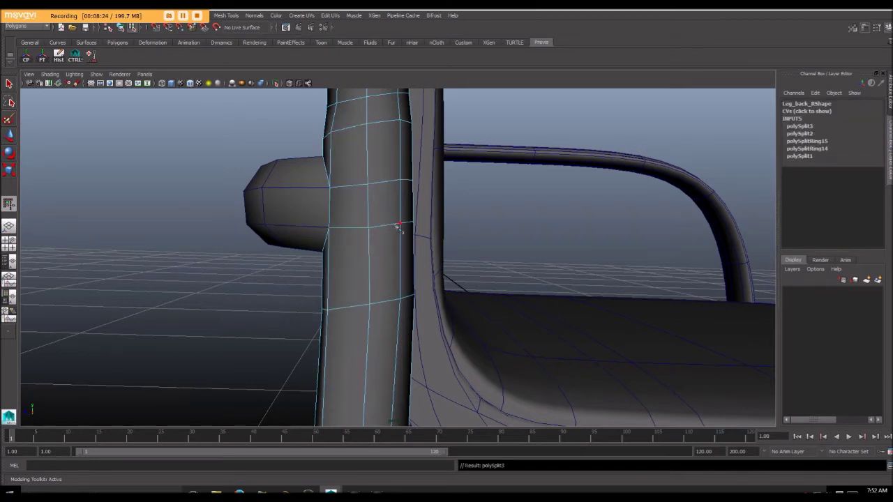
In wireframe display, cut an edge from the back support's upper inner corner vertex to the end of the upper edge loop
left_click_drag(265, 251, 383, 201, "alt")
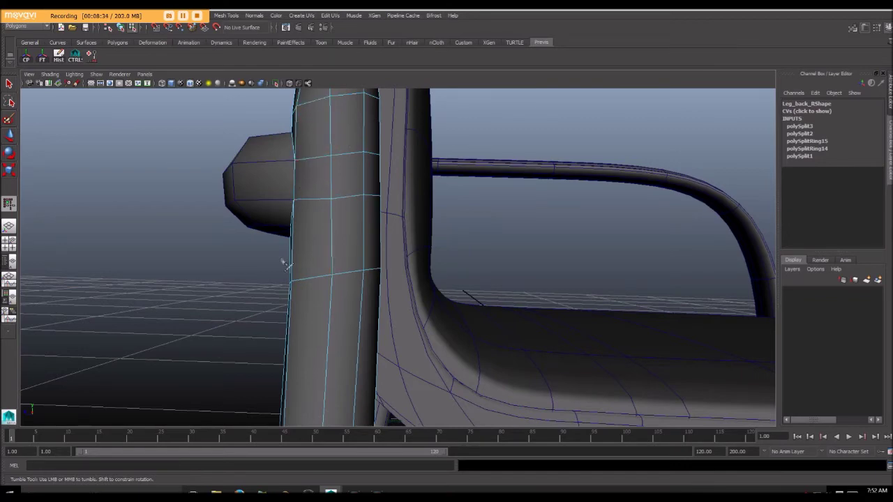
left_click_drag(284, 263, 419, 266, "alt")
left_click_drag(485, 199, 444, 239, "alt")
scroll(445, 242, "up", 1)
scroll(445, 241, "down", 1)
mouse_move(422, 238)
middle_mouse_down("alt")
mouse_move(408, 227)
mouse_move(408, 248)
middle_mouse_up("alt")
scroll(419, 235, "up", 3)
scroll(418, 235, "down", 3)
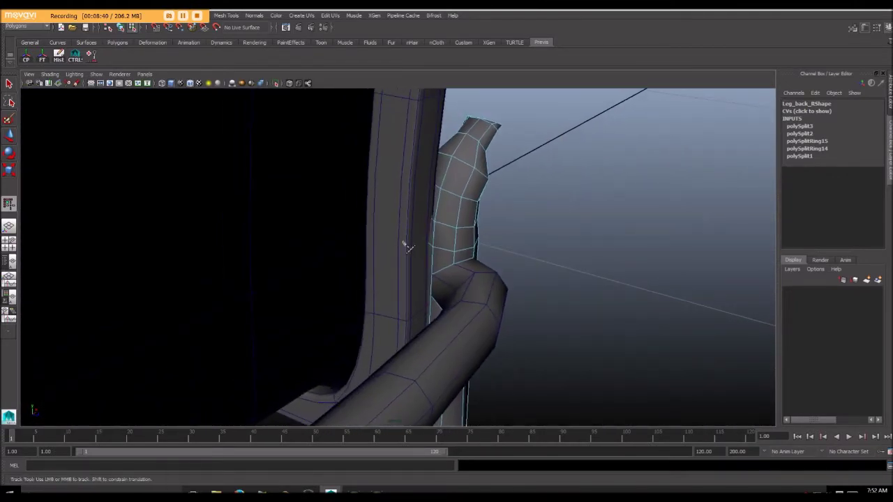
key("4")
scroll(432, 276, "up", 3)
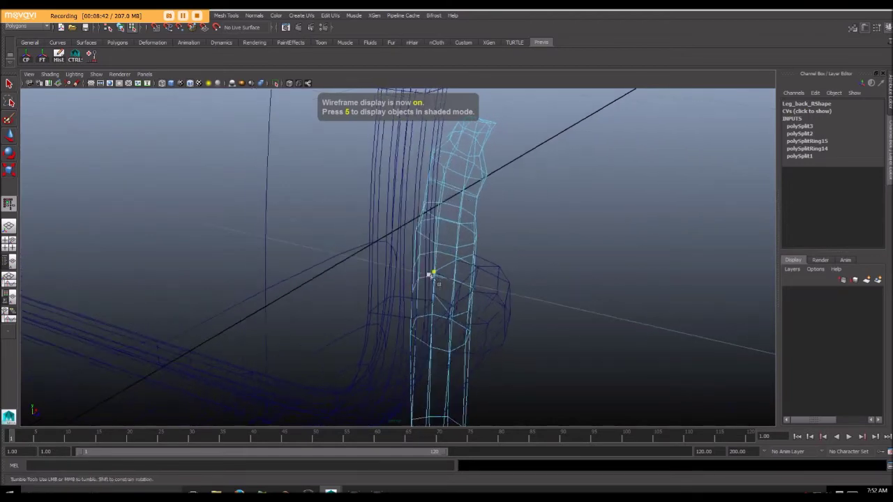
left_click_drag(440, 279, 502, 281, "alt")
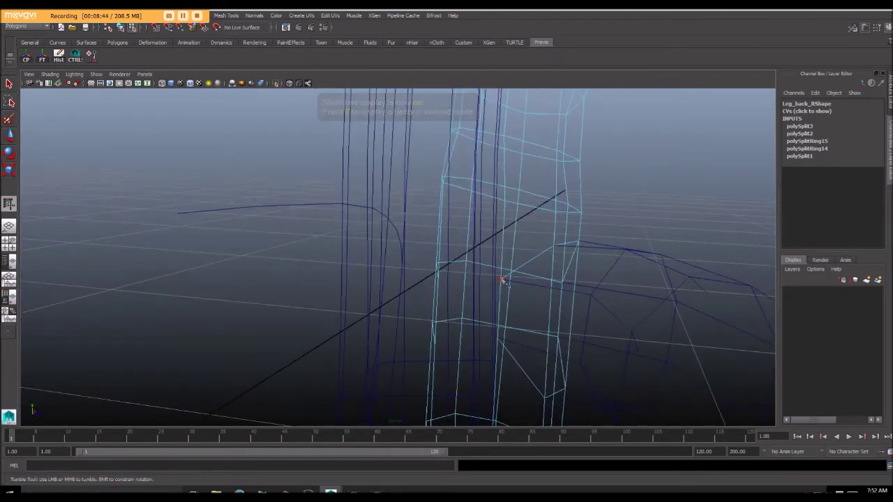
left_click(502, 280)
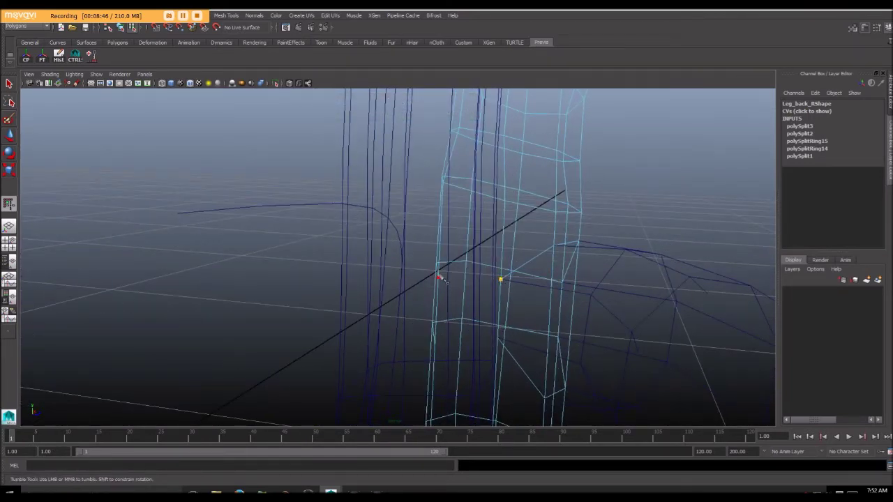
mouse_move(443, 280)
left_mouse_down("alt")
mouse_move(463, 285)
mouse_move(444, 282)
left_mouse_up("alt")
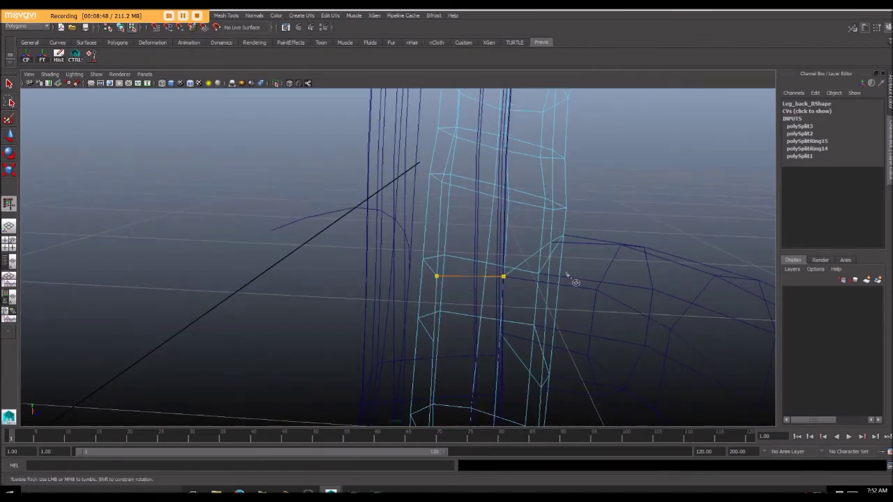
key("Return")
Cut a matching edge from the back support's lower inner corner vertex to the end of the lower edge loop
left_click_drag(542, 372, 504, 341, "alt")
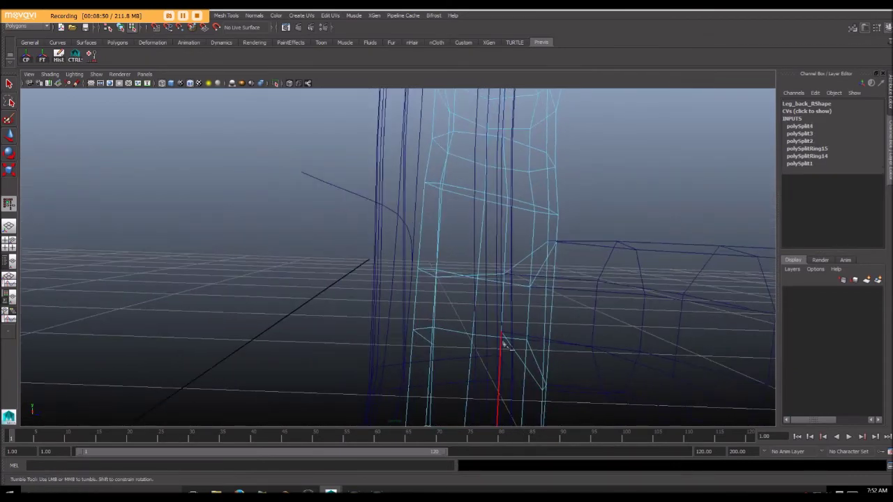
left_click_drag(422, 340, 439, 348, "alt")
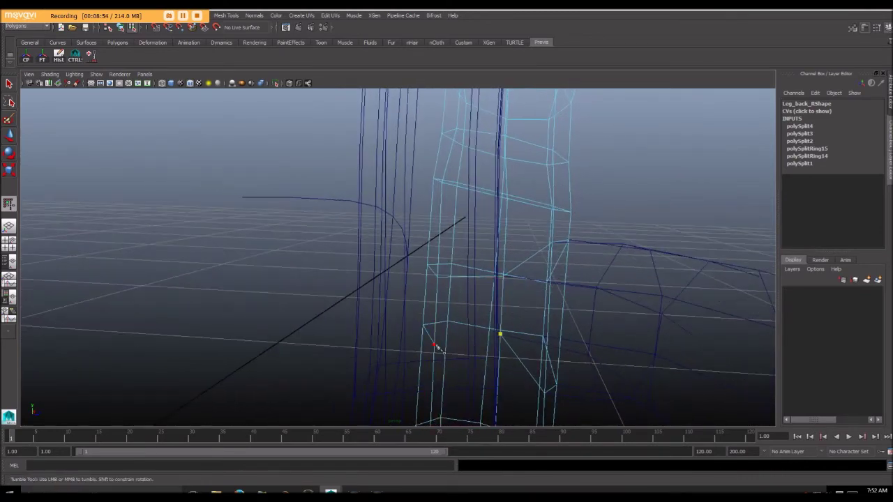
left_click(435, 346)
key("Return")
Return to shaded display and object mode, deselect the leg and inspect its joint with the back support from several angles
left_click_drag(644, 297, 558, 303, "alt")
key("5")
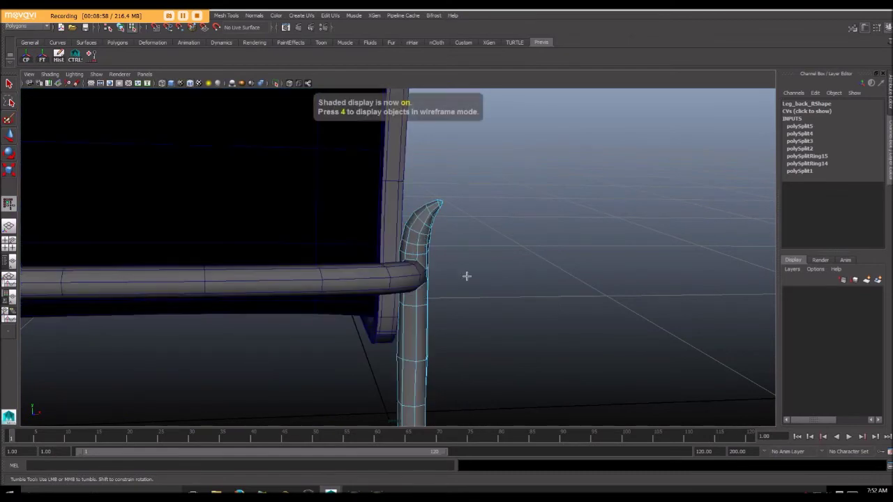
mouse_move(467, 274)
left_mouse_down("alt")
mouse_move(342, 268)
mouse_move(365, 255)
mouse_move(428, 260)
mouse_move(321, 257)
left_mouse_up("alt")
scroll(416, 271, "up", 5)
scroll(343, 269, "down", 5)
scroll(428, 260, "up", 3)
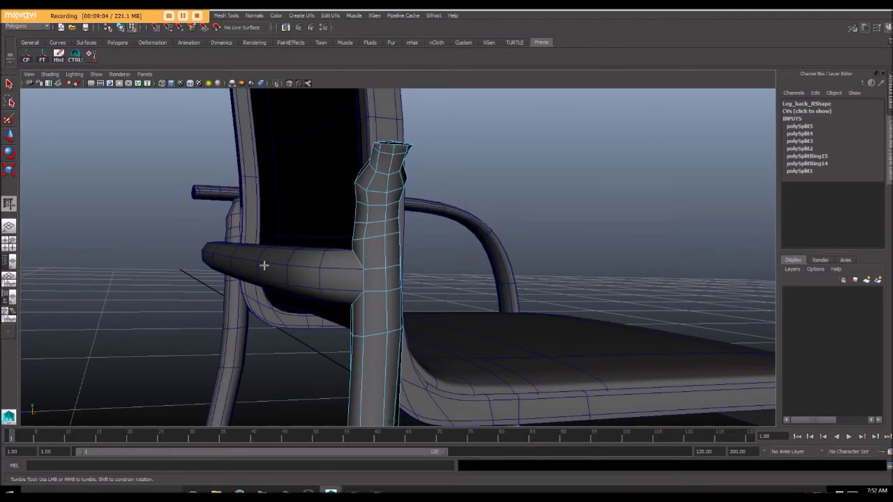
left_click(9, 85)
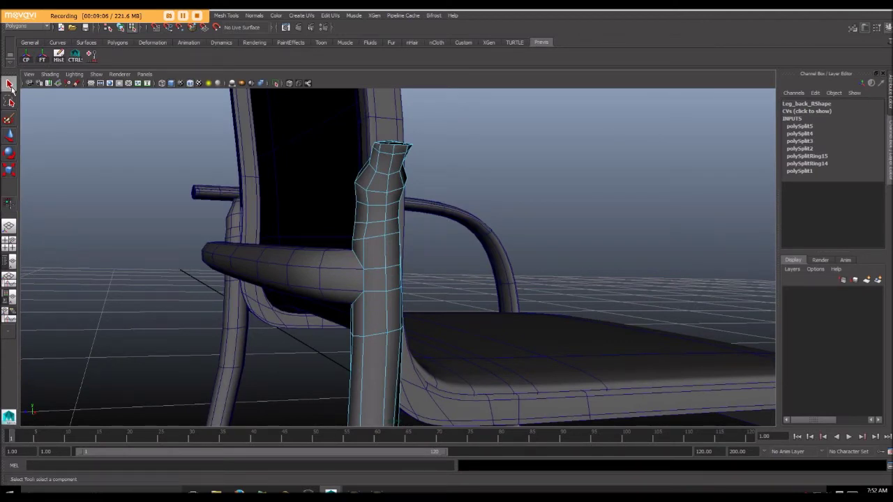
right_click_drag(362, 222, 405, 202)
left_click(434, 186)
left_click_drag(328, 221, 396, 261, "alt")
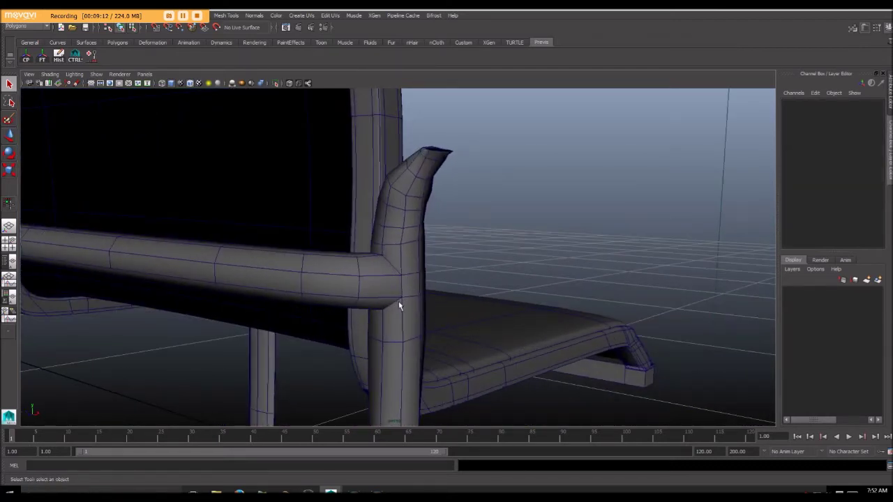
left_click_drag(400, 304, 394, 299, "alt")
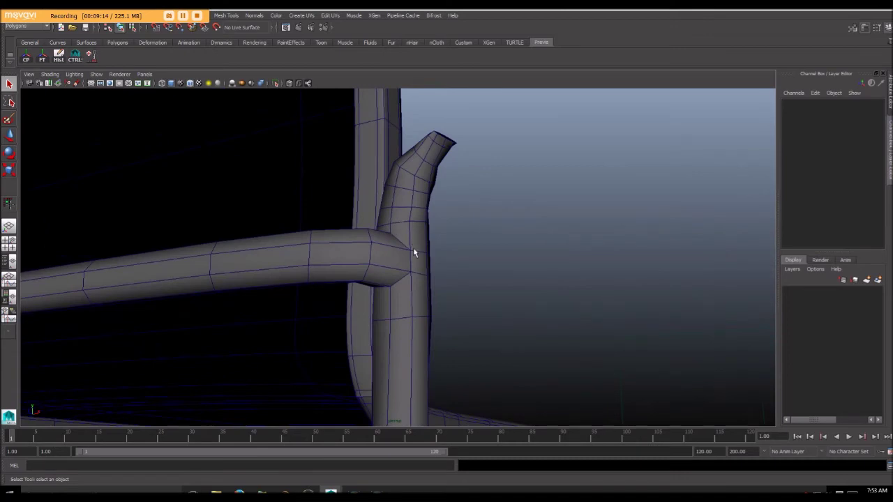
mouse_move(380, 298)
left_mouse_down("alt")
mouse_move(497, 284)
mouse_move(383, 304)
mouse_move(382, 285)
left_mouse_up("alt")
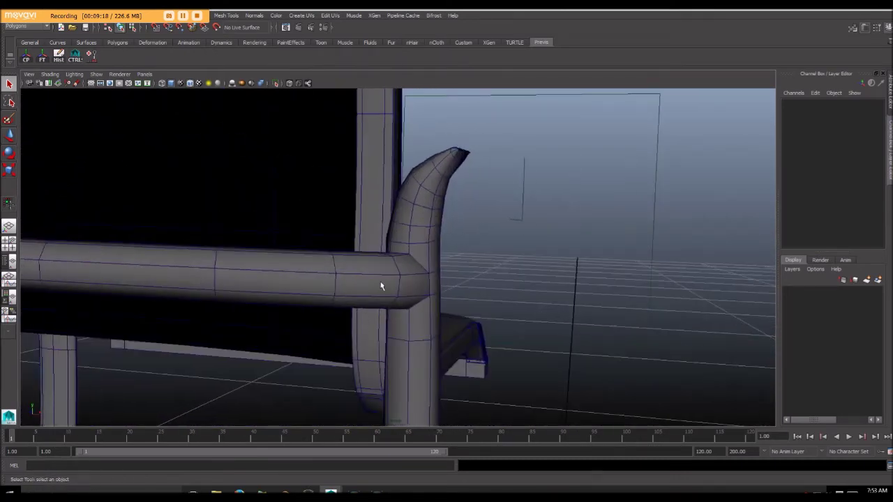
Examine where the back support meets the right rear leg, selecting both objects to compare their edges at the joint
left_click_drag(399, 314, 415, 289, "alt")
scroll(332, 320, "up", 5)
left_click(415, 288)
left_click(482, 248)
left_click(400, 304)
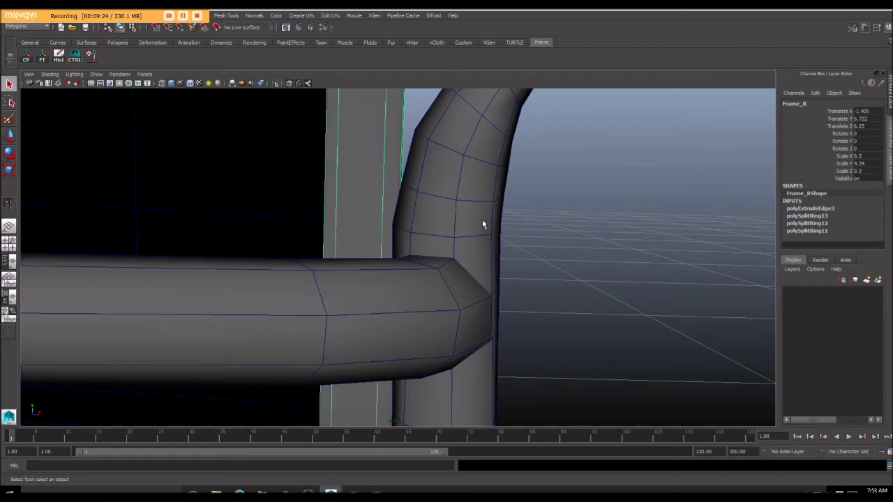
left_click(429, 294, "shift")
left_click_drag(504, 300, 467, 304, "alt")
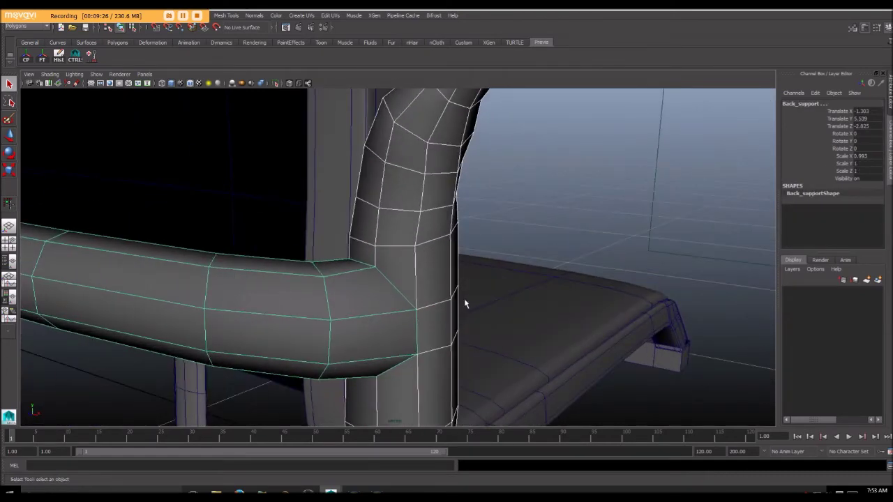
left_click_drag(406, 295, 309, 315, "alt")
scroll(309, 316, "up", 3)
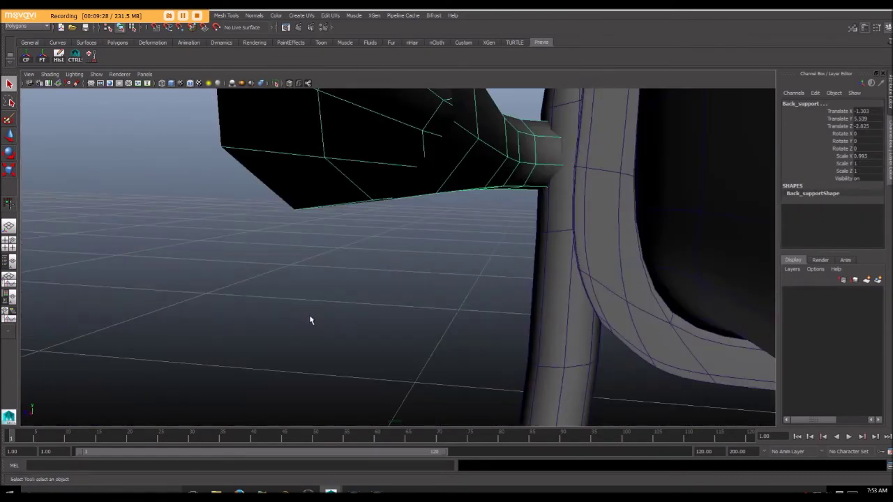
scroll(310, 316, "down", 2)
scroll(309, 316, "down", 5)
left_click_drag(352, 328, 395, 315, "alt")
left_click(551, 230)
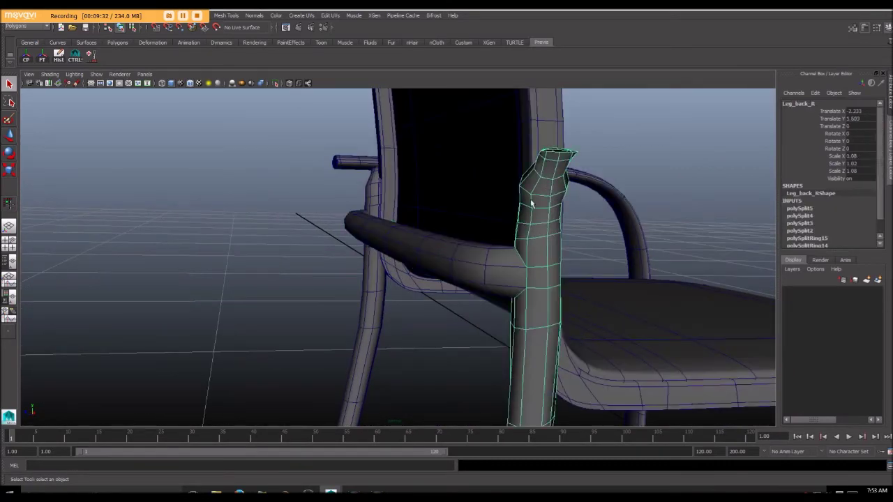
Inspect the right rear leg's new edges and the back support's open end from the side and inside
left_click_drag(511, 262, 403, 274, "alt")
scroll(425, 273, "up", 2)
scroll(424, 274, "down", 1)
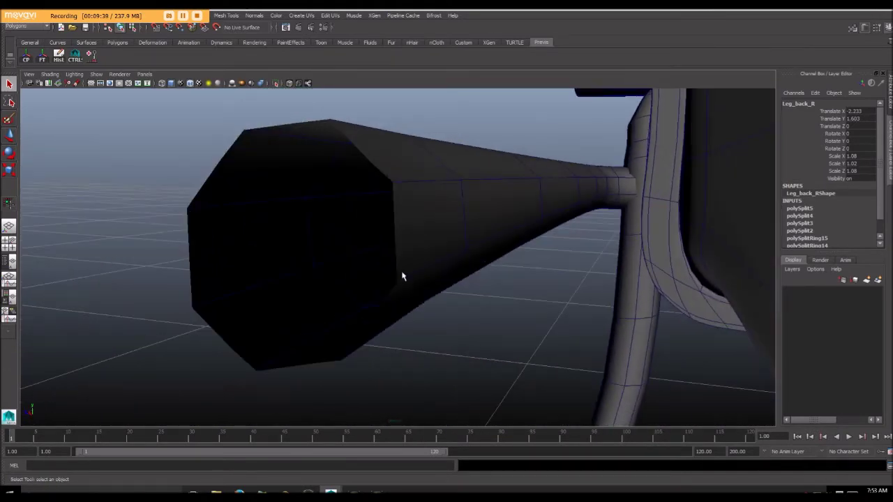
scroll(402, 275, "down", 3)
scroll(402, 276, "up", 3)
scroll(403, 275, "down", 4)
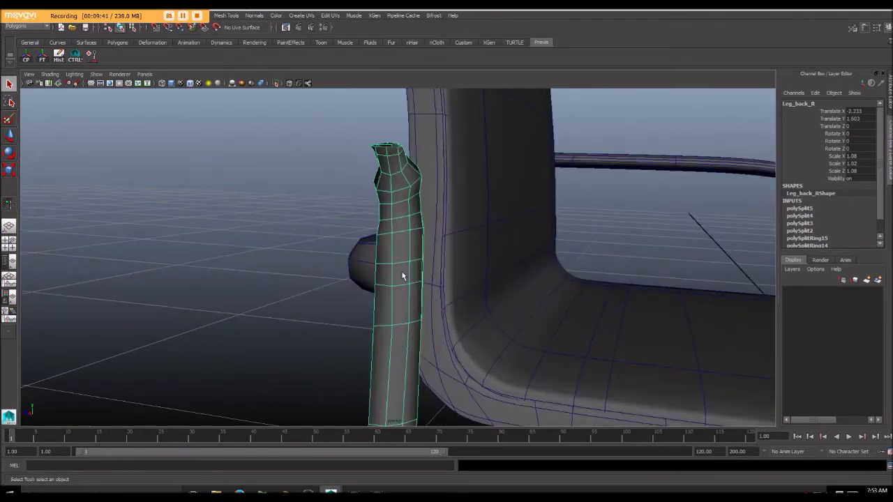
mouse_move(402, 275)
left_mouse_down("alt")
mouse_move(499, 282)
mouse_move(423, 273)
mouse_move(408, 235)
mouse_move(496, 233)
mouse_move(456, 221)
mouse_move(411, 264)
left_mouse_up("alt")
scroll(498, 283, "down", 2)
Lower the back support to Translate Y 5.332, undoing the small extra downward move
left_click(418, 265)
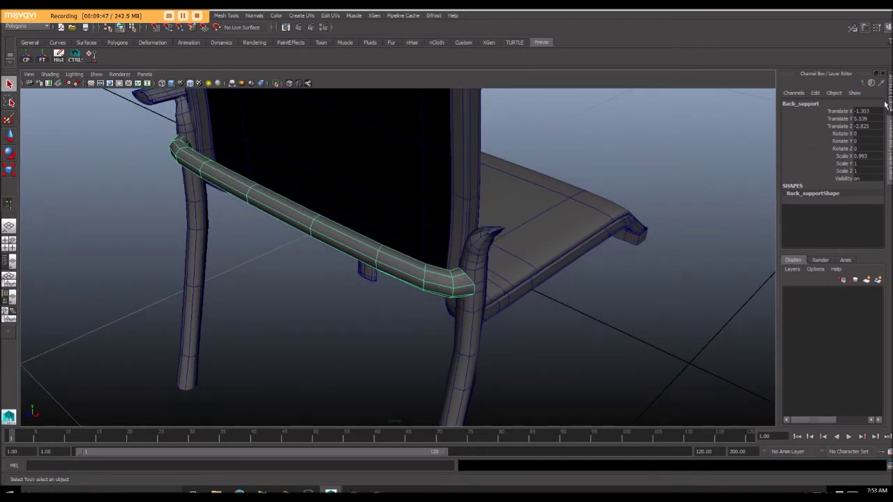
left_click_drag(369, 234, 364, 230, "alt")
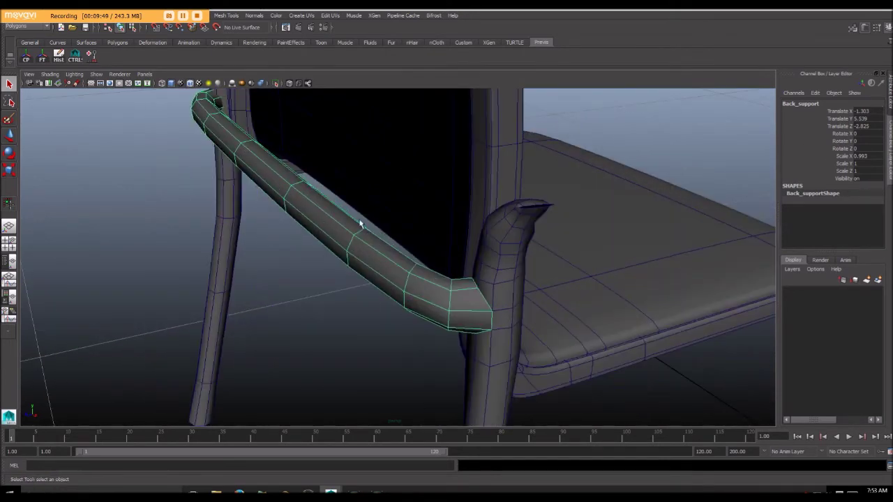
key("w")
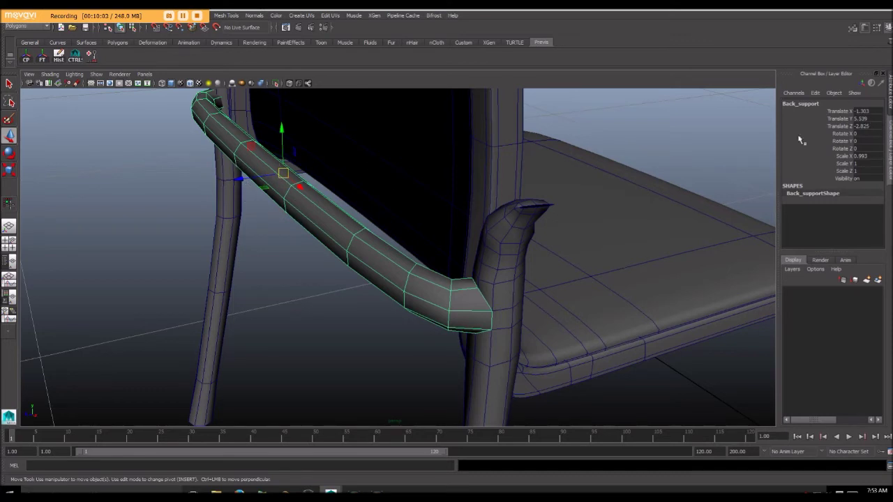
left_click_drag(282, 131, 280, 156)
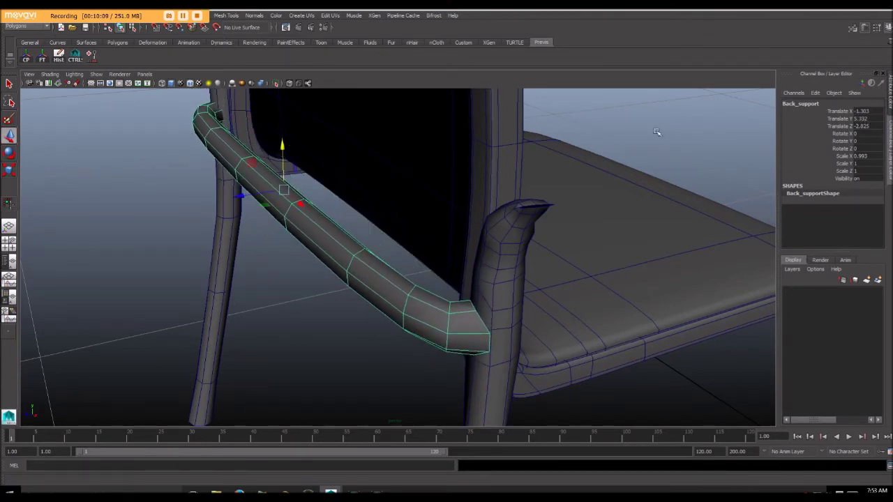
left_click_drag(283, 145, 285, 164)
key("ctrl+z")
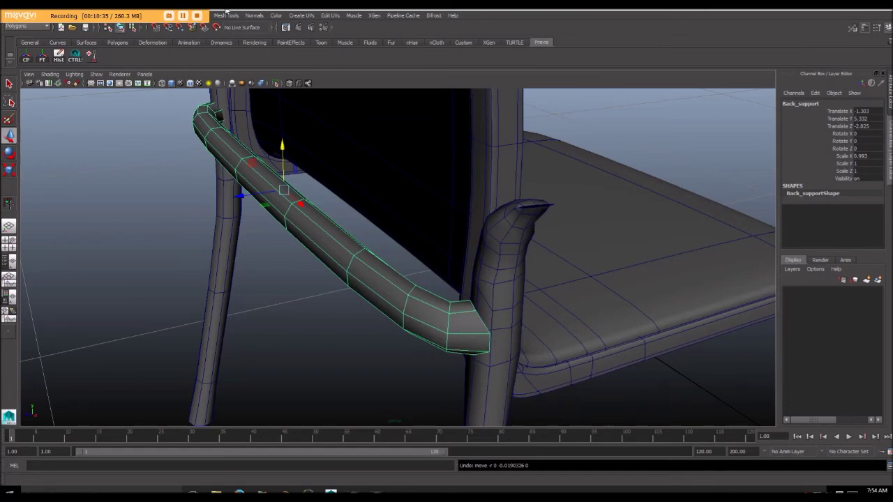
Freeze the back support's transformations
left_click_drag(598, 10, 672, 42)
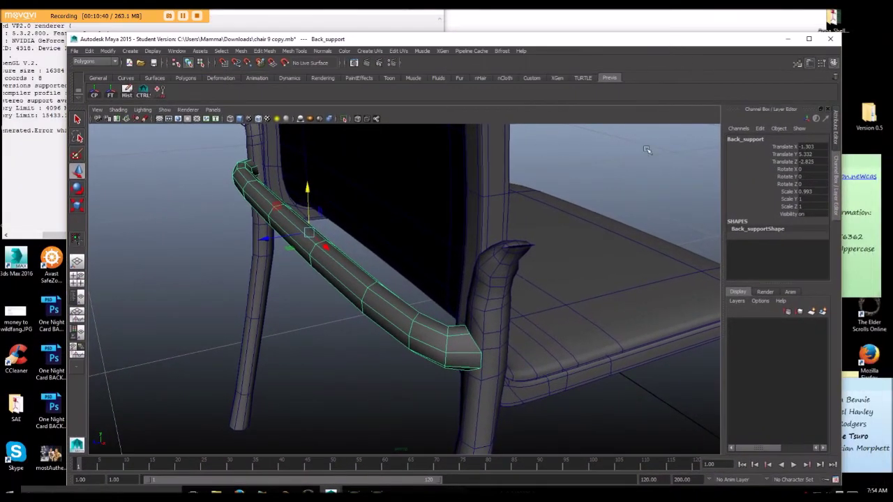
left_click(179, 51)
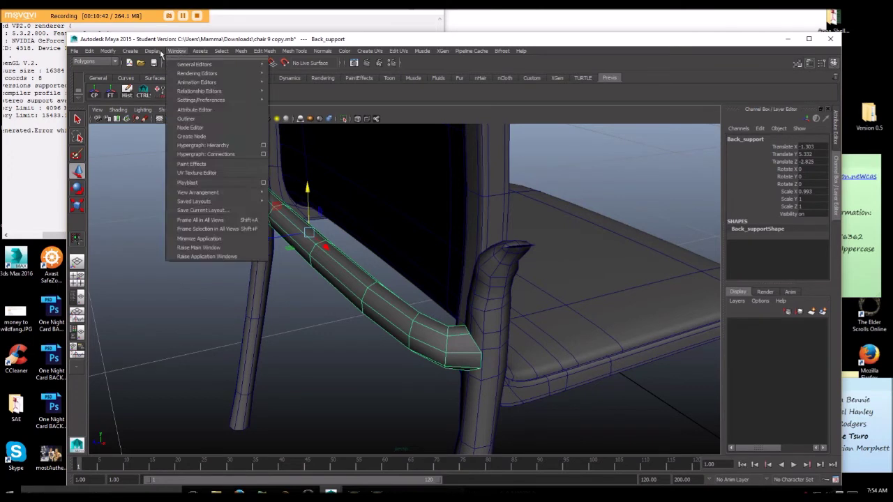
mouse_move(105, 54)
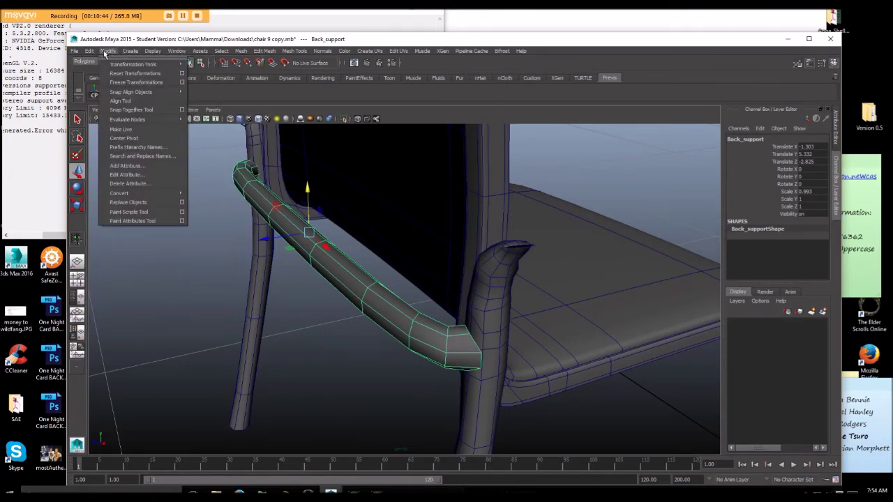
left_click(136, 82)
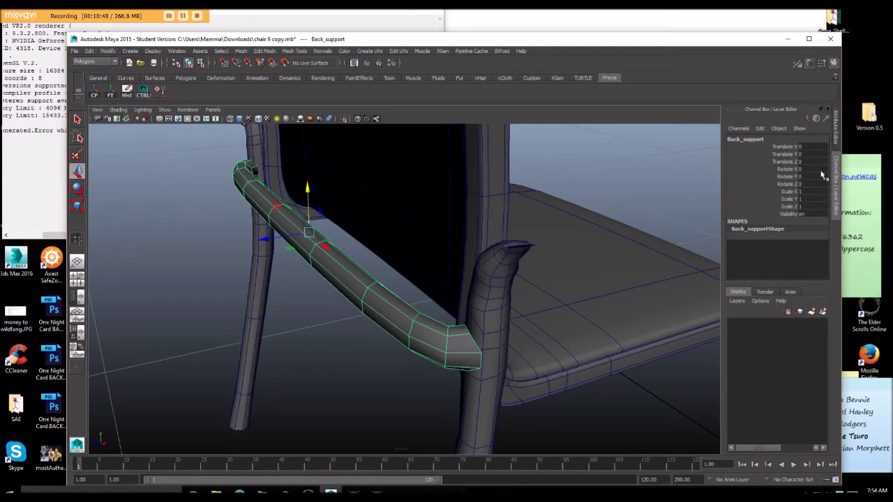
left_click(808, 38)
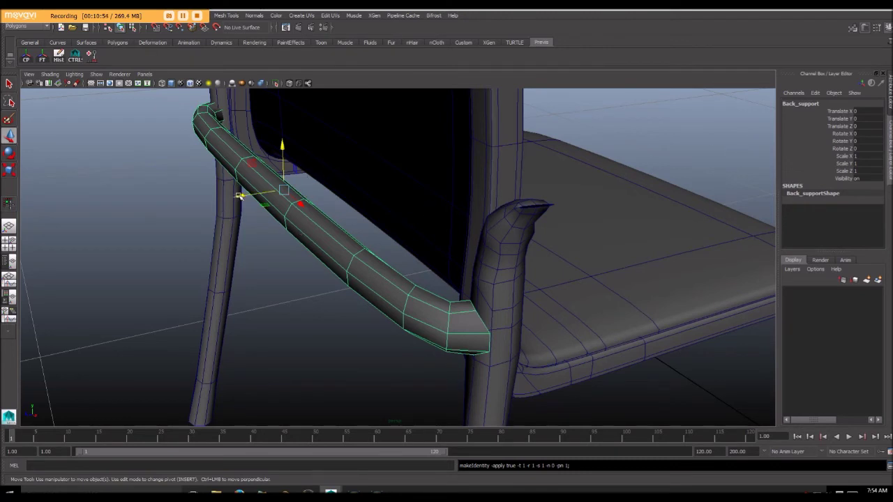
Move the back support away from the chair along Z and return it by setting Translate Z to 0
left_click_drag(240, 195, 71, 221)
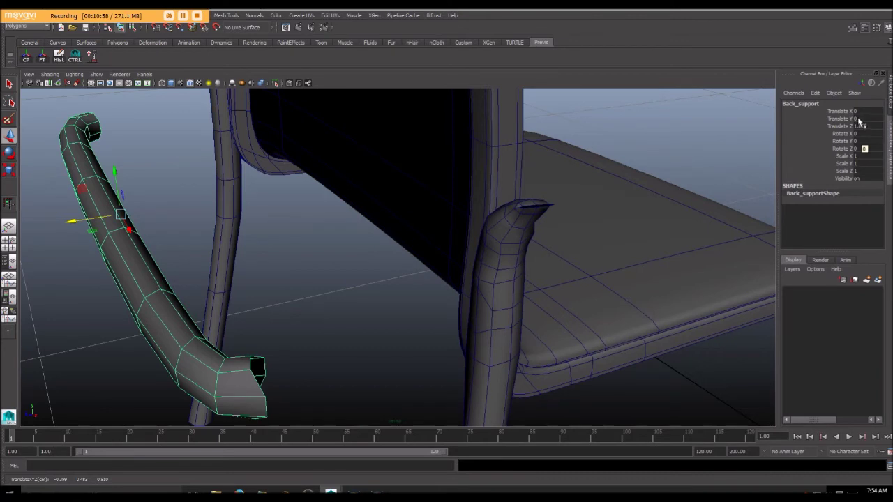
double_click(862, 126)
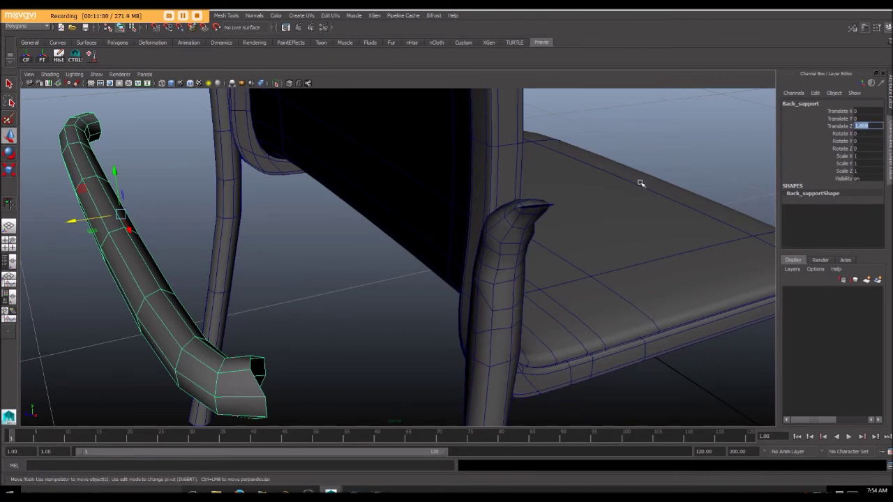
type("0")
key("Return")
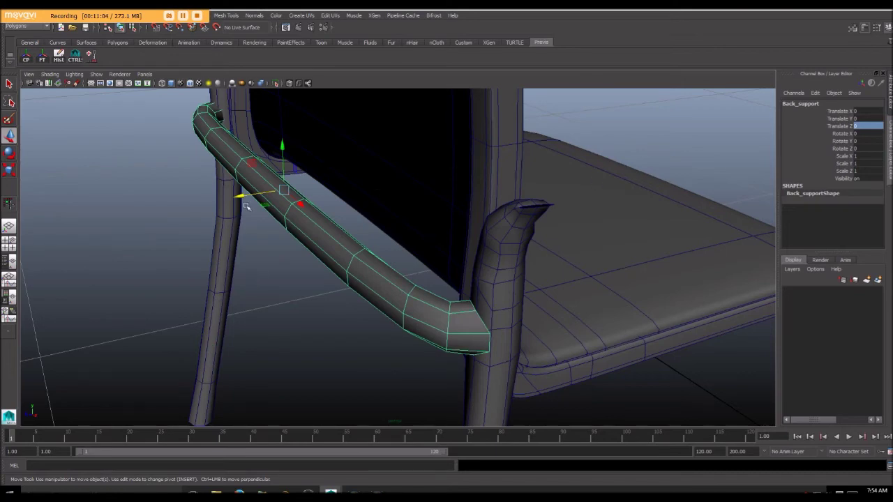
Move the back support clear to Translate Z 1.382 and delete the right rear leg's faces inside the cut outline of the joint
left_click_drag(244, 197, 116, 220)
left_click_drag(210, 252, 414, 221, "alt")
right_click_drag(413, 222, 411, 240)
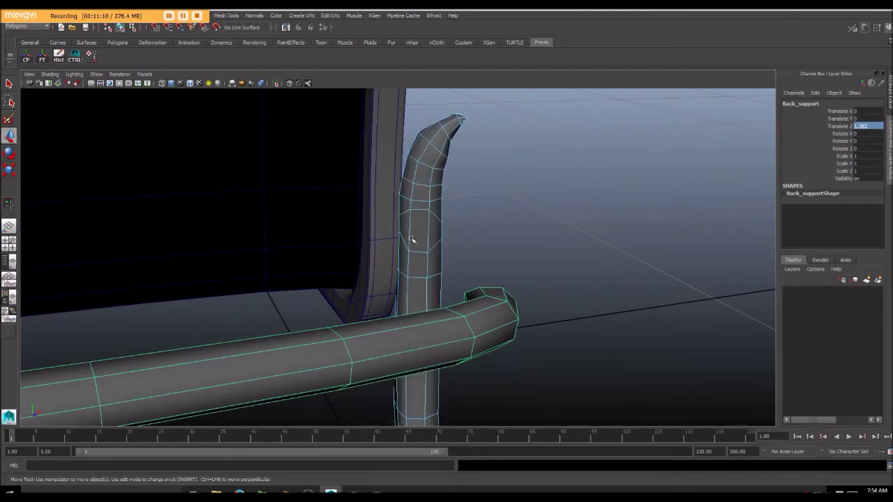
left_click(406, 228)
left_click(424, 230, "shift")
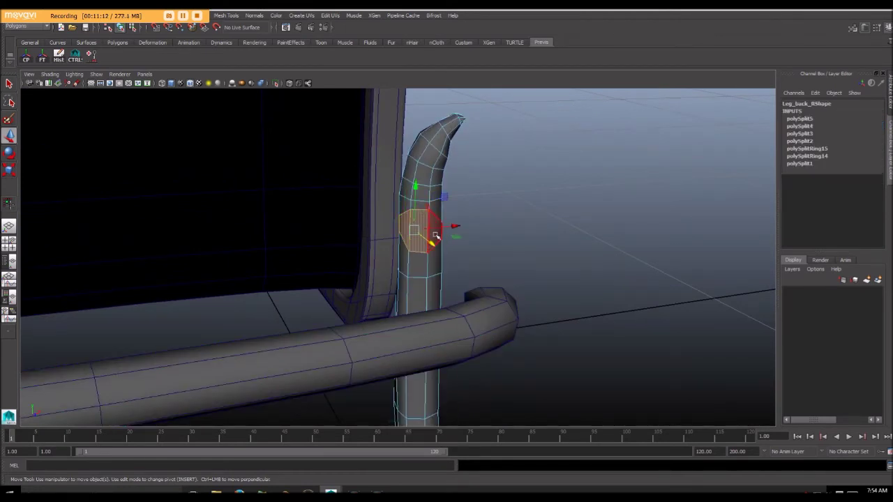
left_click(435, 236, "shift")
key("Delete")
left_click_drag(396, 198, 359, 339, "alt")
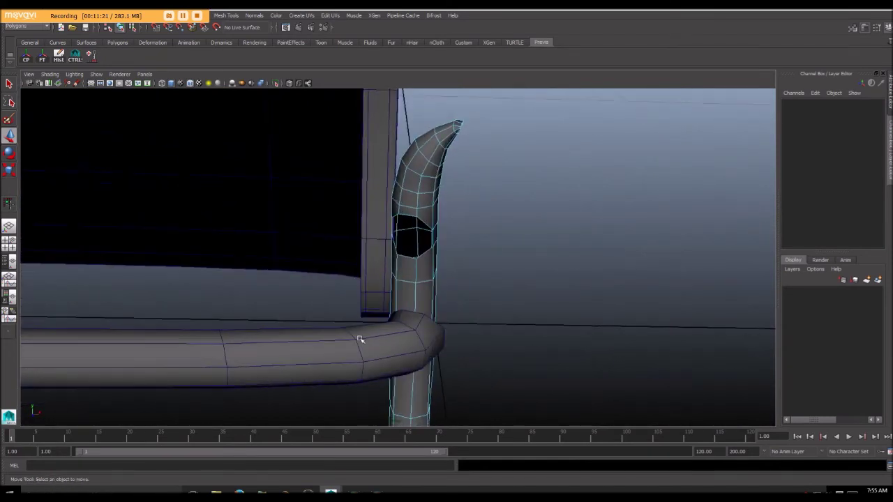
Return the leg to object mode and set the back support's Translate Z to 0
left_click(410, 328)
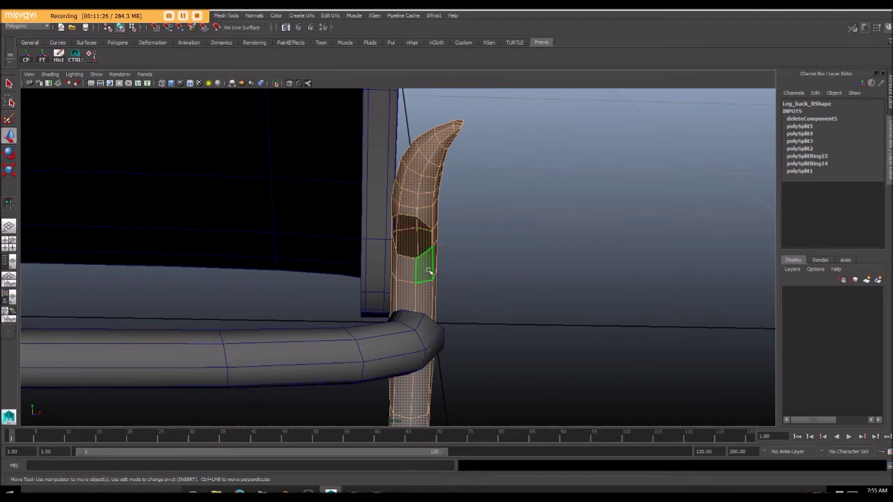
left_click(354, 381)
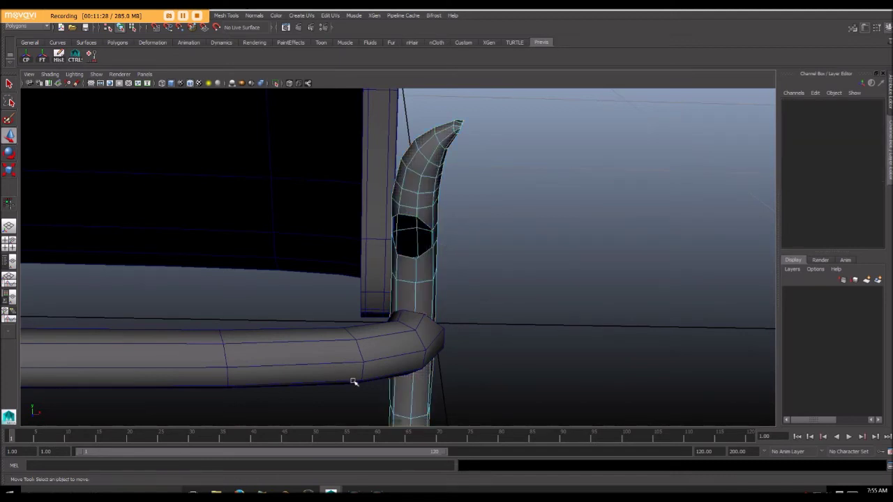
right_click_drag(312, 355, 309, 311)
right_click_drag(410, 272, 448, 261)
left_click(374, 328)
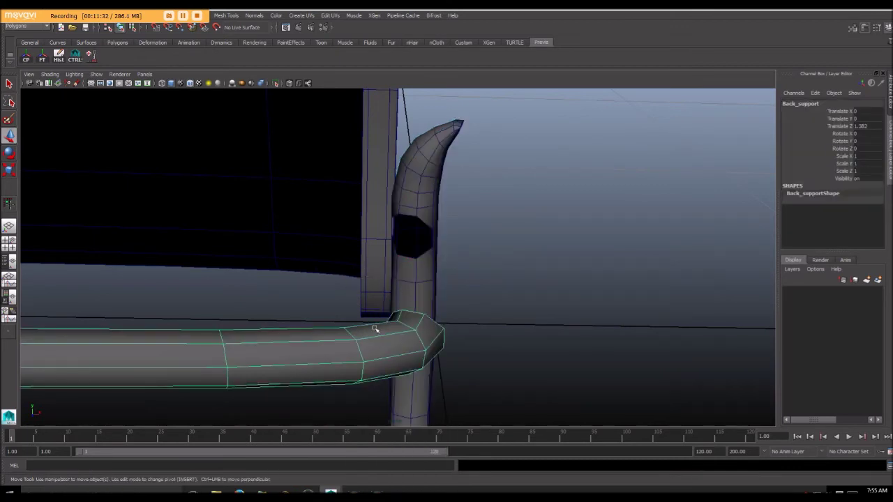
left_click_drag(383, 228, 404, 225, "alt")
left_click(874, 126)
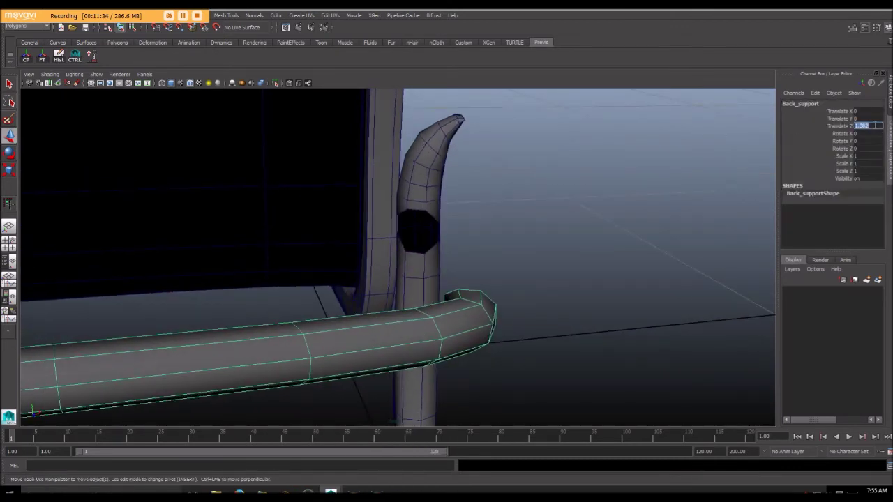
type("0")
key("Return")
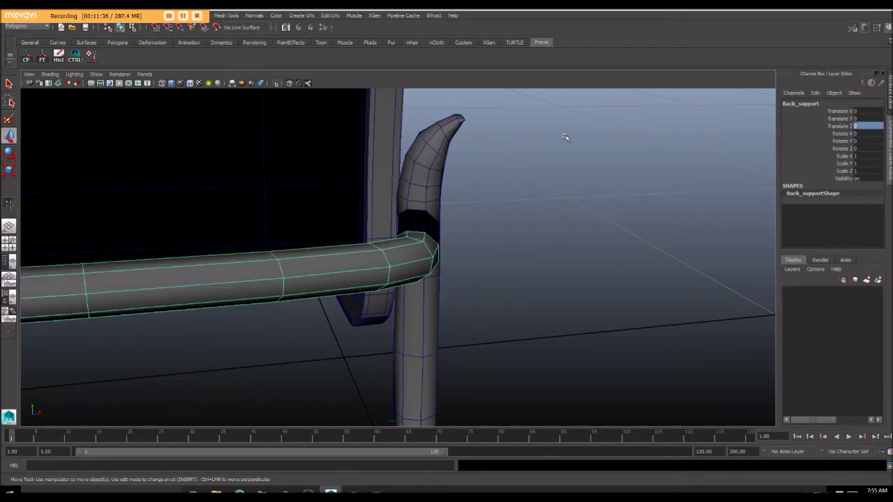
Raise the back support to Translate Y 0.208 so its end meets the leg's opening, and freeze its transformations
left_click_drag(565, 137, 398, 223, "alt")
left_click_drag(140, 174, 135, 153)
scroll(332, 212, "up", 5)
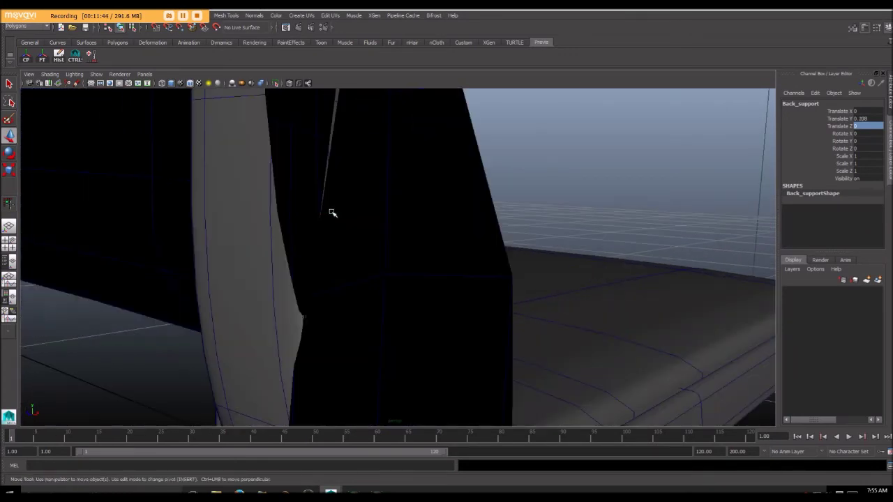
left_click_drag(332, 212, 168, 173, "alt")
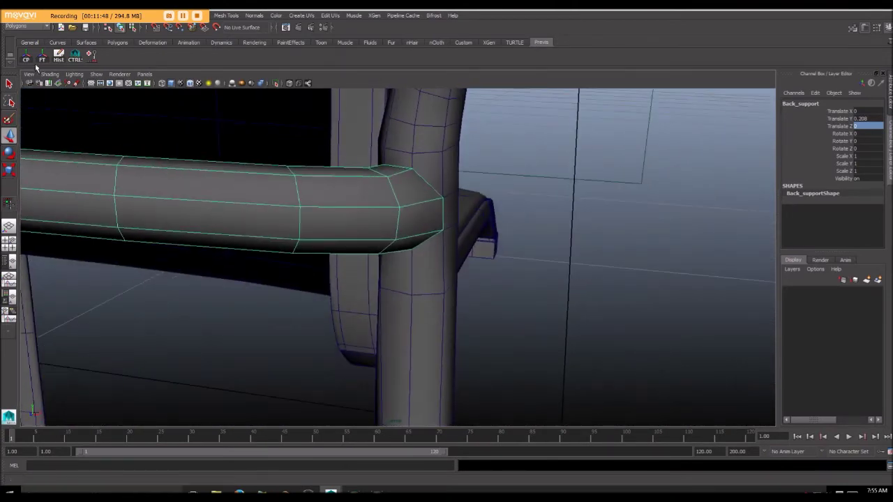
Examine the transform values and construction history of the right rear leg and the back support around their joint
left_click_drag(472, 123, 415, 132, "alt")
left_click(414, 132)
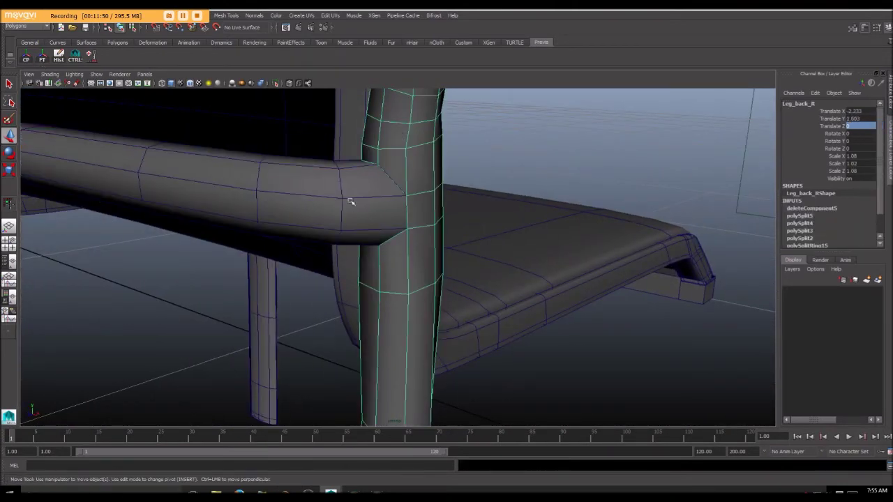
left_click_drag(402, 179, 339, 168, "alt")
left_click(340, 170)
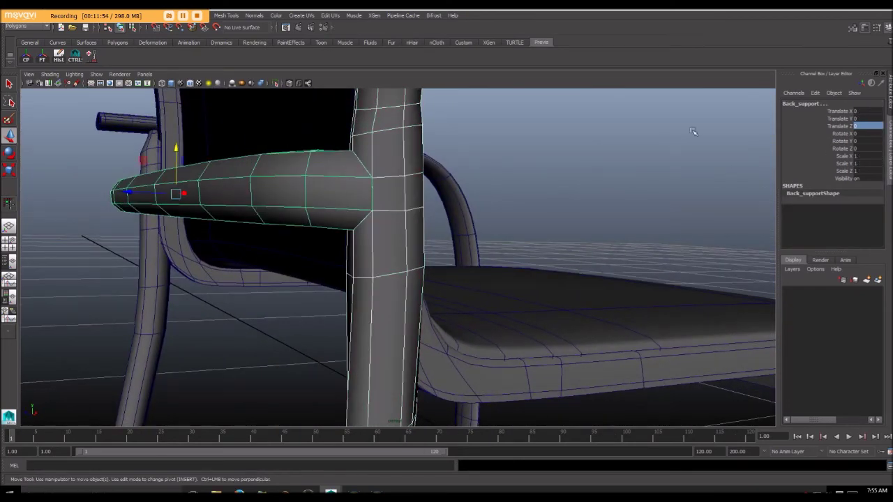
left_click(384, 117)
left_click(310, 201)
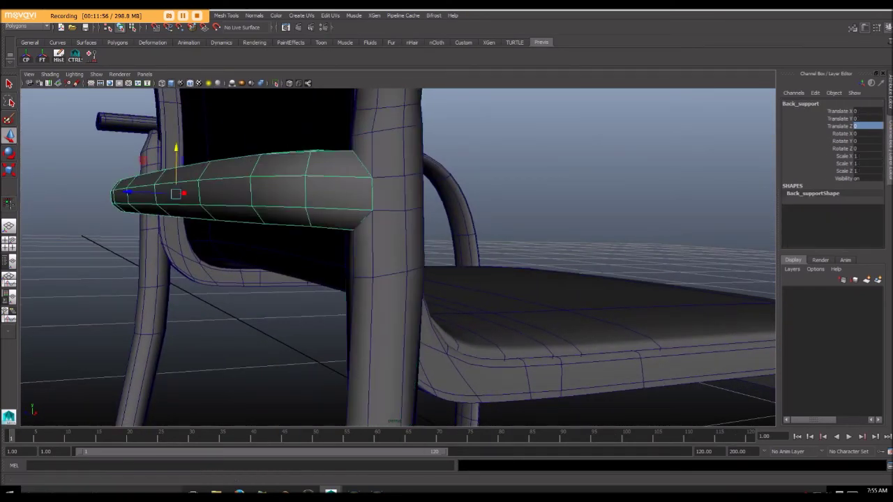
left_click(394, 185)
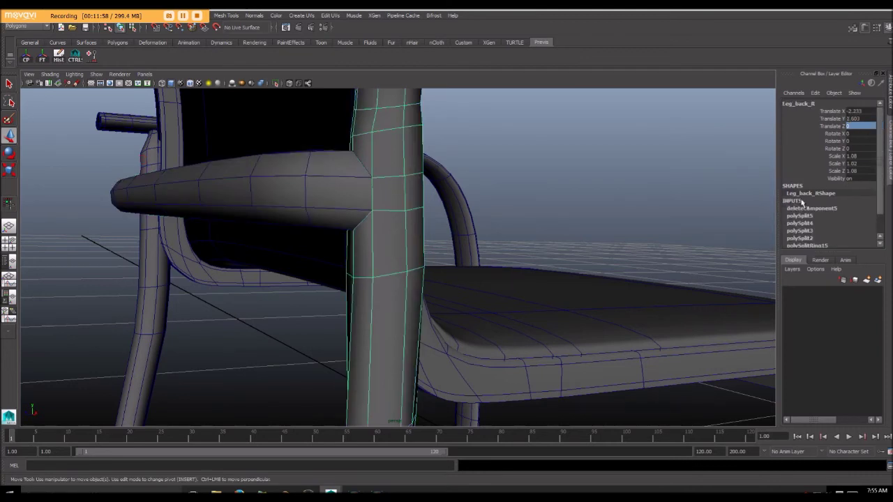
scroll(805, 202, "down", 2)
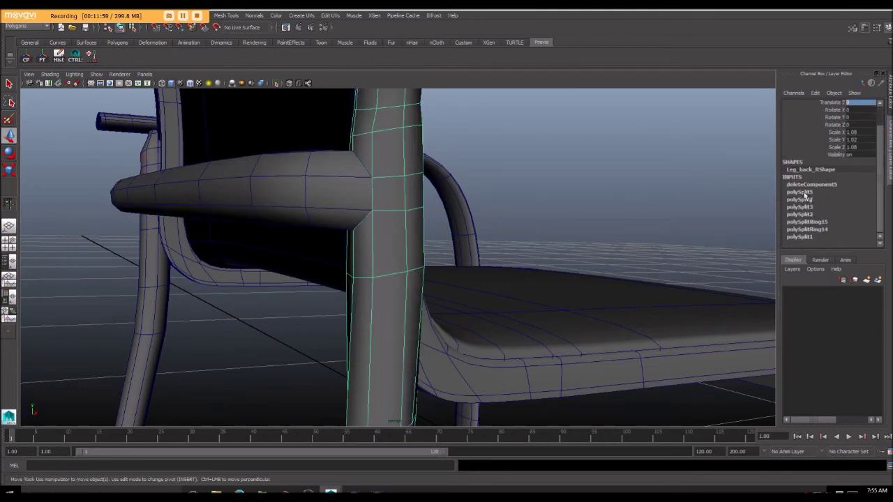
Delete the construction history of the right rear leg and the back support together and freeze their transformations
left_click(335, 211)
left_click(394, 132, "shift")
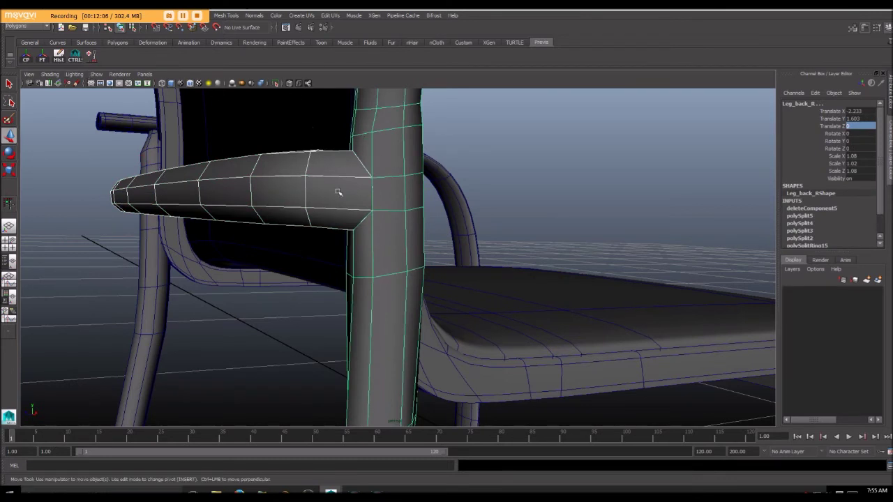
left_click(57, 56)
left_click(44, 54)
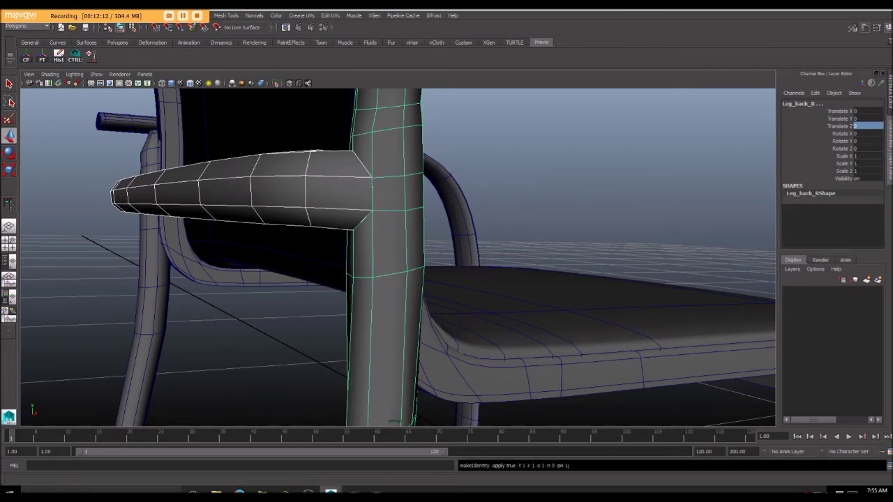
With only the right rear leg selected, look up the command for deleting construction history by type
left_click_drag(354, 4, 408, 24)
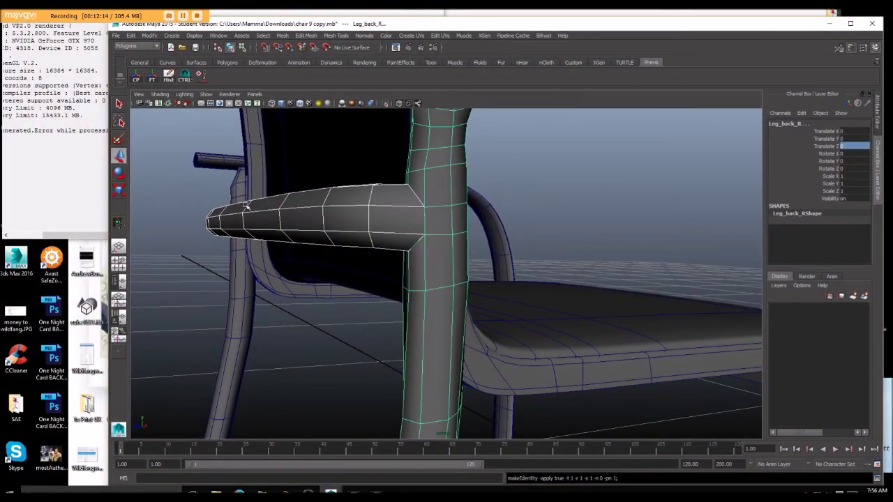
left_click(411, 177)
left_click(131, 35)
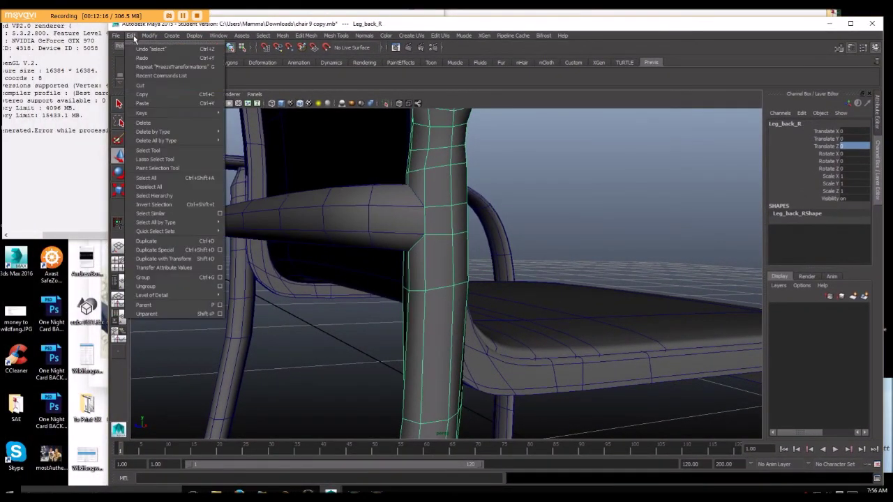
mouse_move(129, 132)
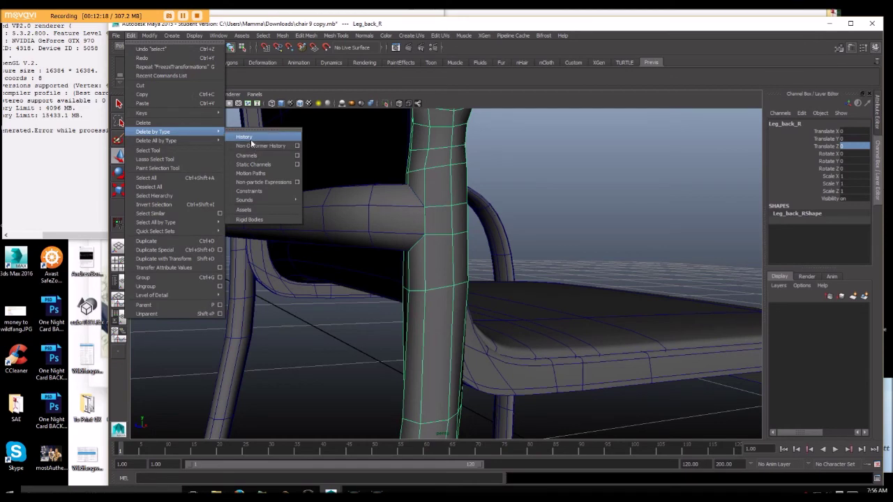
left_click(850, 25)
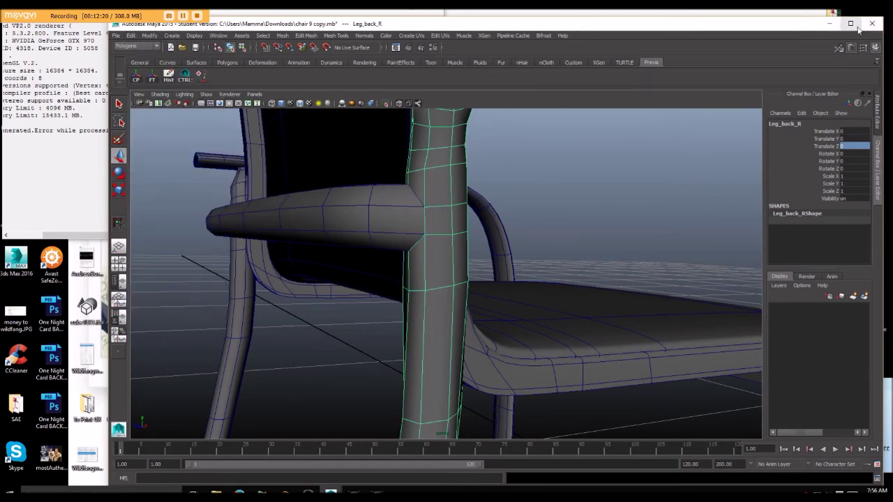
left_click(852, 25)
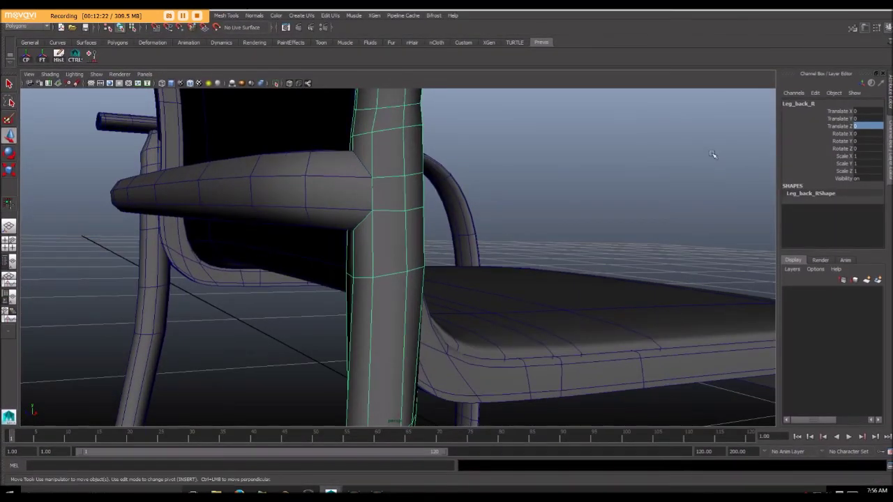
Combine the back support and the right rear leg into one mesh
left_click(323, 195)
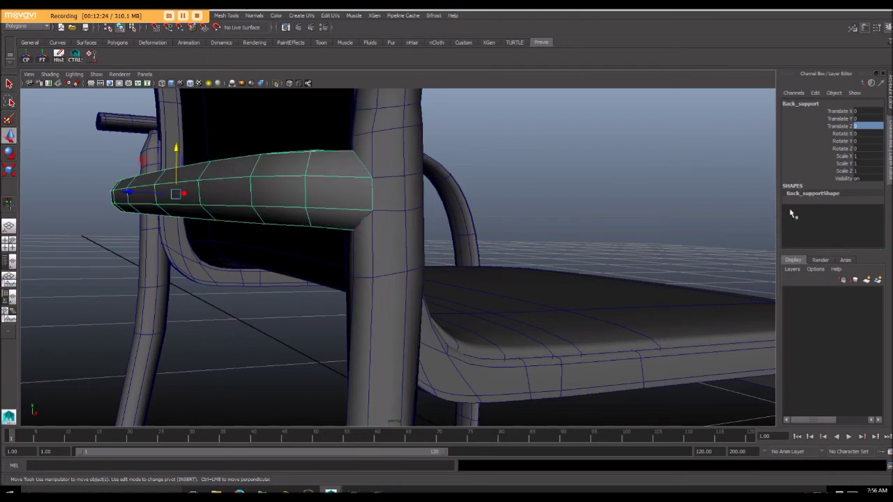
left_click(376, 182)
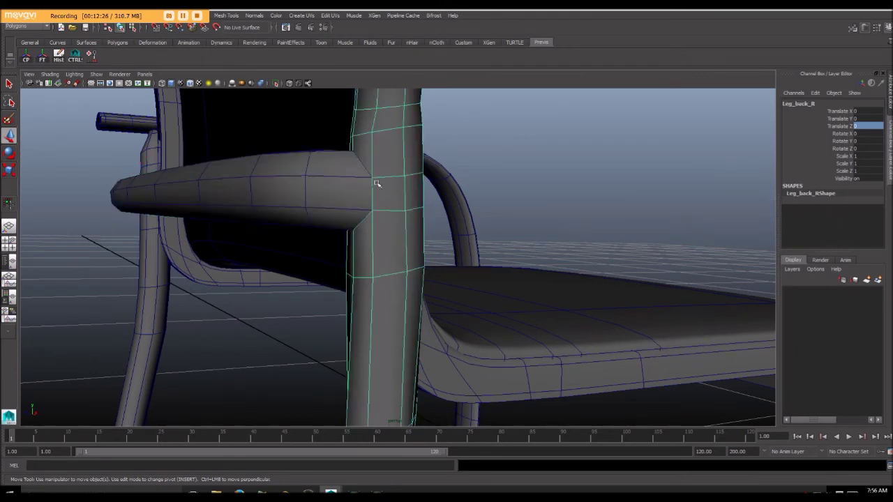
left_click(298, 173)
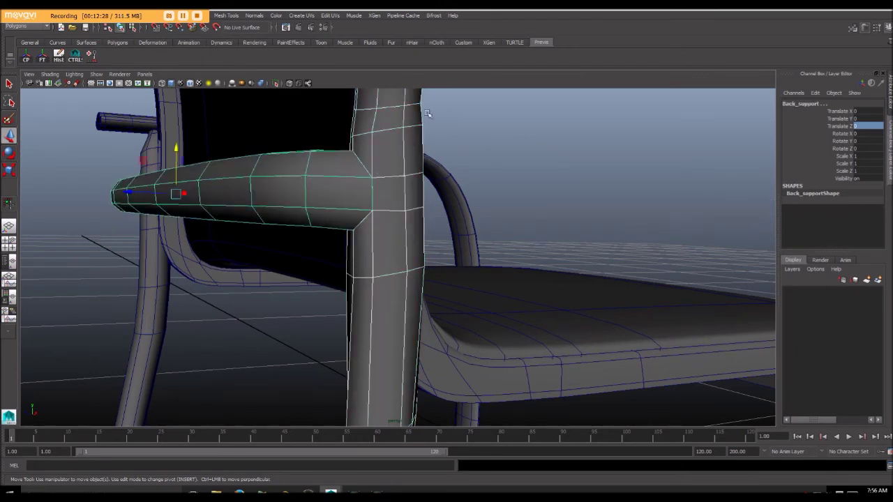
left_click_drag(273, 7, 360, 21)
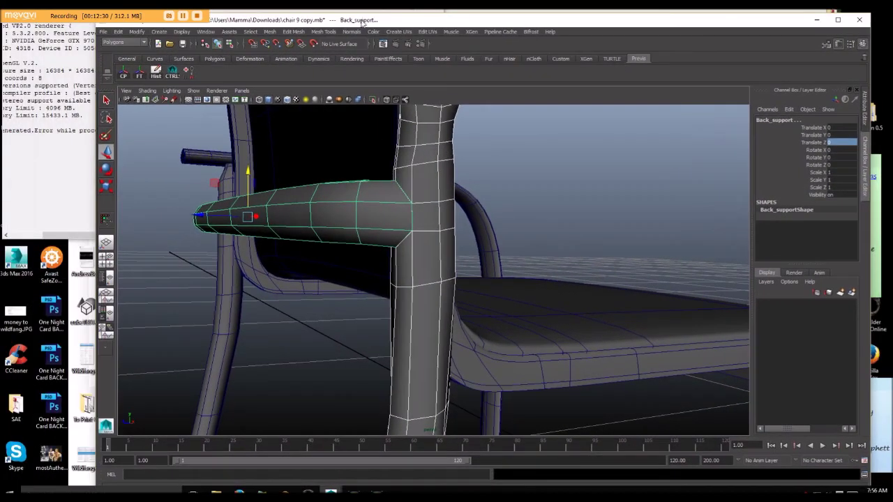
left_click(271, 32)
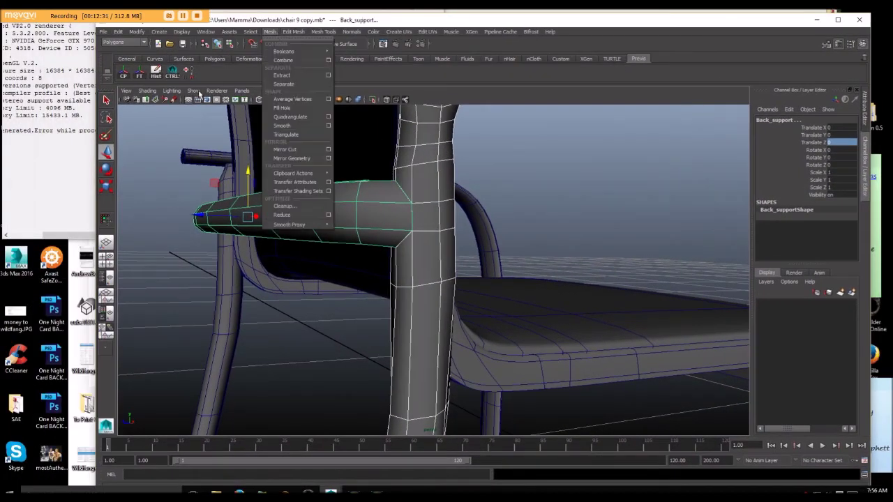
left_click(289, 60)
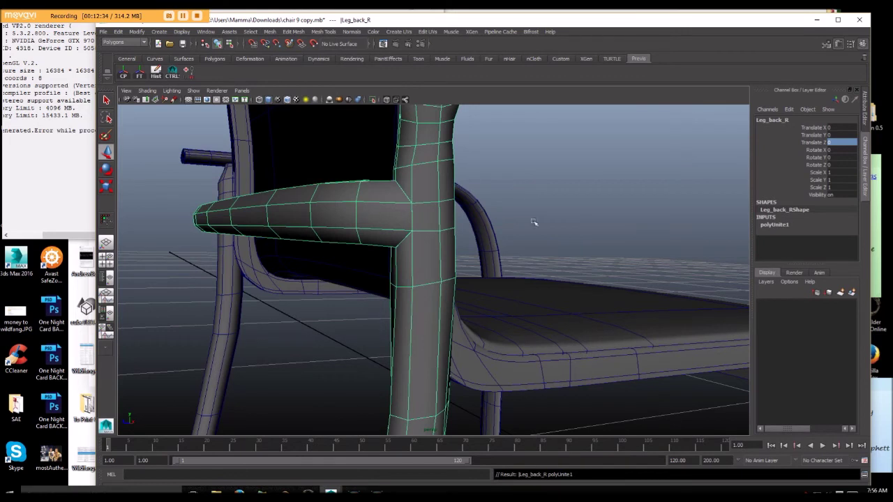
Raise the combined mesh to Translate Y 0.034 to test that both parts move together, and undo the move
left_click(417, 210)
left_click(621, 147)
left_click(374, 215)
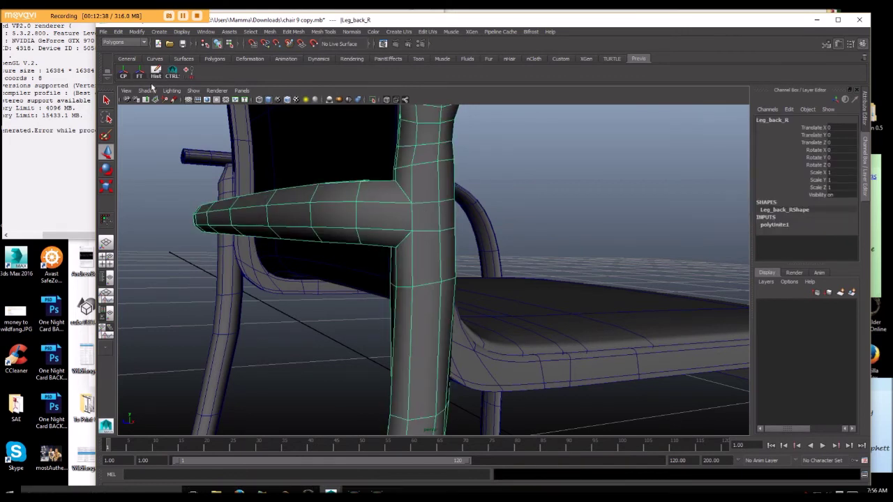
key("w")
left_click_drag(249, 376, 268, 352)
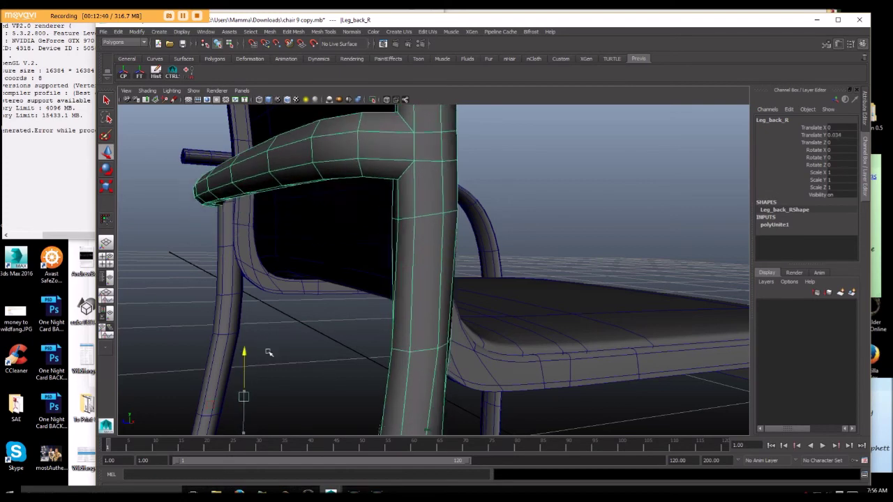
key("ctrl+z")
Switch the combined leg and back support mesh to vertex editing at the joint
left_click_drag(535, 207, 565, 218, "alt")
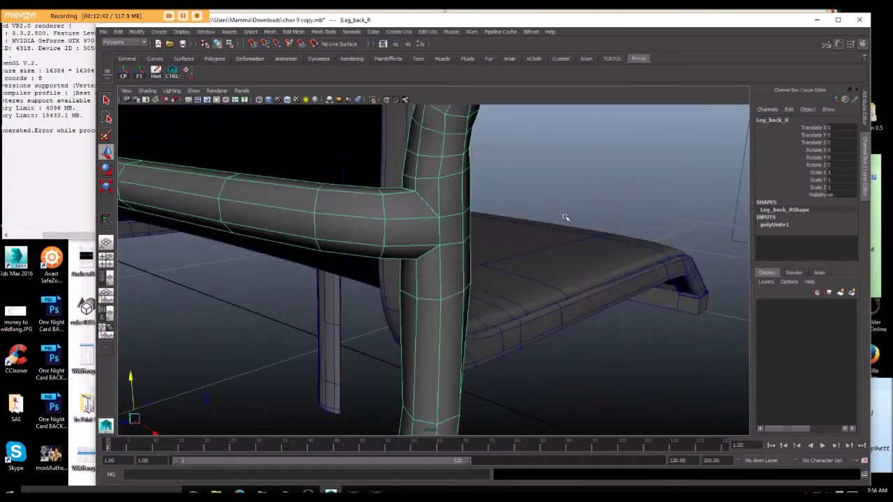
left_click_drag(265, 154, 228, 176, "alt")
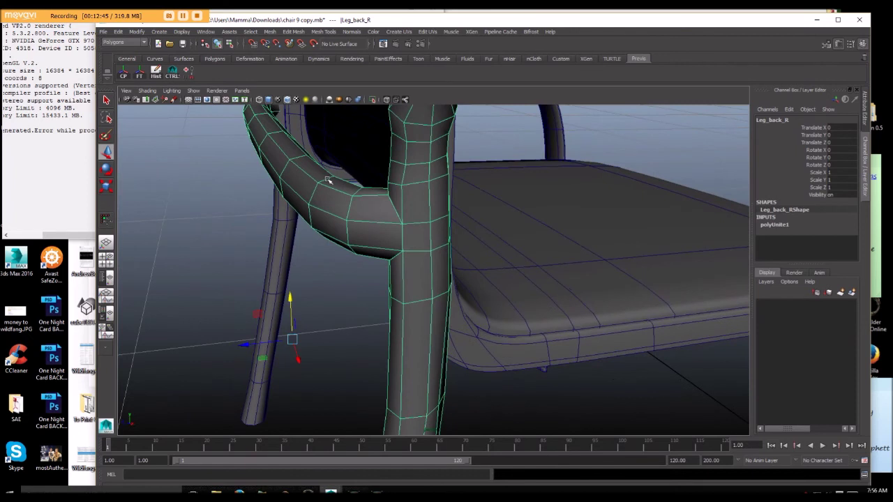
right_click_drag(398, 217, 359, 218)
Pull a support vertex away from the leg at the joint to test whether it is attached, and undo the move
left_click(400, 225)
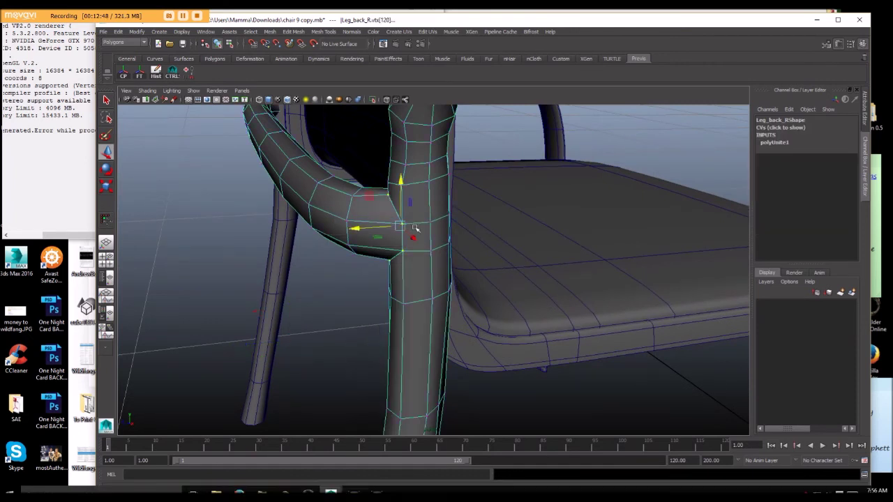
left_click(443, 214)
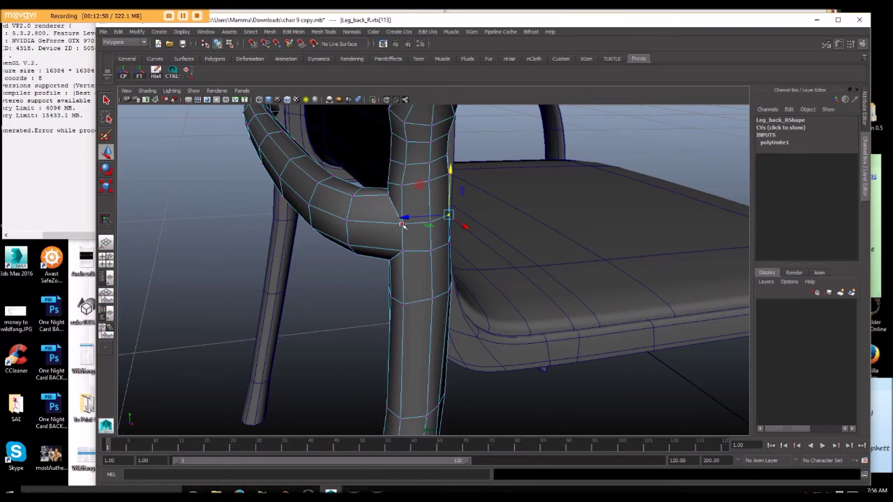
left_click(400, 224)
left_click_drag(357, 228, 336, 228)
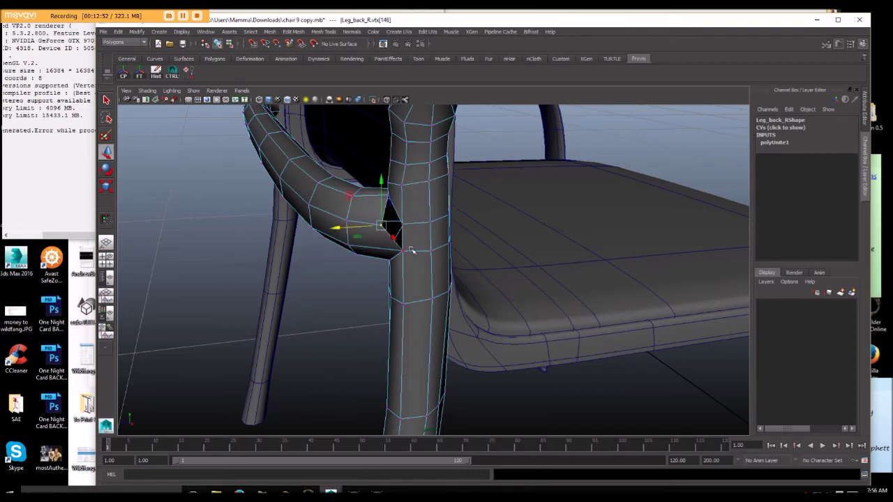
left_click(372, 194)
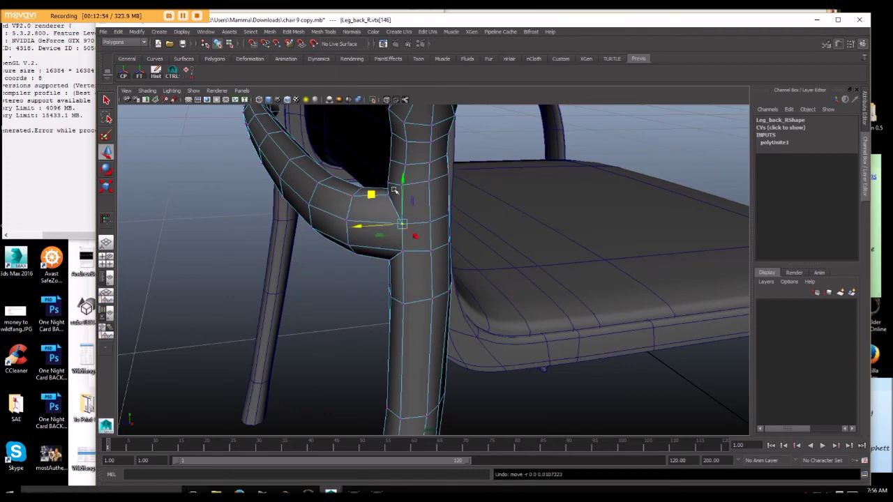
Select the vertices around the joint between back support and right rear leg, and open the Merge Vertices options
key("f")
scroll(400, 197, "down", 5)
left_click_drag(389, 196, 366, 188, "alt")
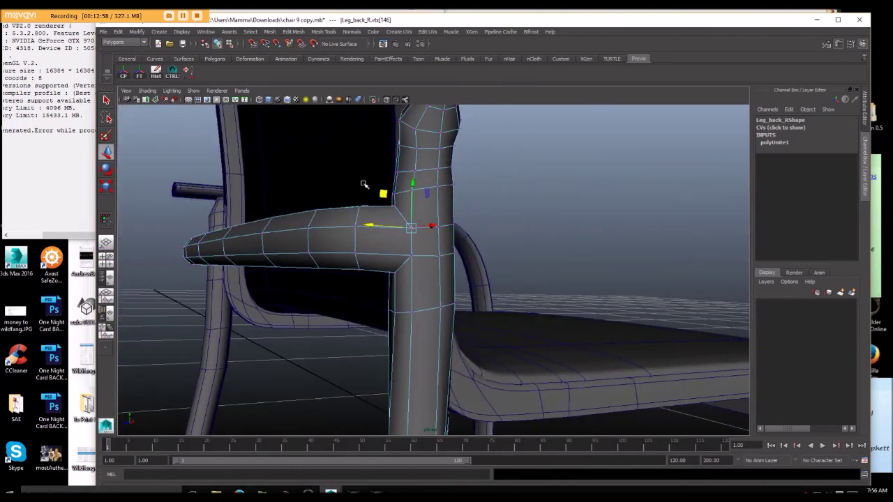
left_click_drag(337, 159, 434, 296)
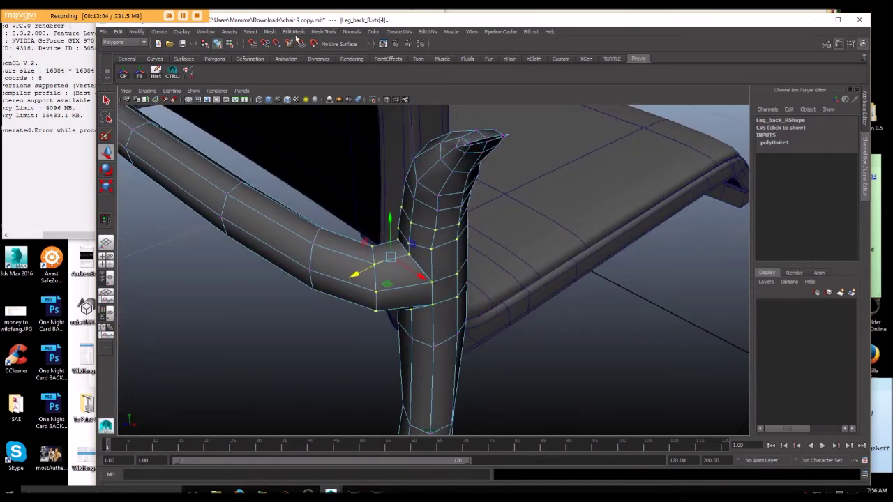
left_click(292, 32)
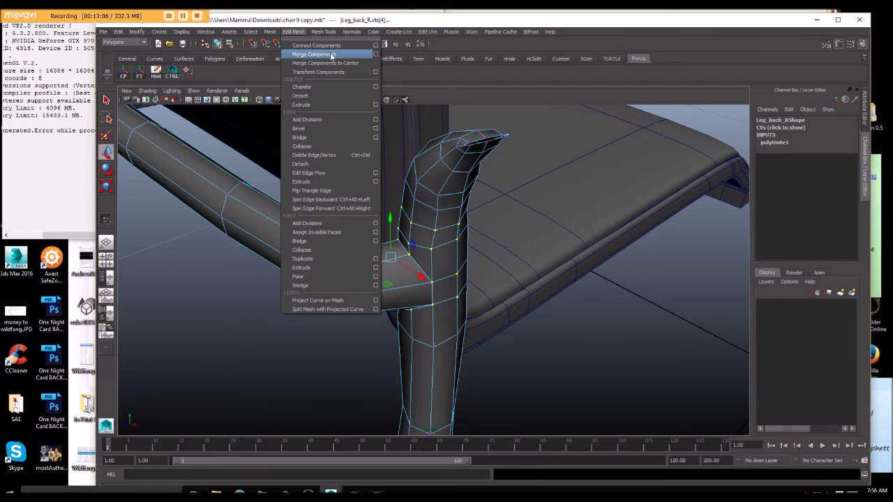
left_click(376, 54)
left_click_drag(618, 87, 661, 77)
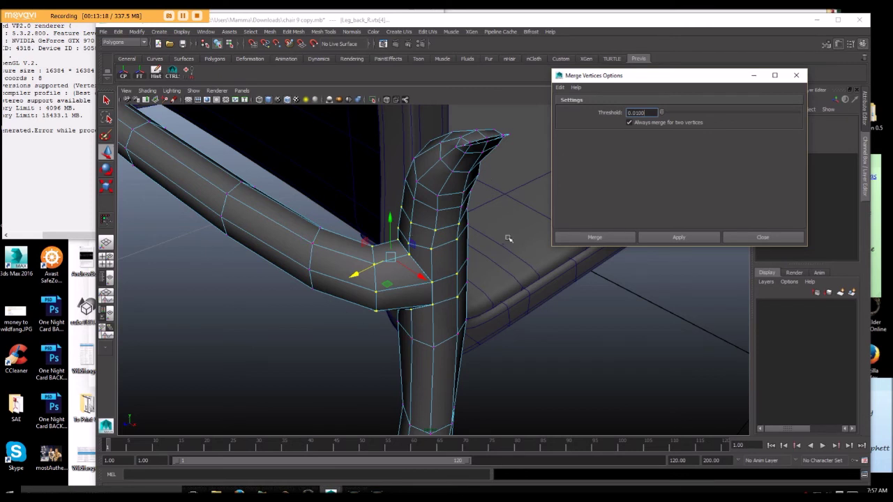
Try merging the selected joint vertices with a threshold of 10, and undo the merge
left_click_drag(649, 111, 351, 124)
type("10")
left_click(669, 237)
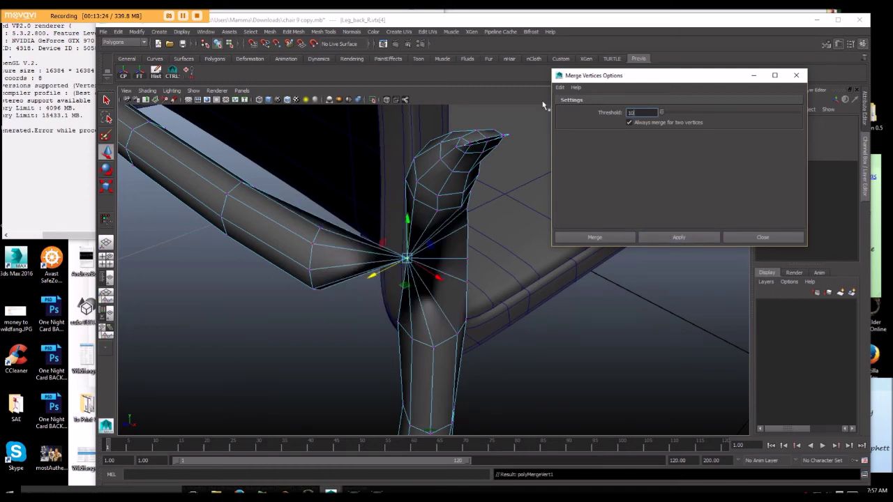
left_click(452, 106)
key("ctrl+z")
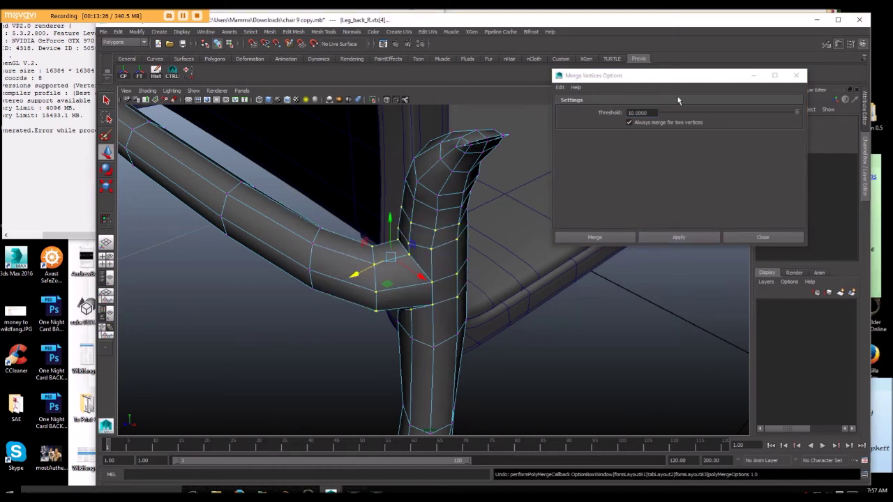
Merge the selected joint vertices with a threshold of 0.012, and undo the merge
left_click(652, 111)
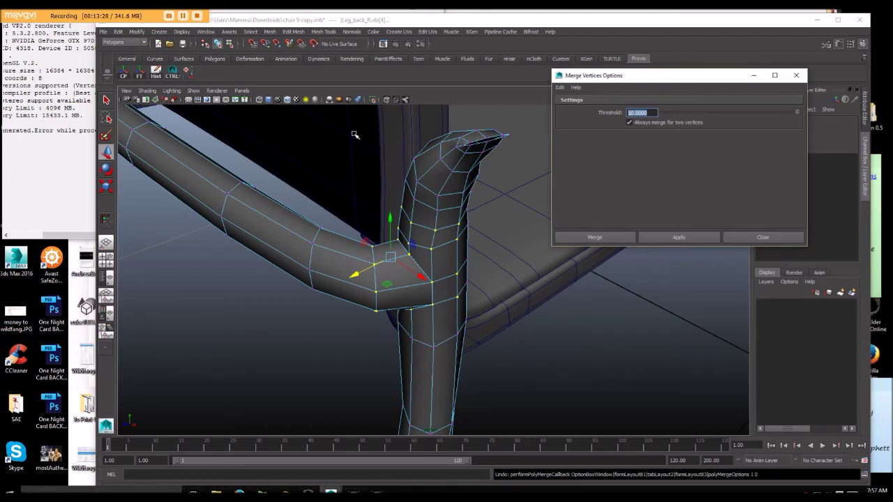
type(".01")
left_click(656, 237)
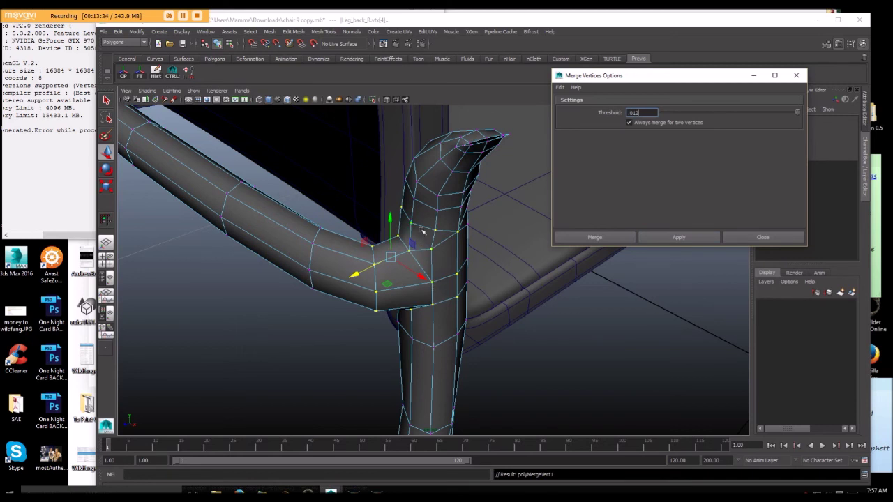
key("ctrl+z")
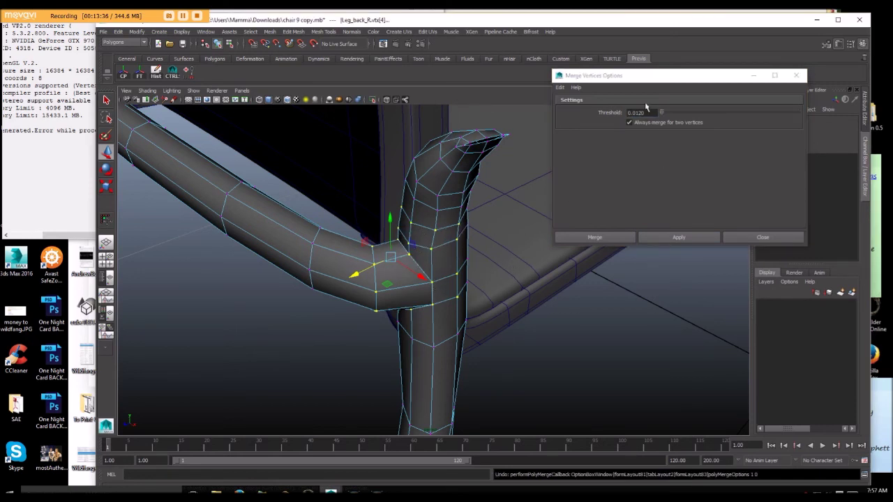
Merge the selected vertices at the joint between back support and right rear leg with a threshold of 0.001
left_click(642, 113)
left_click_drag(637, 112, 679, 118)
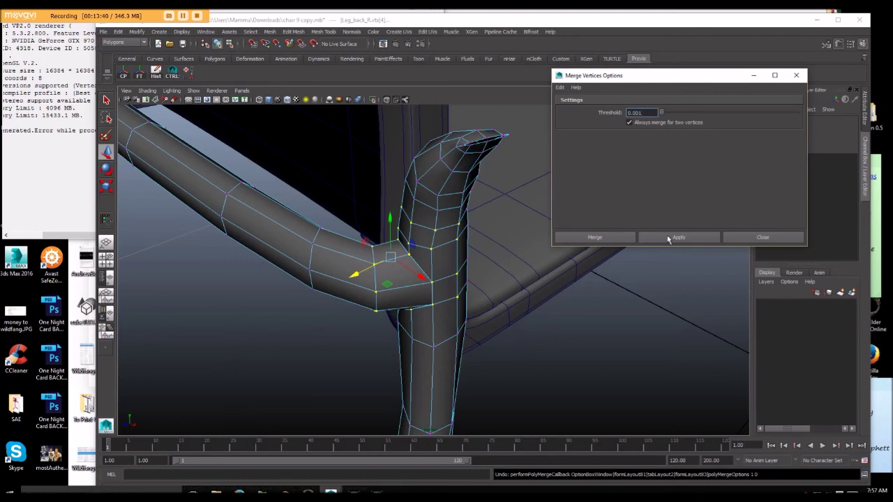
left_click(666, 241)
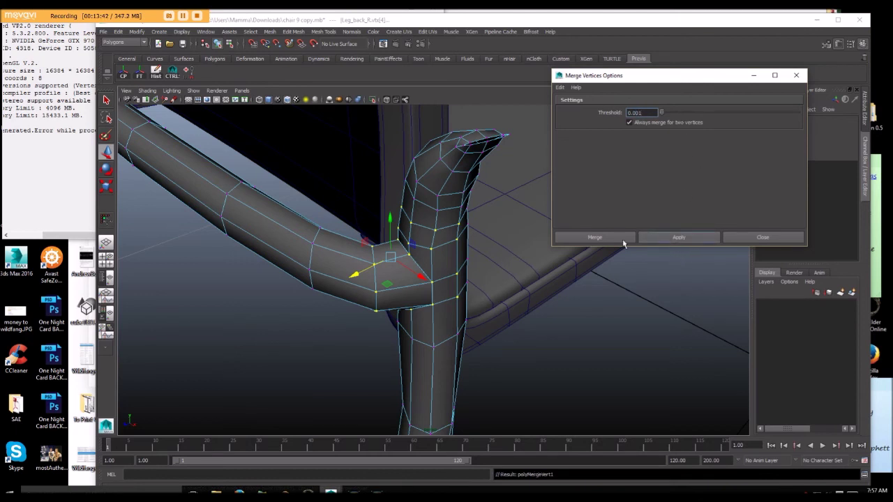
left_click_drag(424, 257, 412, 247, "alt")
scroll(412, 246, "up", 4)
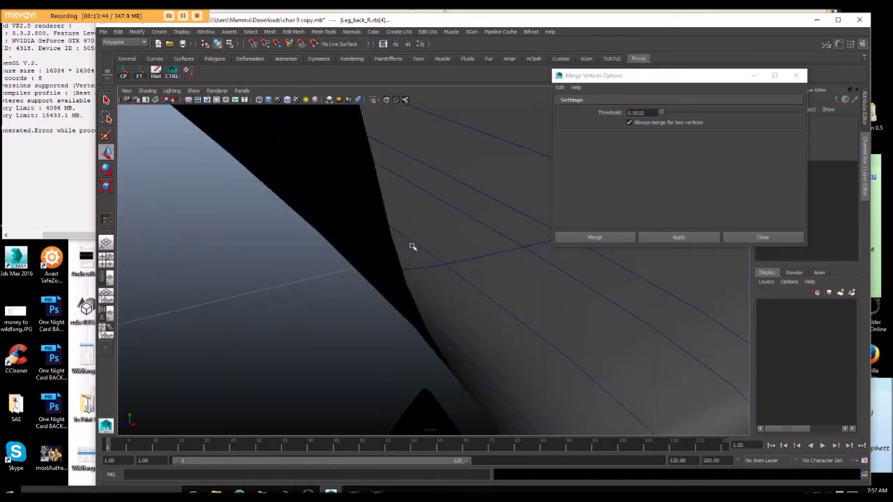
scroll(413, 247, "down", 5)
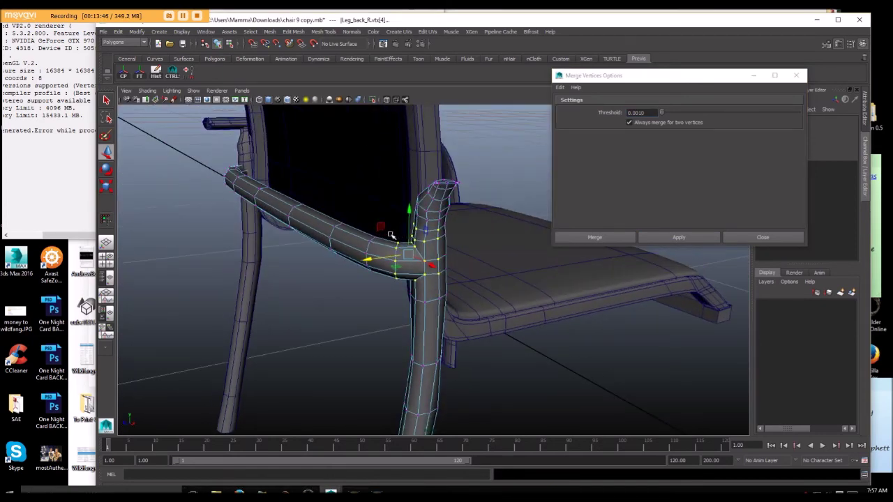
scroll(389, 235, "up", 5)
scroll(393, 239, "down", 4)
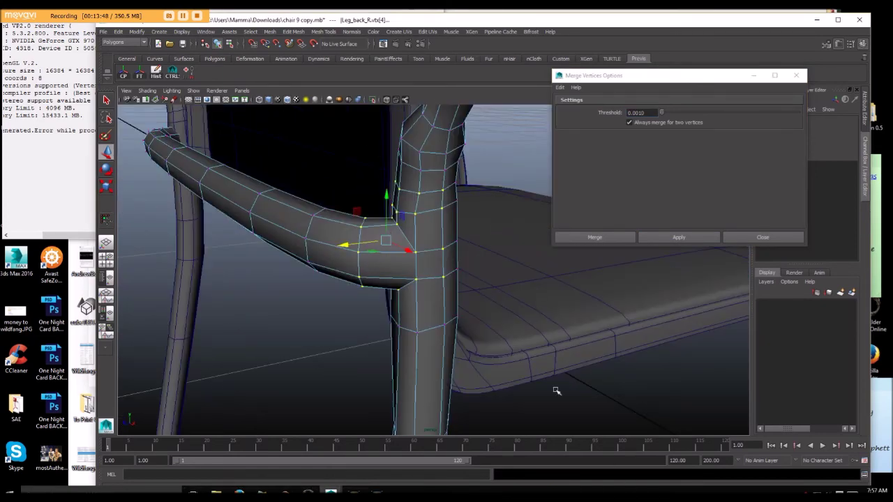
Pull the single vertex at the leg joint outward to test whether the meshes are attached, and undo the move
left_click(525, 389)
left_click(417, 252)
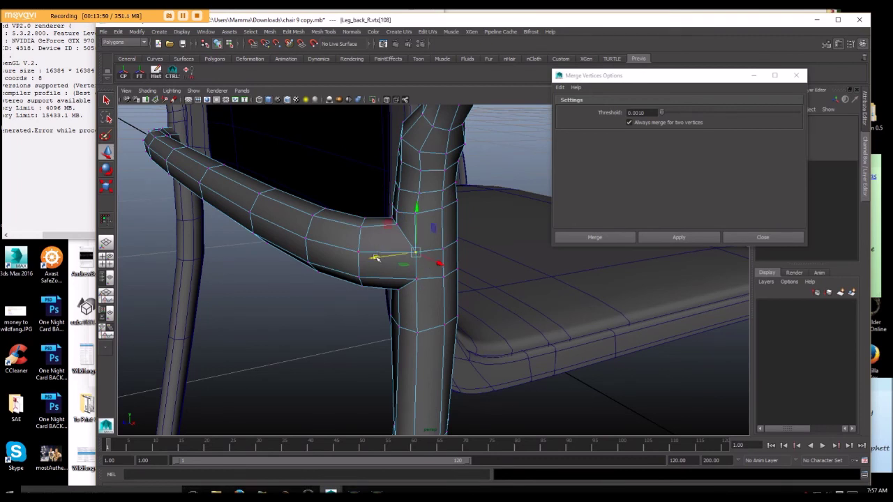
left_click_drag(379, 255, 357, 261)
key("ctrl+z")
Return to object mode with the combined leg and back support selected, and examine the merged joint from several angles
left_click_drag(383, 221, 405, 236, "alt")
right_click(433, 224)
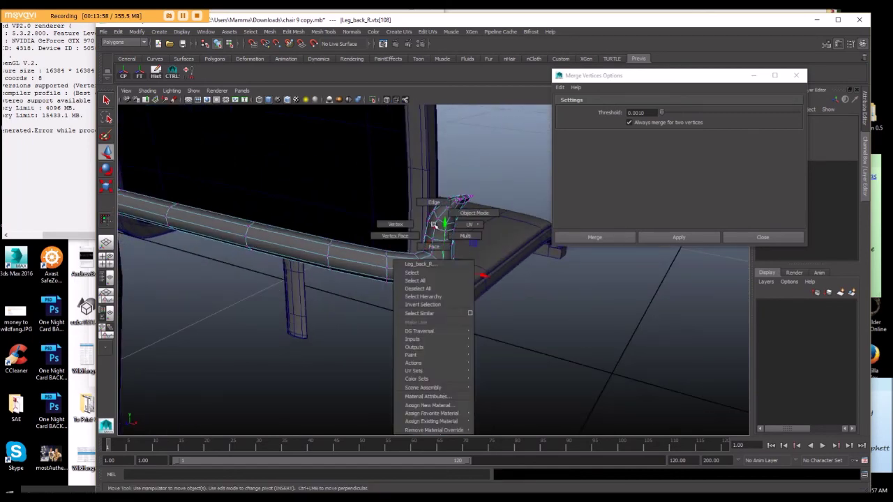
right_click_drag(433, 225, 473, 215)
left_click(429, 229)
left_click_drag(430, 229, 339, 276, "alt")
scroll(516, 256, "up", 3)
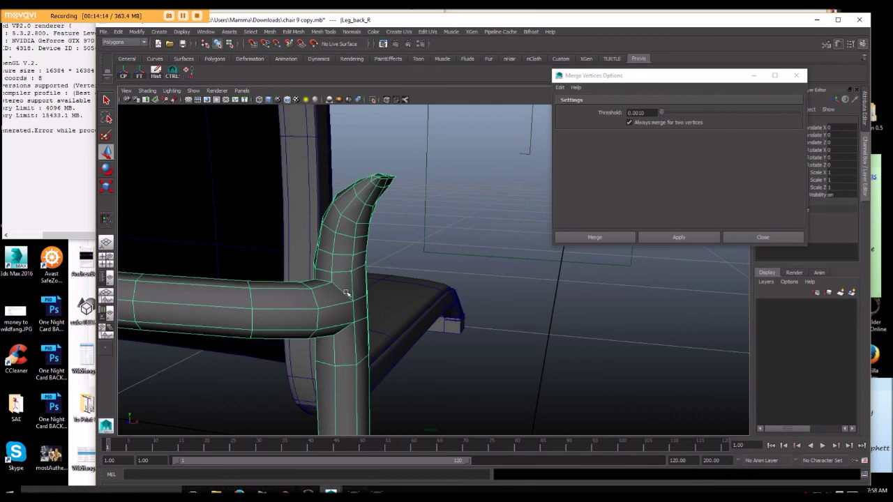
left_click_drag(359, 321, 309, 315, "alt")
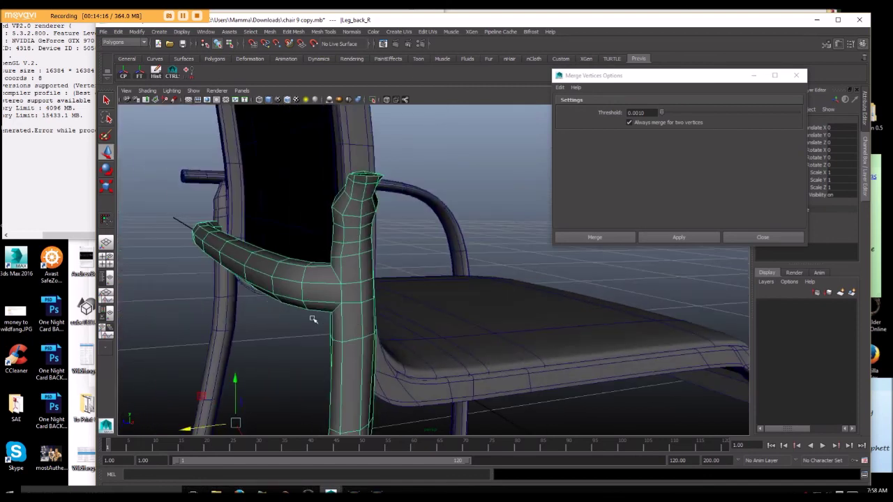
scroll(309, 317, "up", 5)
scroll(282, 316, "down", 5)
middle_click_drag(282, 316, 325, 315, "alt")
scroll(325, 315, "up", 5)
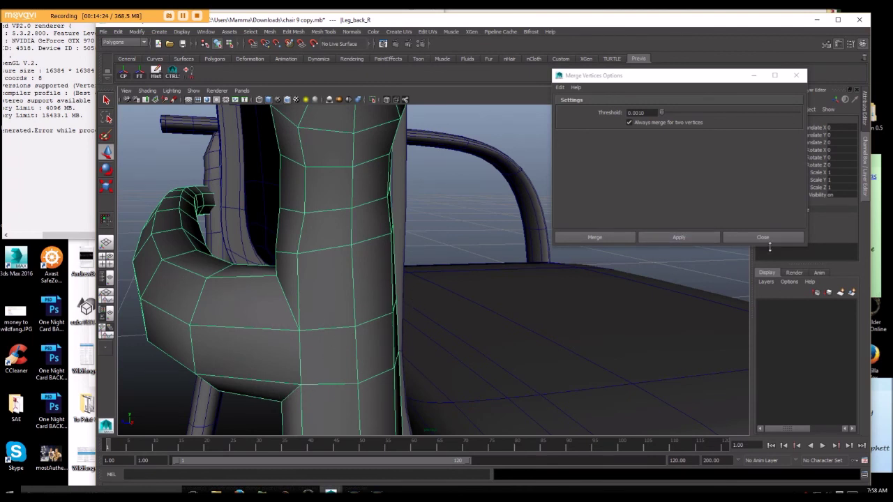
Close the Merge Vertices options and delete the construction history of the combined leg and back support mesh
left_click(763, 238)
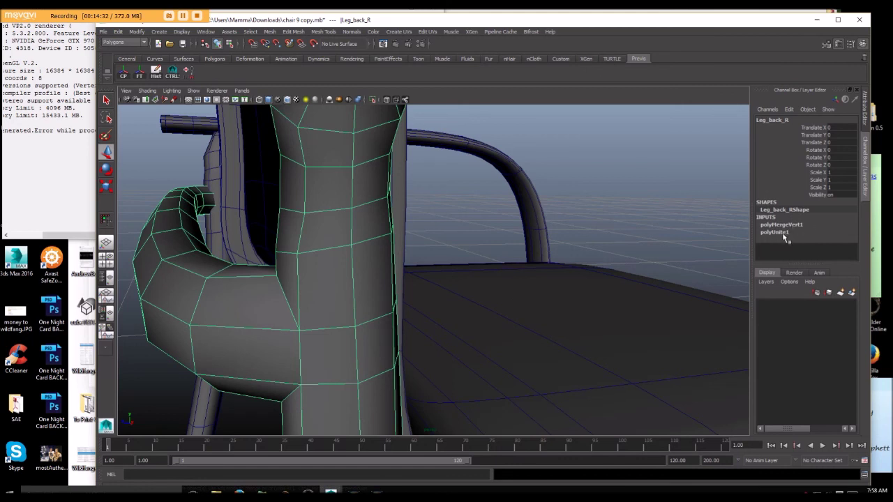
left_click(156, 73)
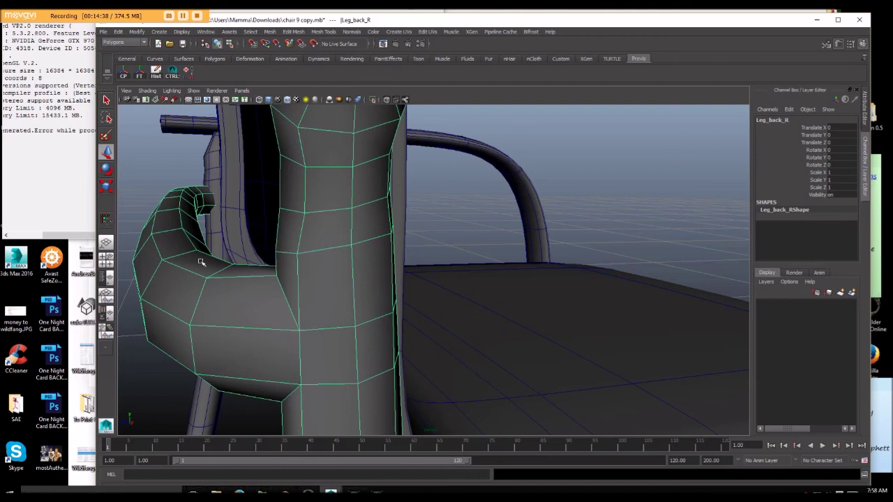
left_click_drag(201, 262, 237, 265, "alt")
left_click_drag(381, 278, 351, 263, "alt")
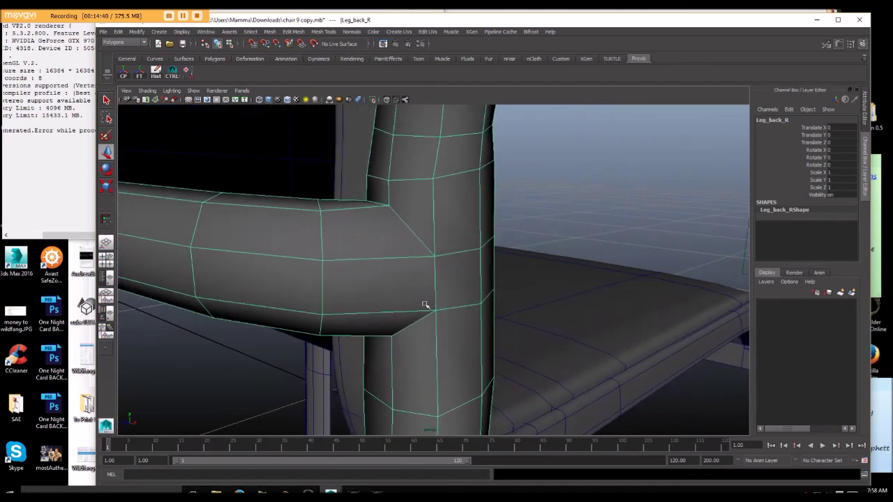